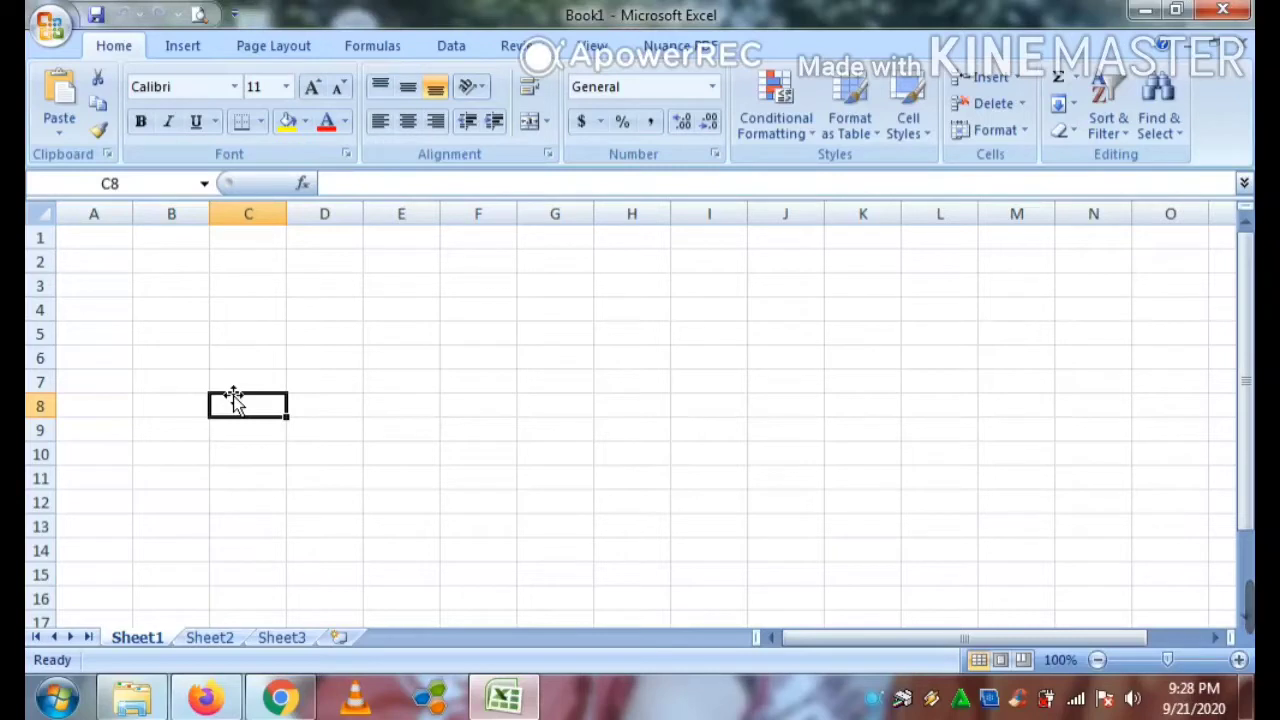
- Select the cell range A2:A5 on Sheet1 and clear the selection
{"action": "left_click", "coordinate": [110, 272]}
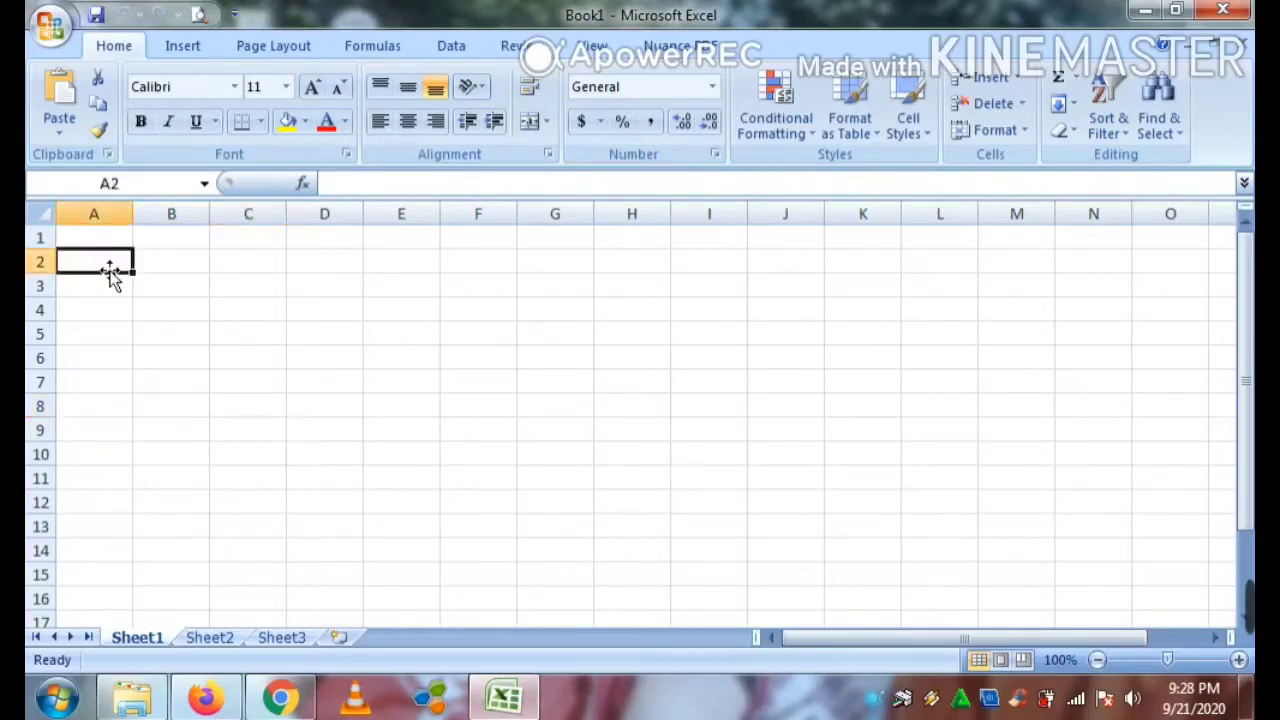
{"action": "key", "text": "shift+Down"}
{"action": "key", "text": "shift+Down"}
{"action": "key", "text": "shift+Down"}
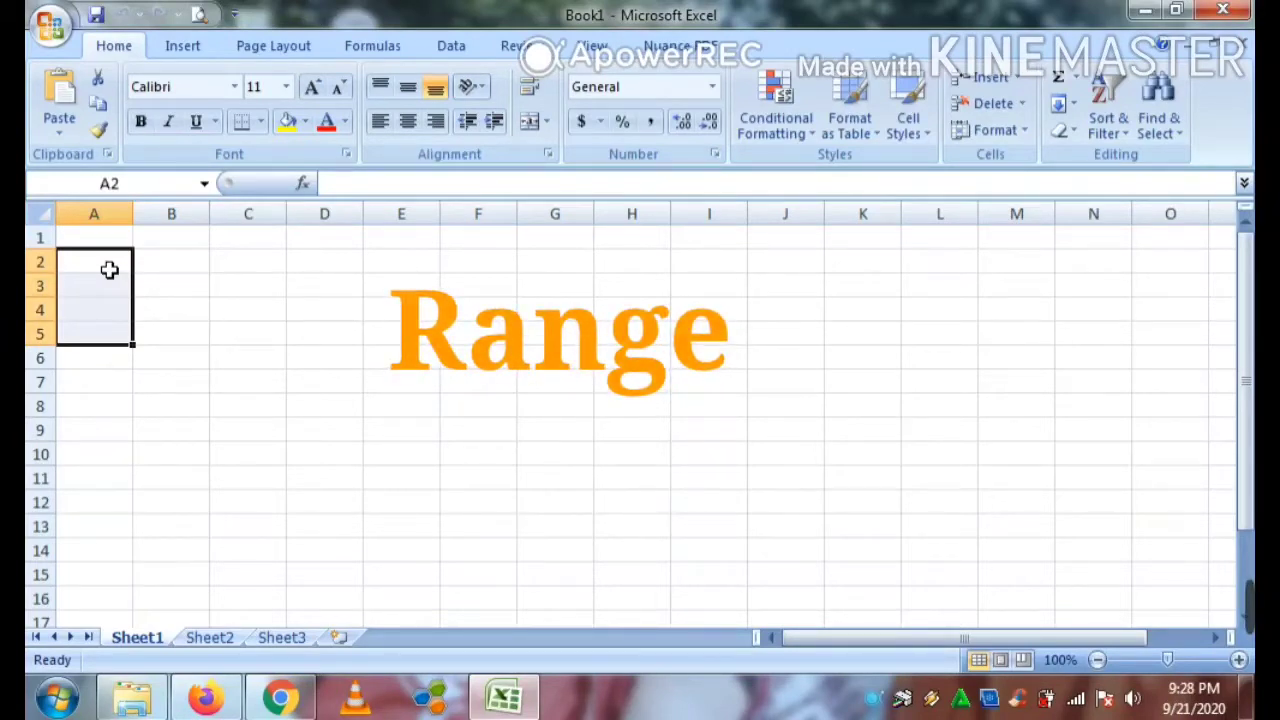
{"action": "left_click", "coordinate": [220, 366]}
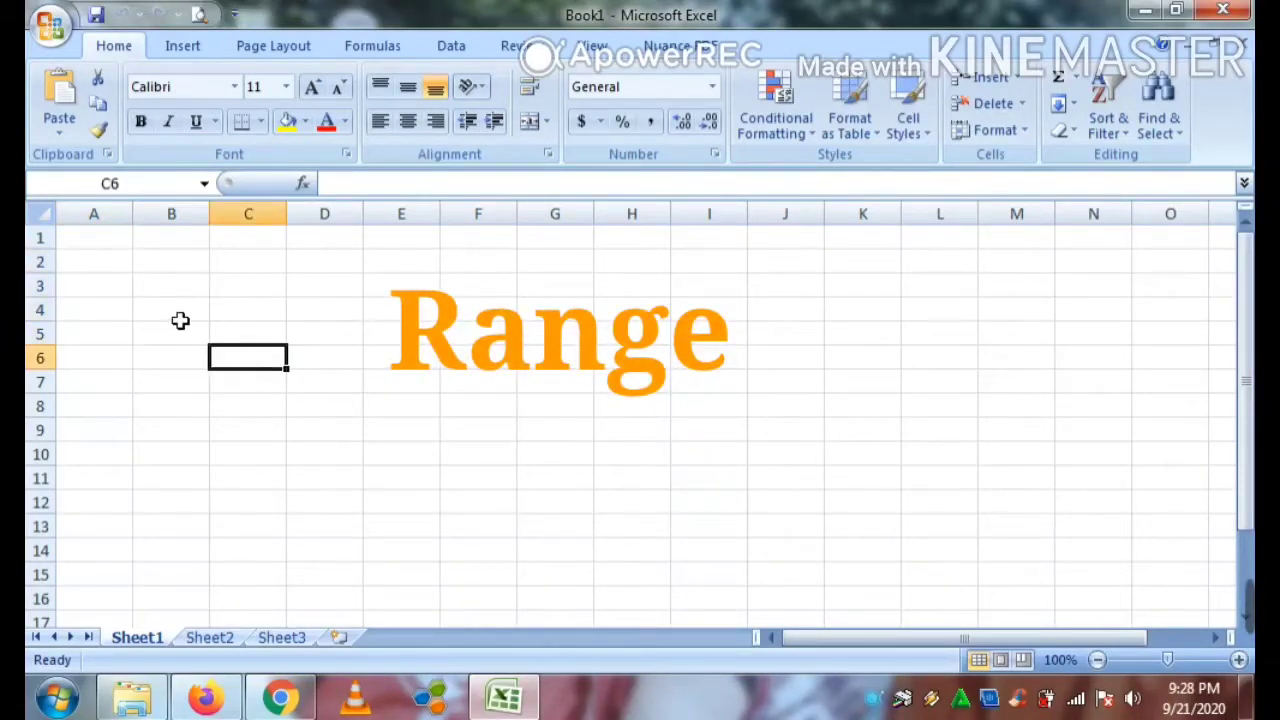
- Select the cell range B2:B5, then release it by selecting a single cell
{"action": "left_click", "coordinate": [139, 259]}
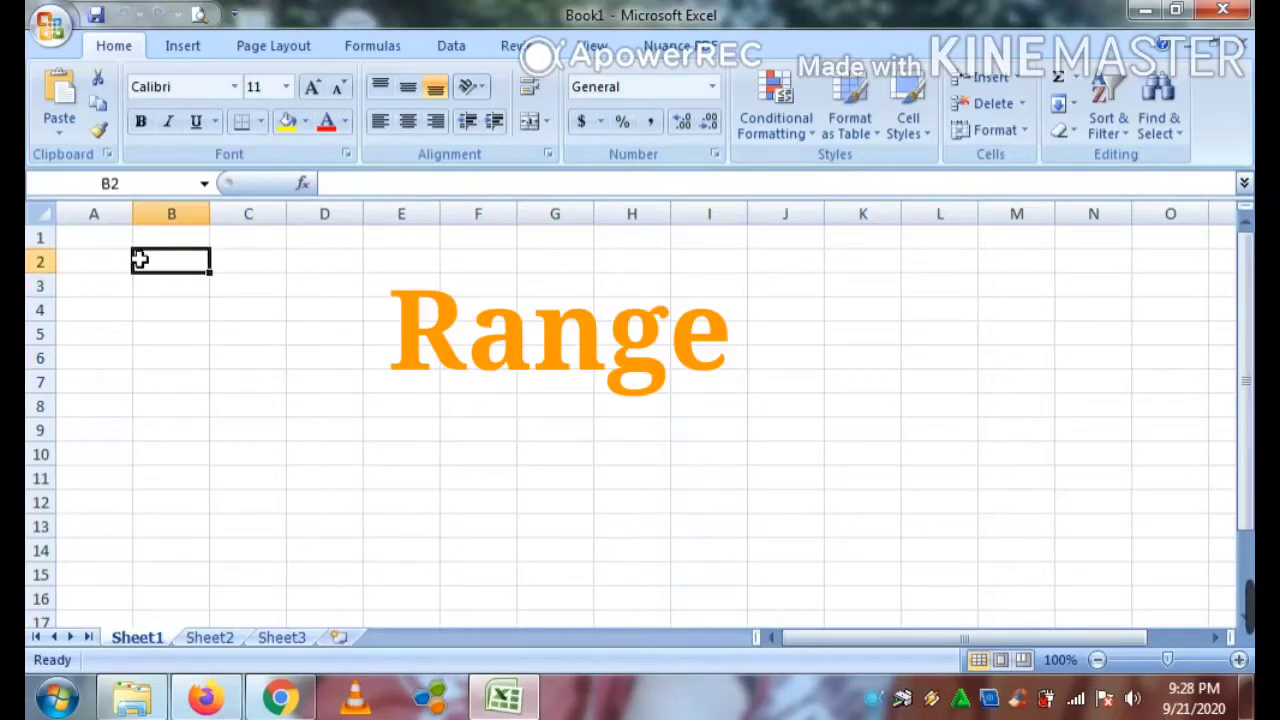
{"action": "left_click_drag", "start_coordinate": [139, 259], "coordinate": [136, 334]}
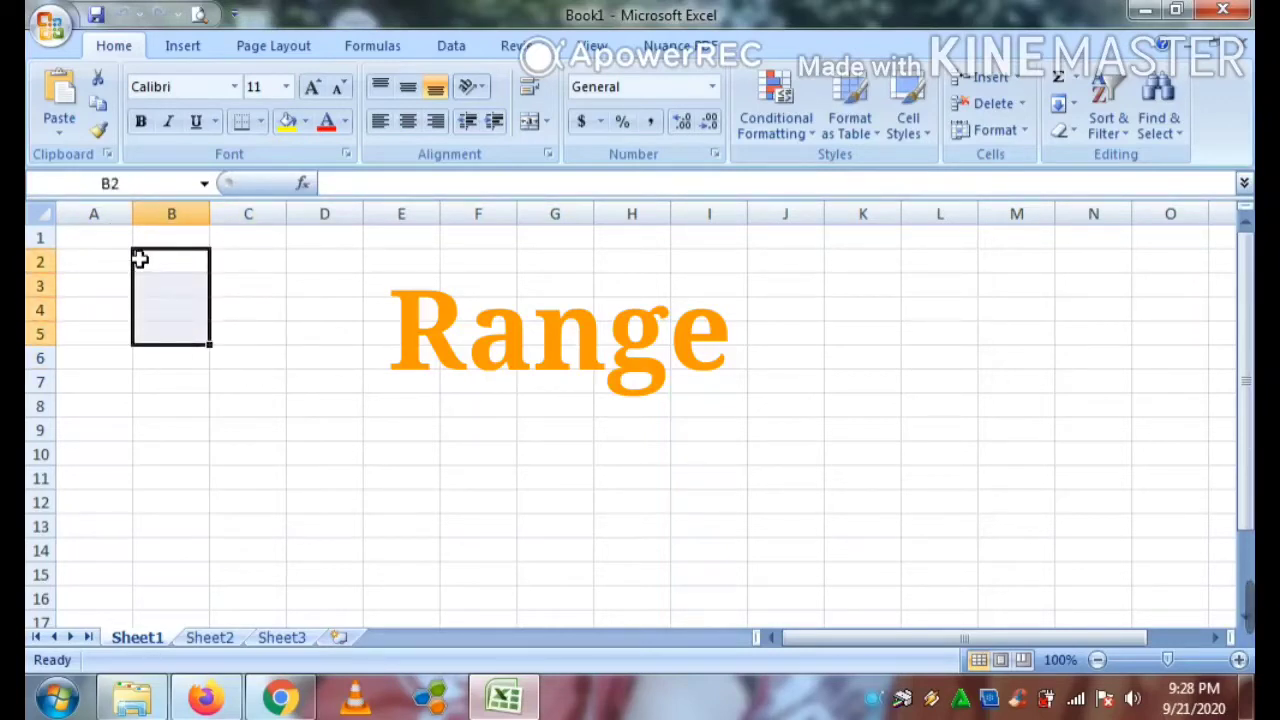
{"action": "left_click", "coordinate": [155, 383]}
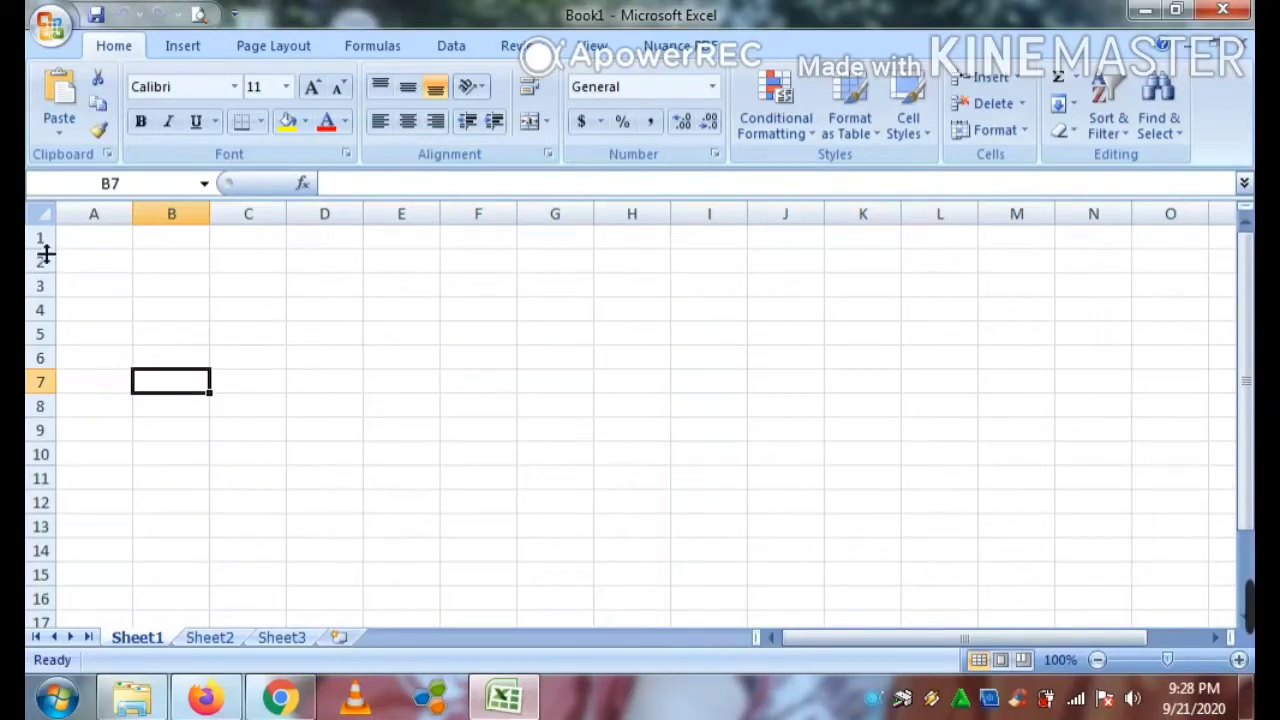
{"action": "left_click", "coordinate": [122, 310]}
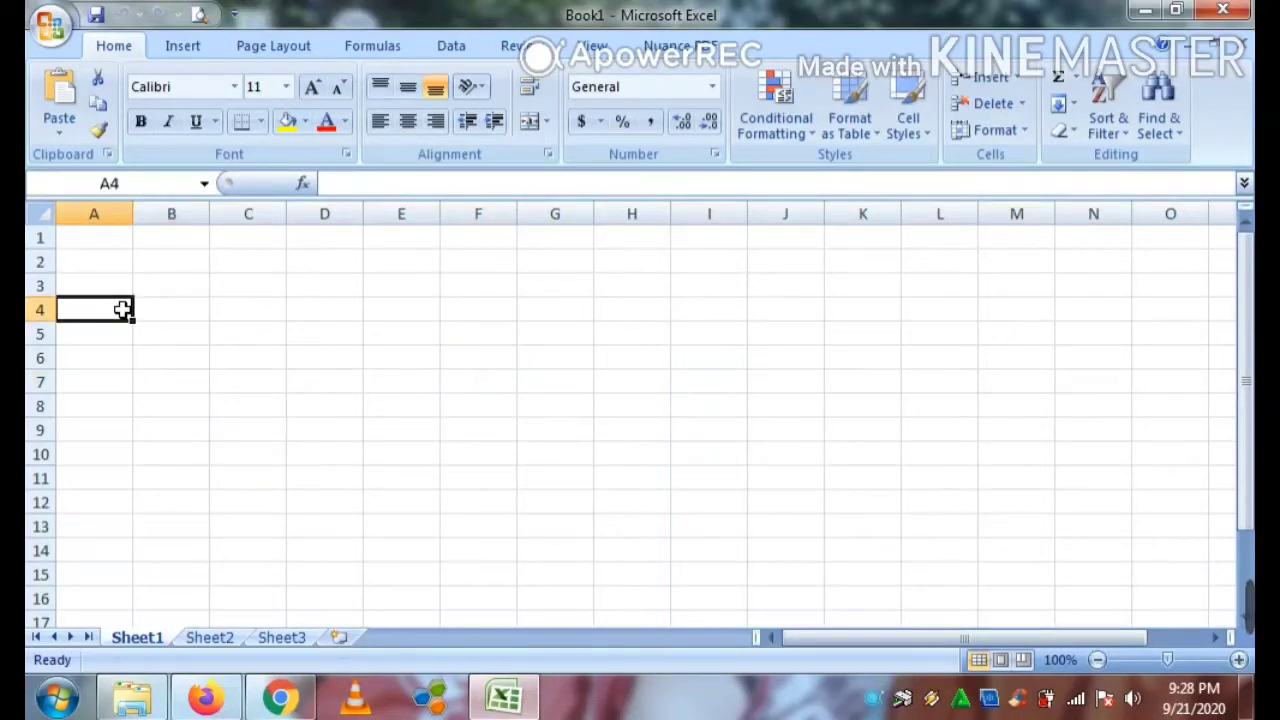
- Insert two new blank rows above row 2
{"action": "left_click", "coordinate": [36, 261]}
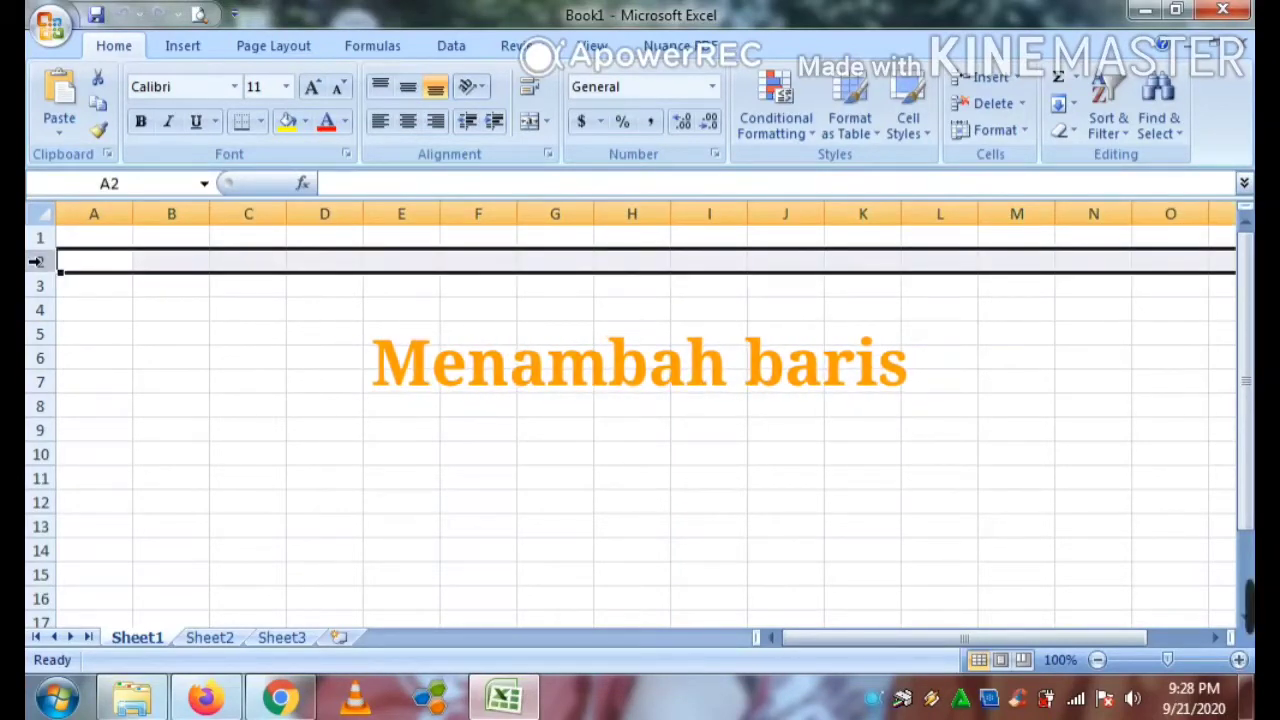
{"action": "right_click", "coordinate": [36, 261]}
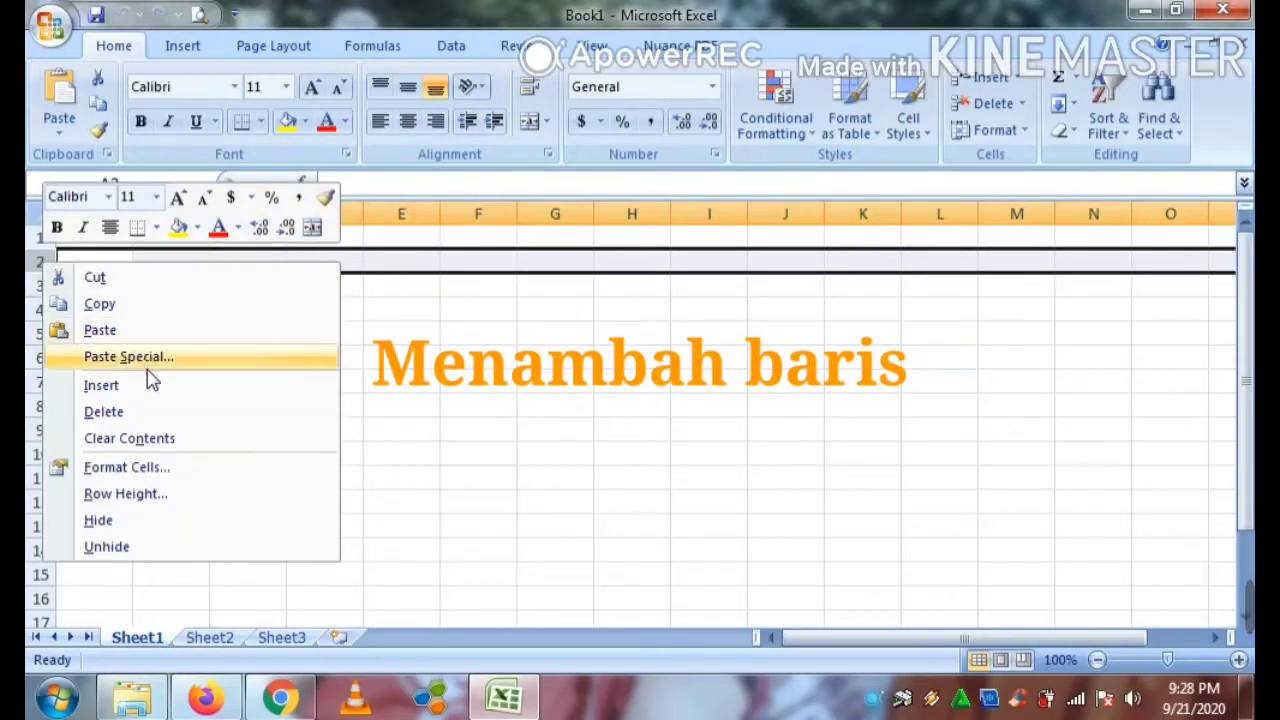
{"action": "left_click", "coordinate": [154, 394]}
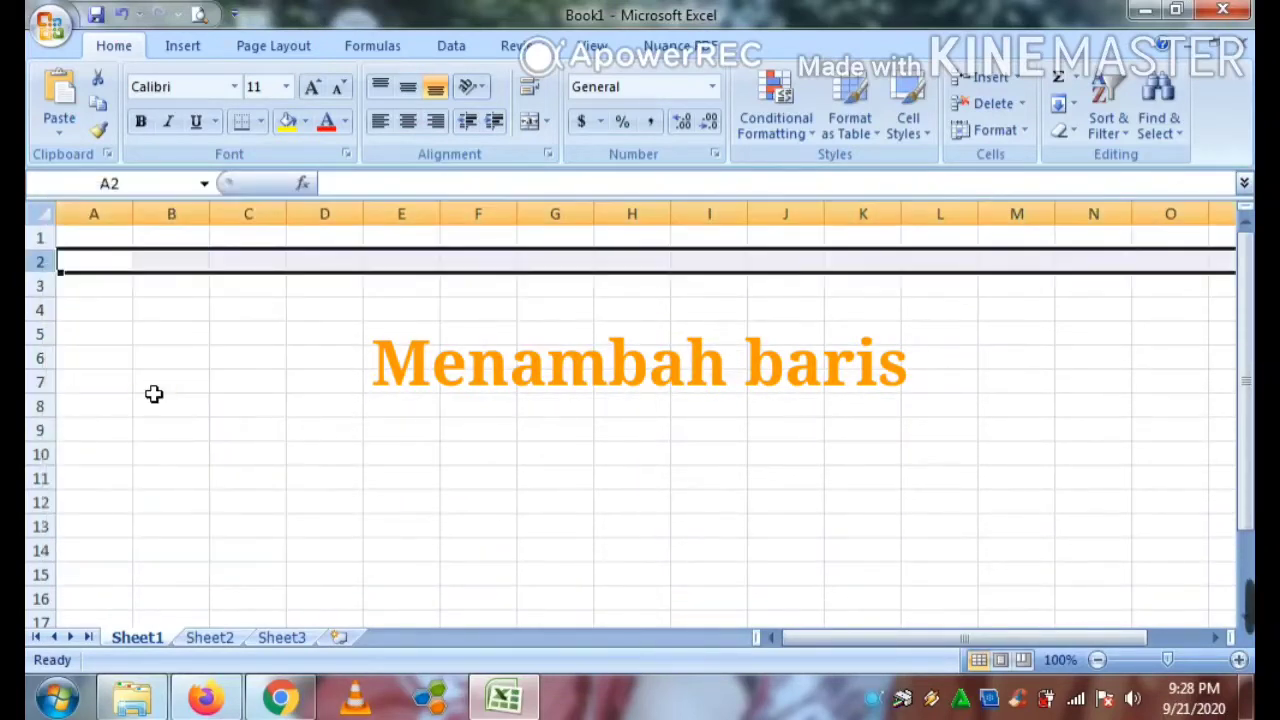
{"action": "right_click", "coordinate": [36, 261]}
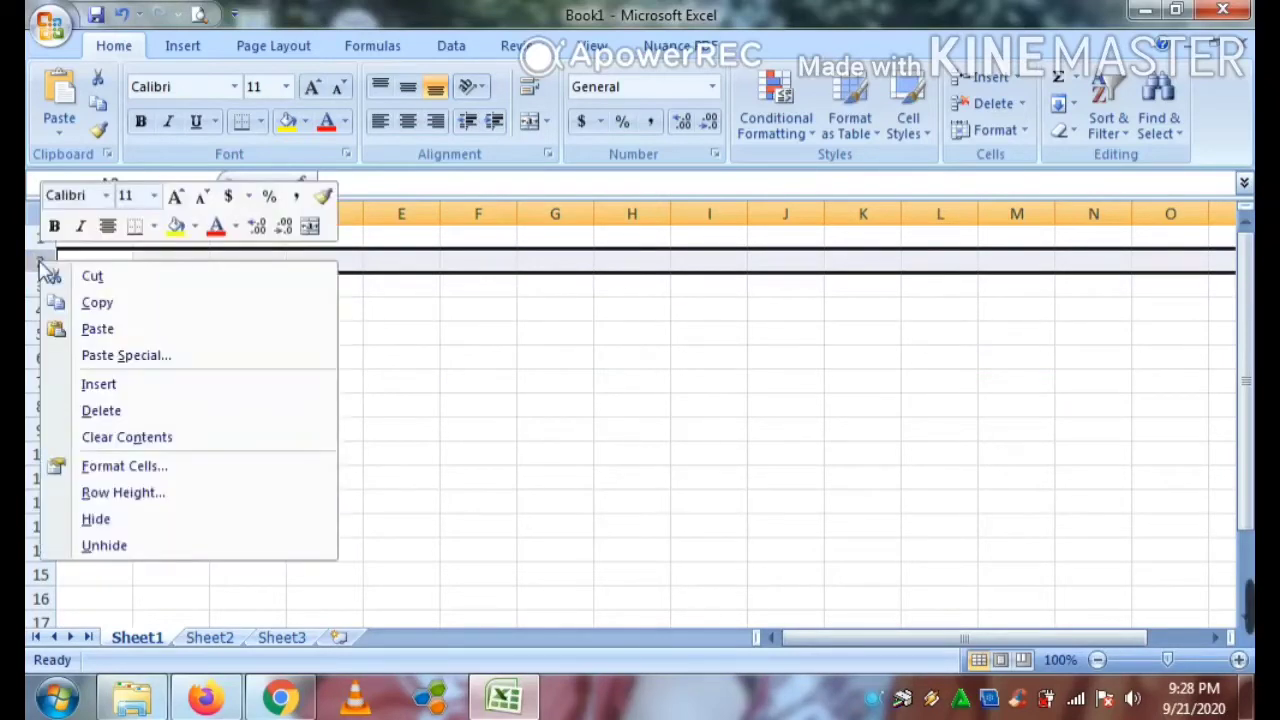
{"action": "left_click", "coordinate": [113, 386]}
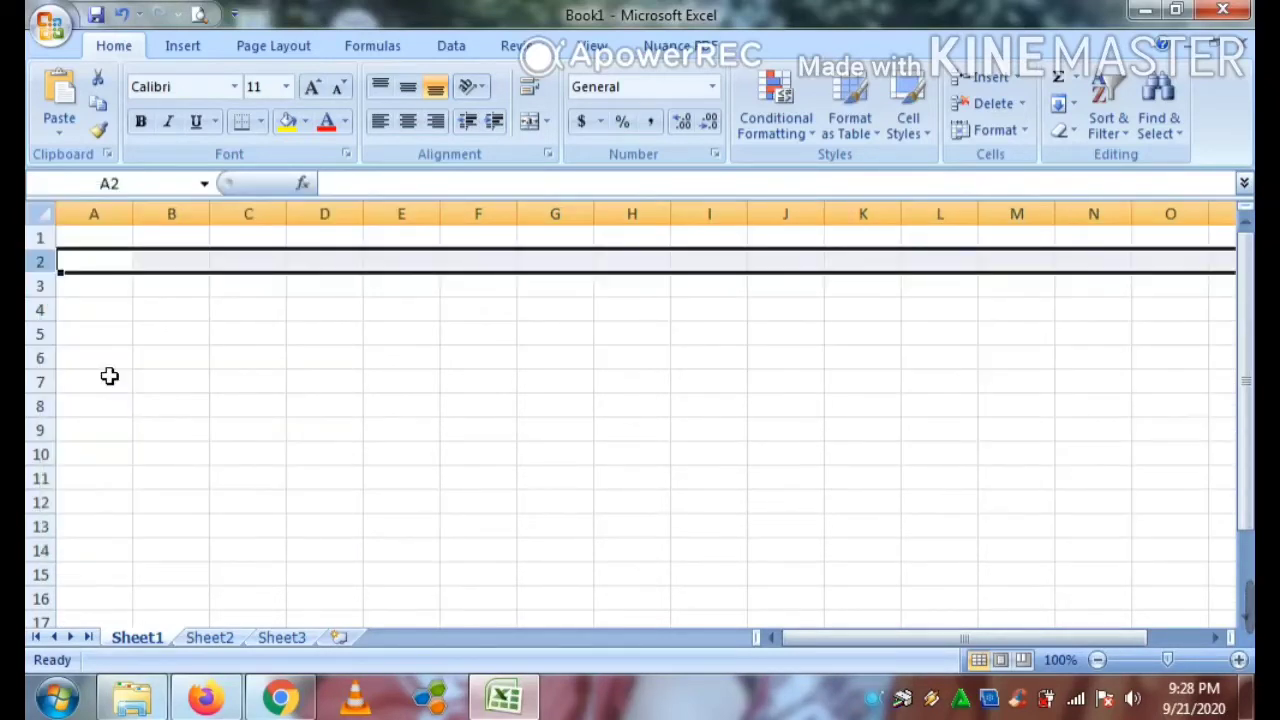
- Insert two new blank columns before column B
{"action": "left_click", "coordinate": [145, 205]}
{"action": "right_click", "coordinate": [146, 212]}
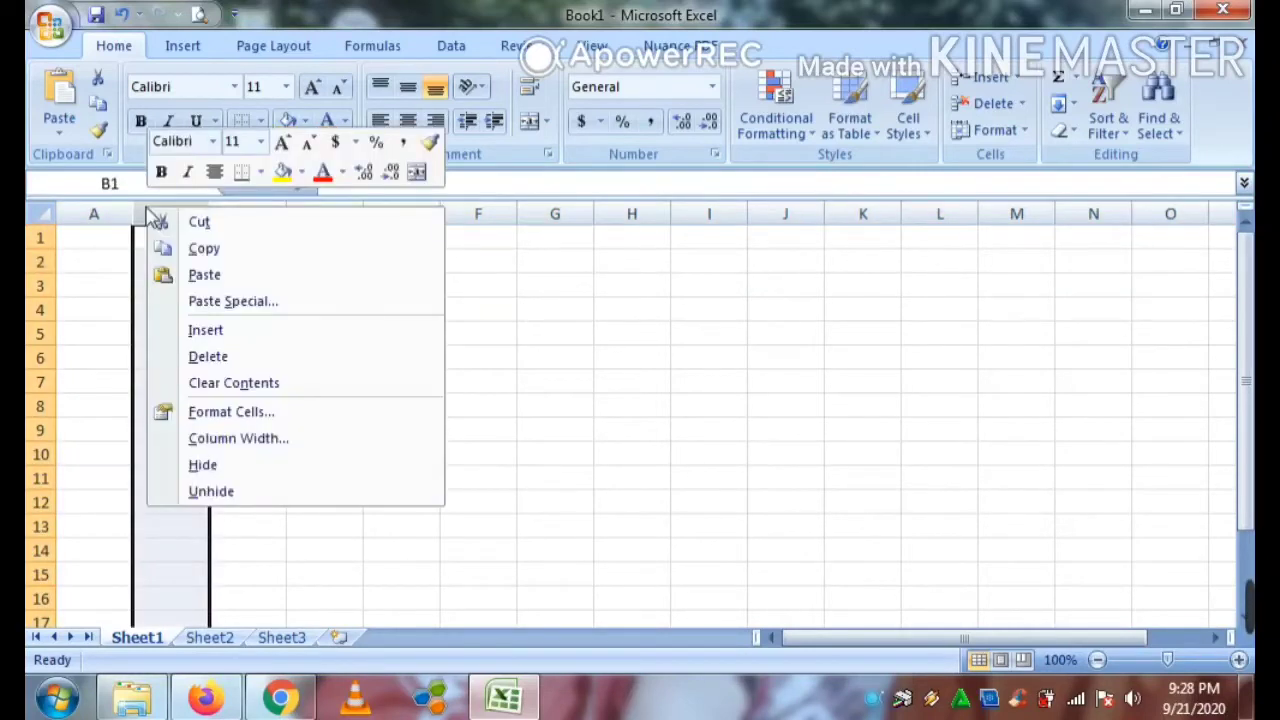
{"action": "left_click", "coordinate": [232, 331]}
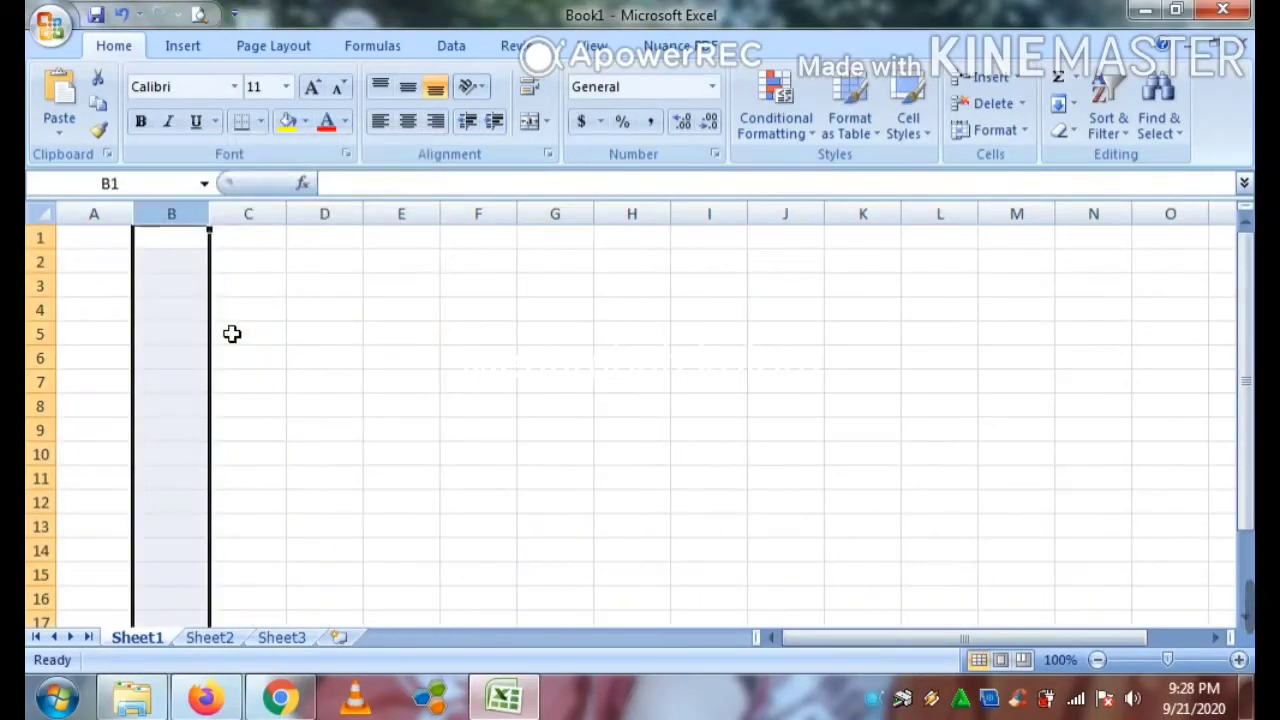
{"action": "right_click", "coordinate": [157, 203]}
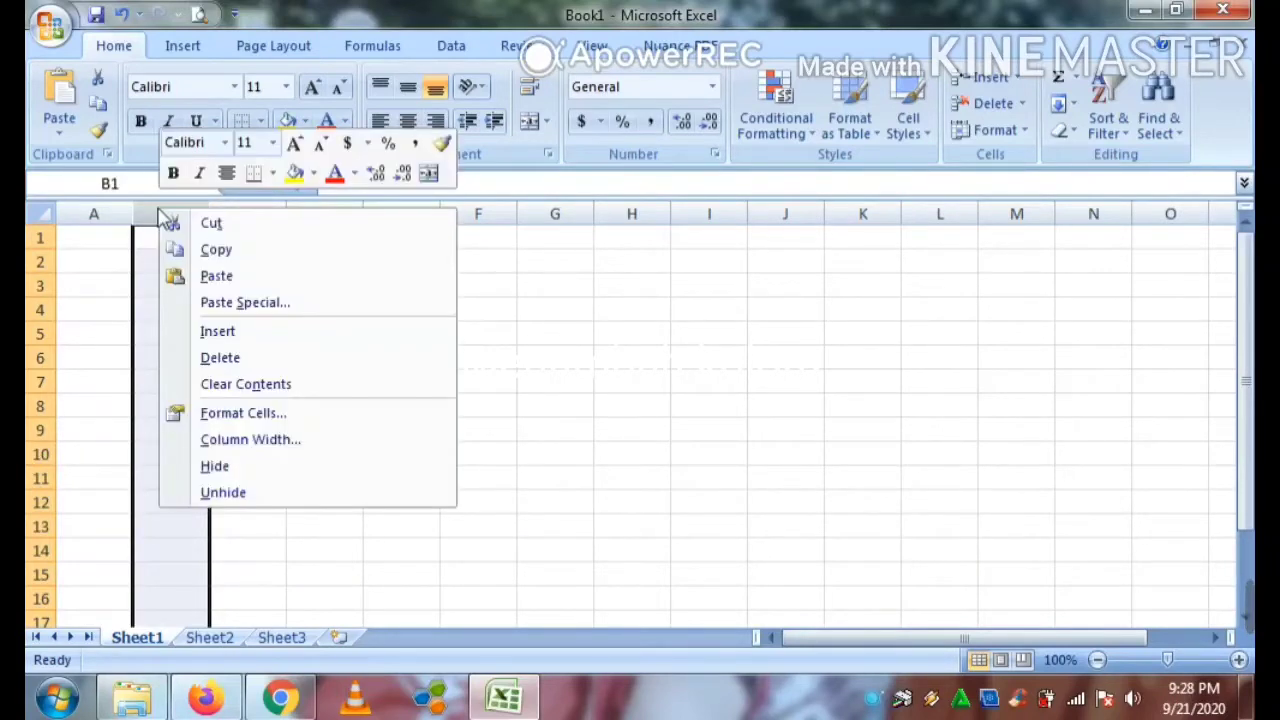
{"action": "left_click", "coordinate": [222, 333]}
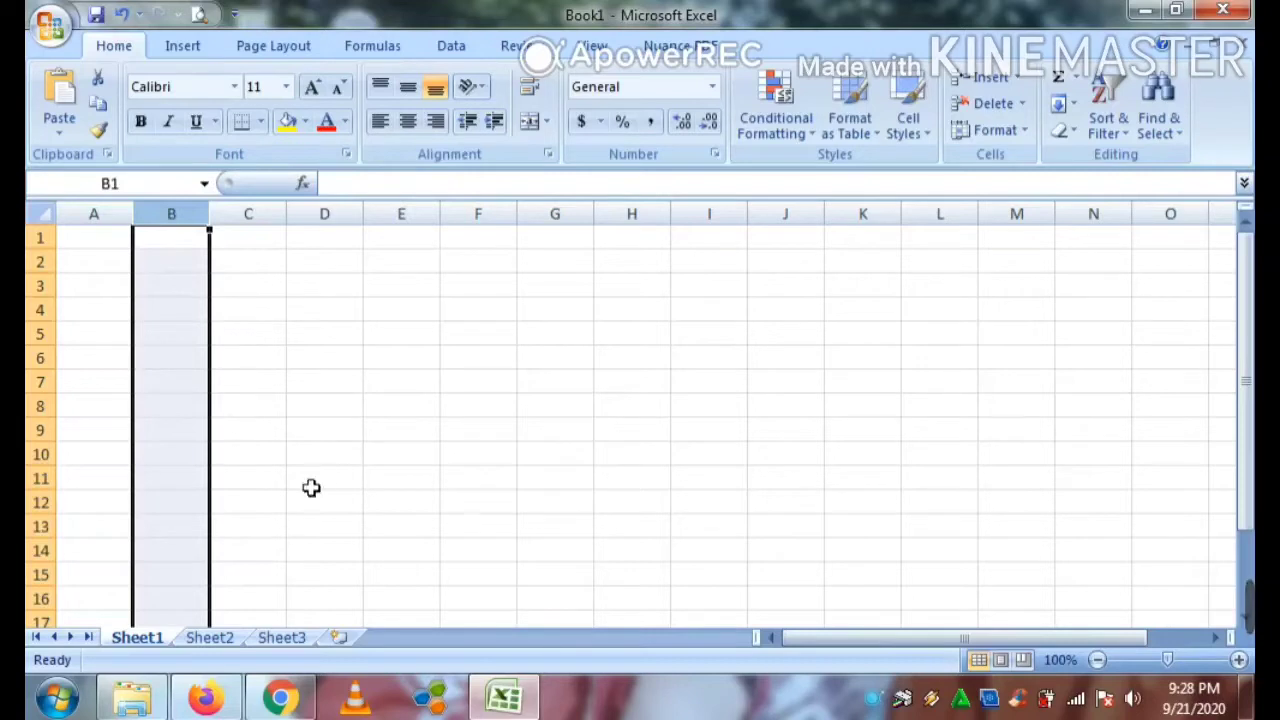
- Fill cells A1 to A4 with the text entries Teks, Satu, dua and saya
{"action": "left_click", "coordinate": [106, 251]}
{"action": "left_click", "coordinate": [102, 240]}
{"action": "type", "text": "Teks"}
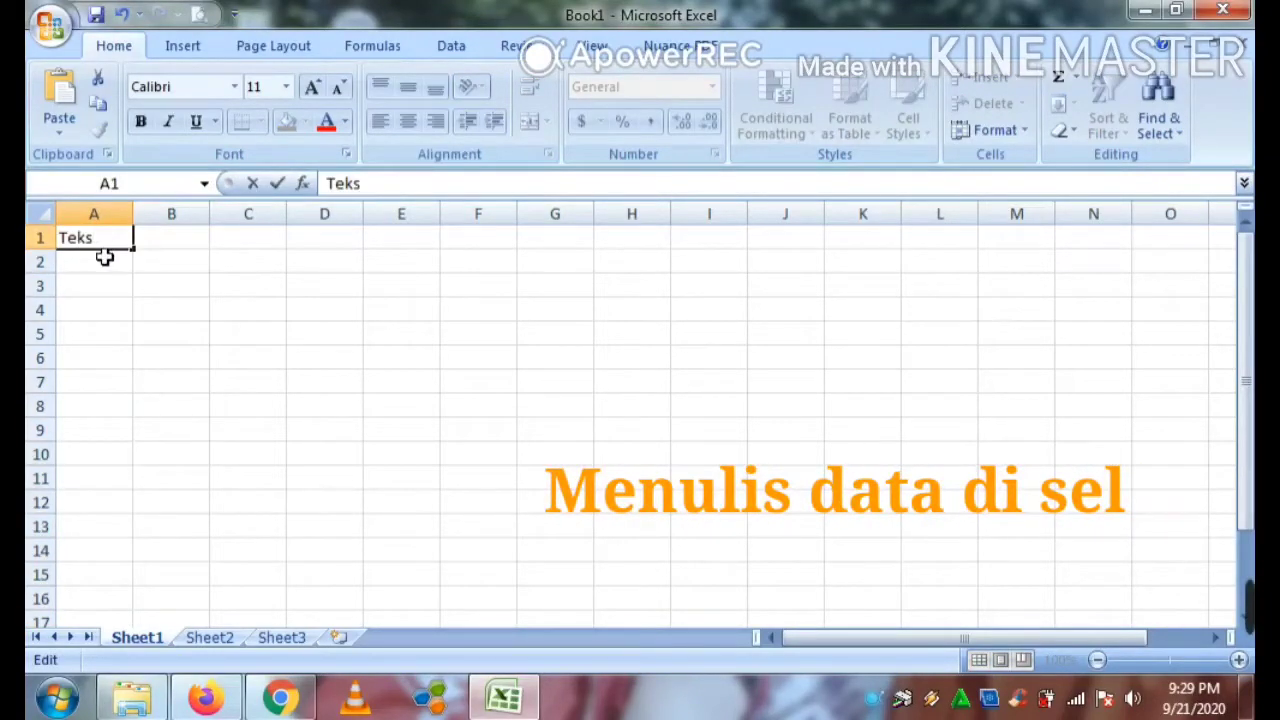
{"action": "left_click", "coordinate": [104, 257]}
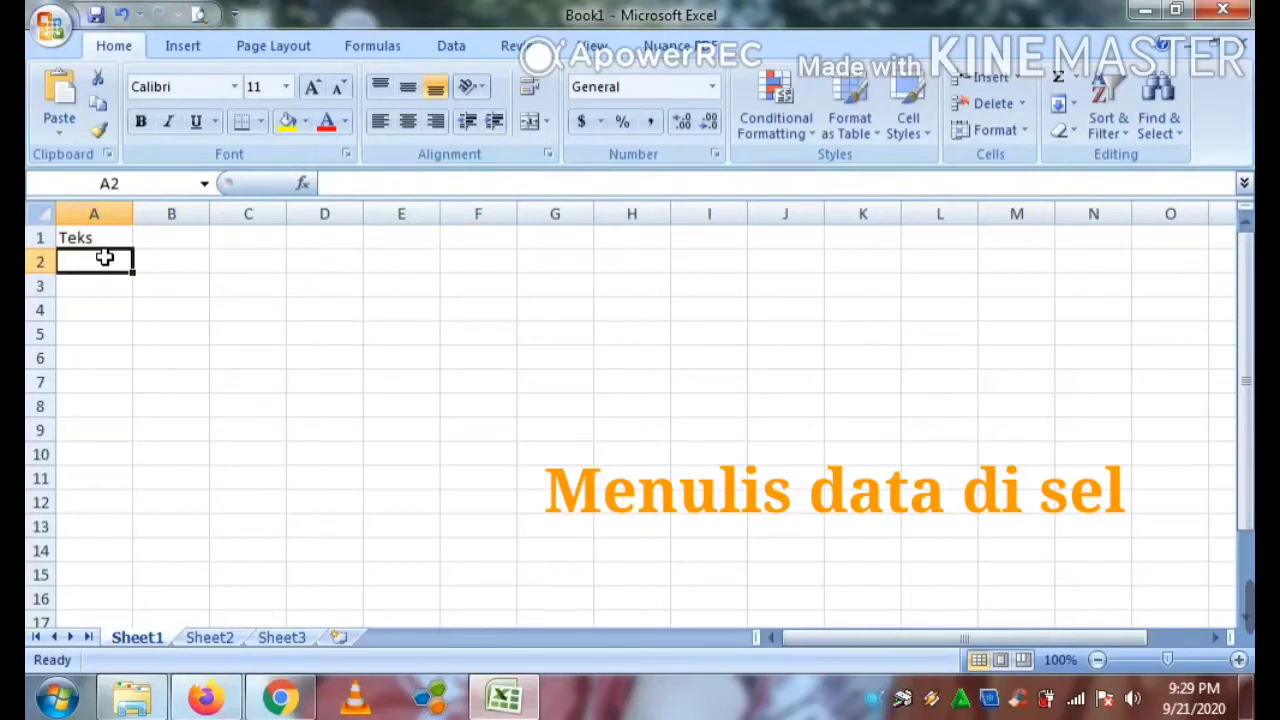
{"action": "type", "text": "Sa"}
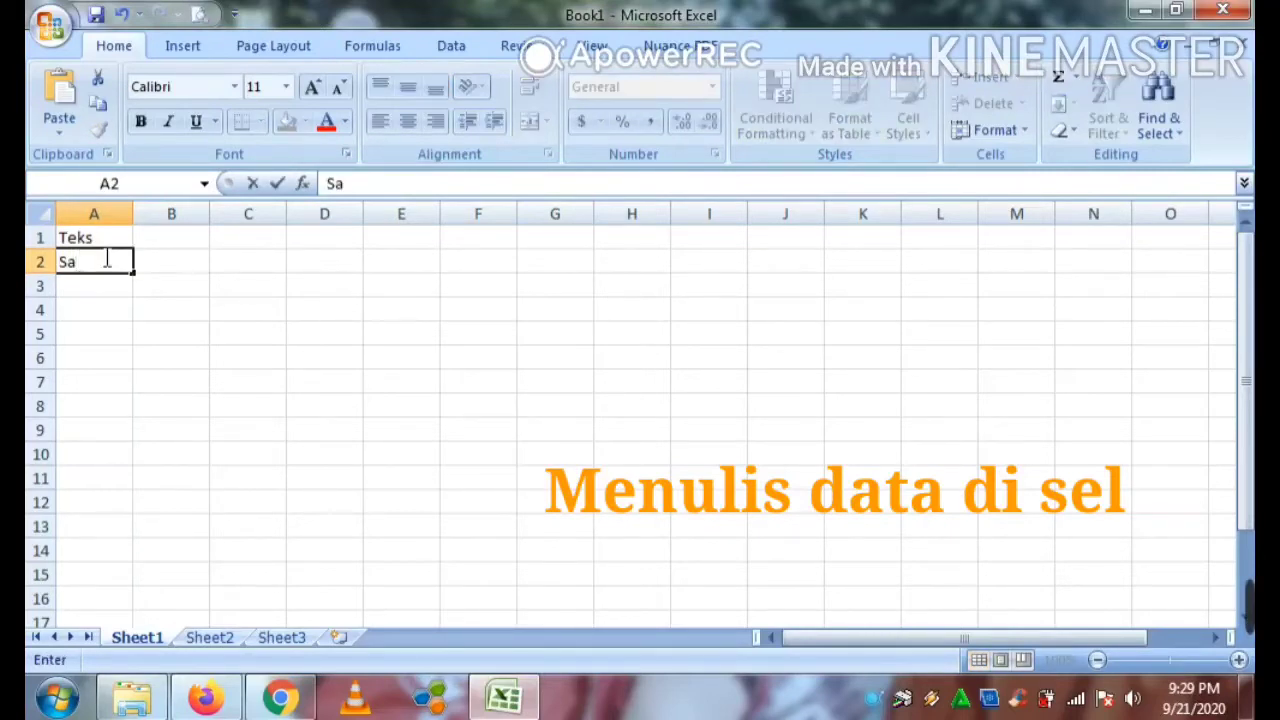
{"action": "type", "text": "tu"}
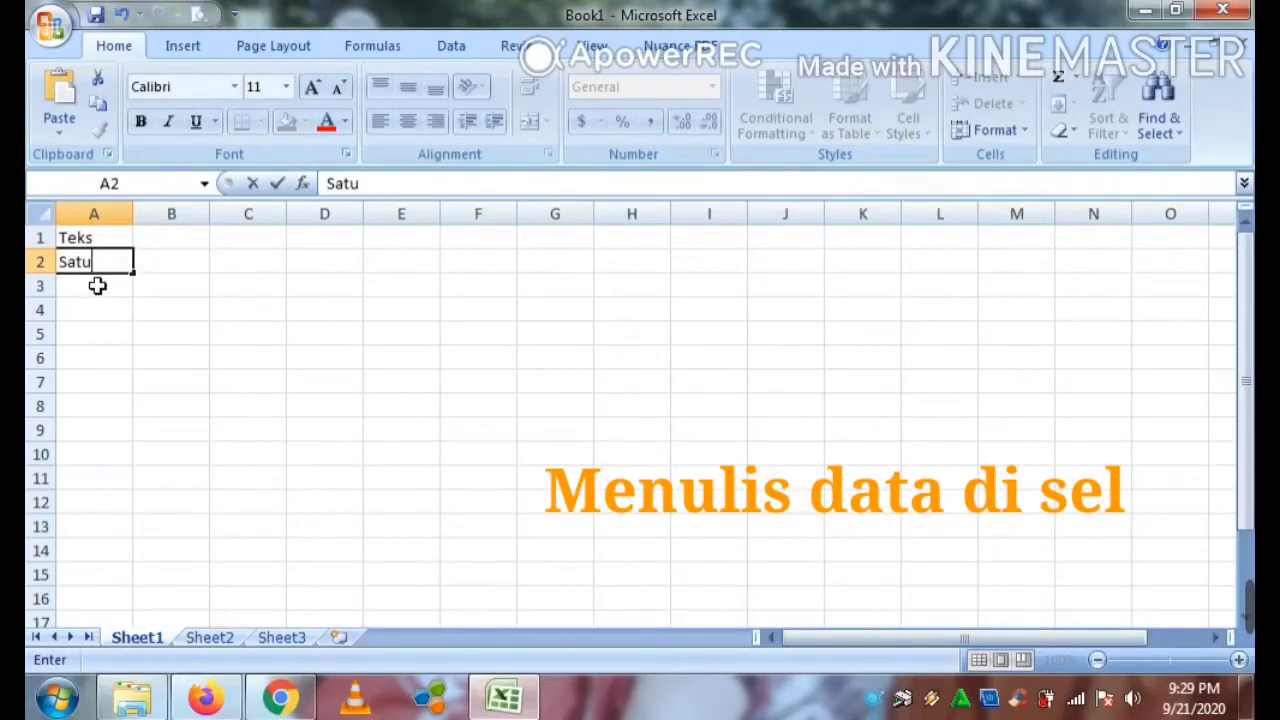
{"action": "left_click", "coordinate": [97, 286]}
{"action": "type", "text": "dua"}
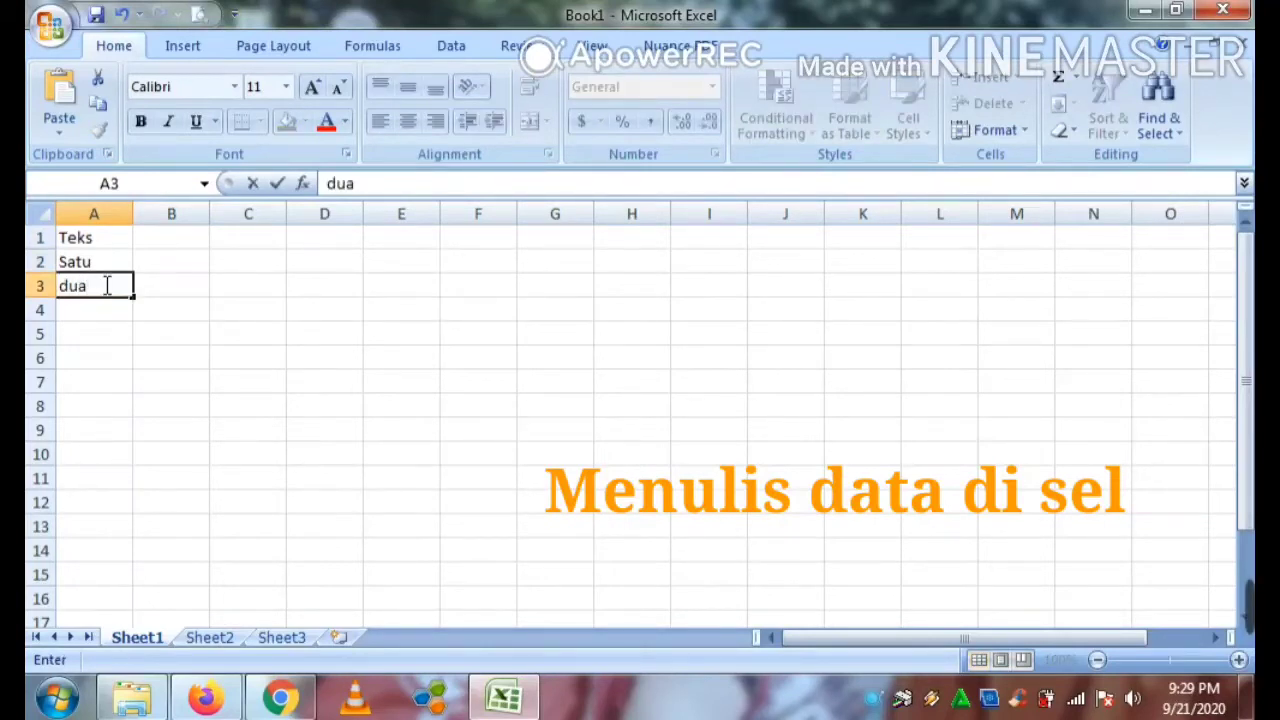
{"action": "left_click", "coordinate": [106, 311]}
{"action": "type", "text": "saya"}
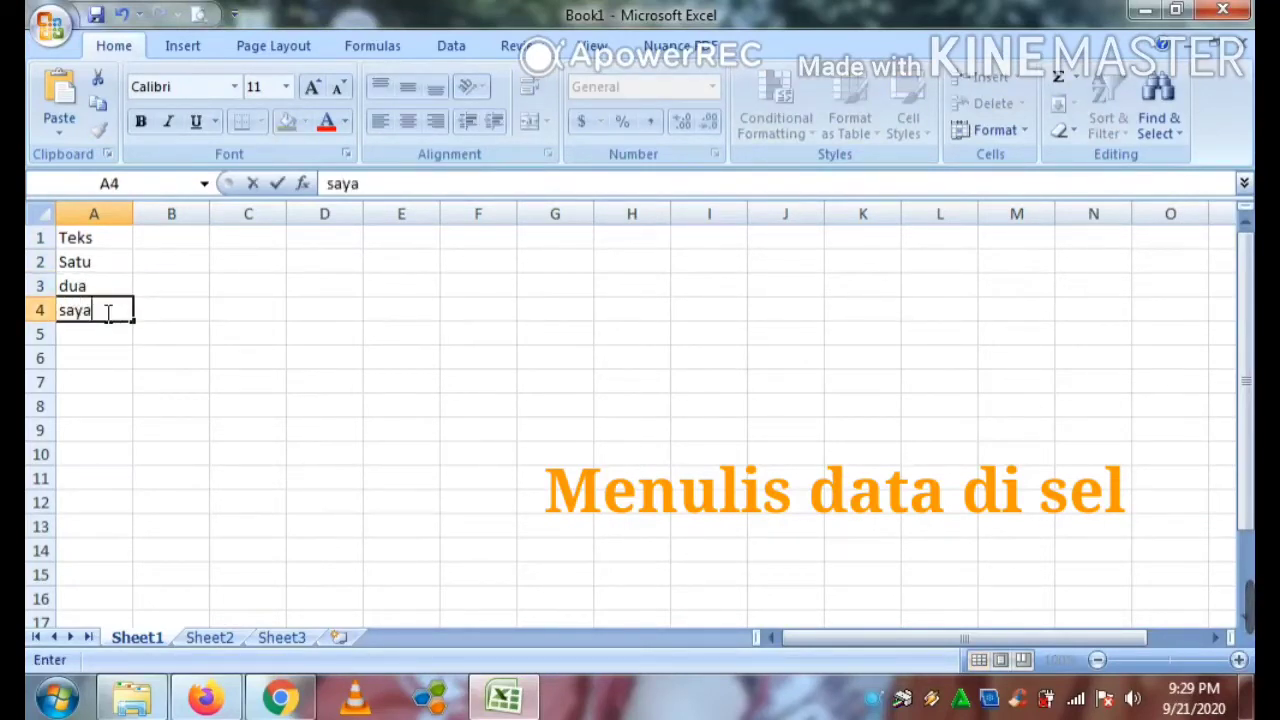
- Enter the heading Angka in B1 and the numbers 1, 100 and 1456000 in cells B2 to B4
{"action": "left_click", "coordinate": [158, 238]}
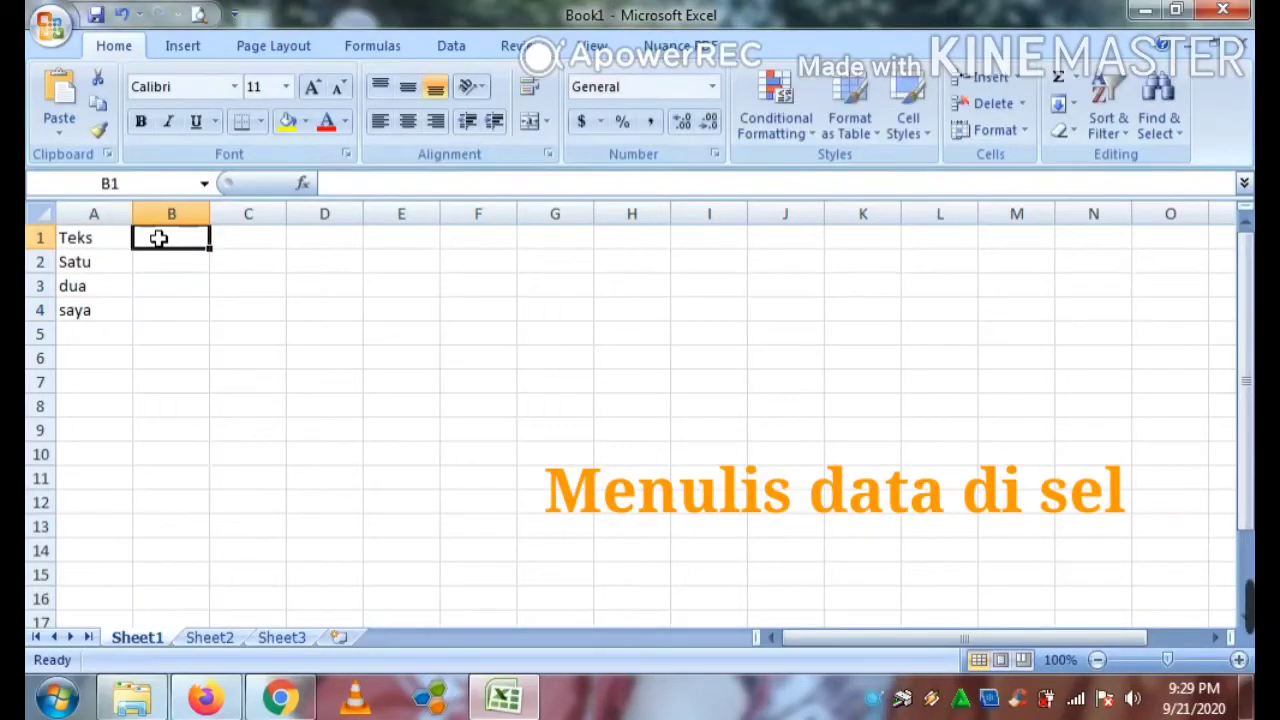
{"action": "type", "text": "Angka"}
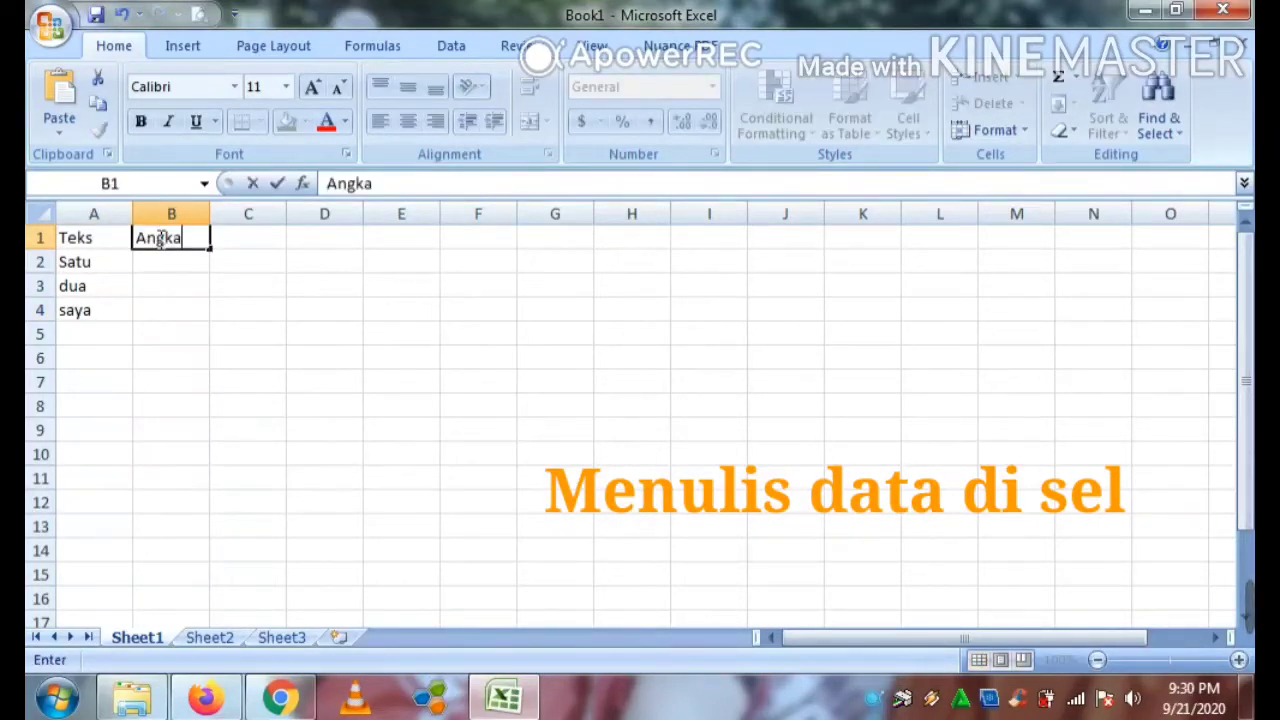
{"action": "left_click", "coordinate": [160, 263]}
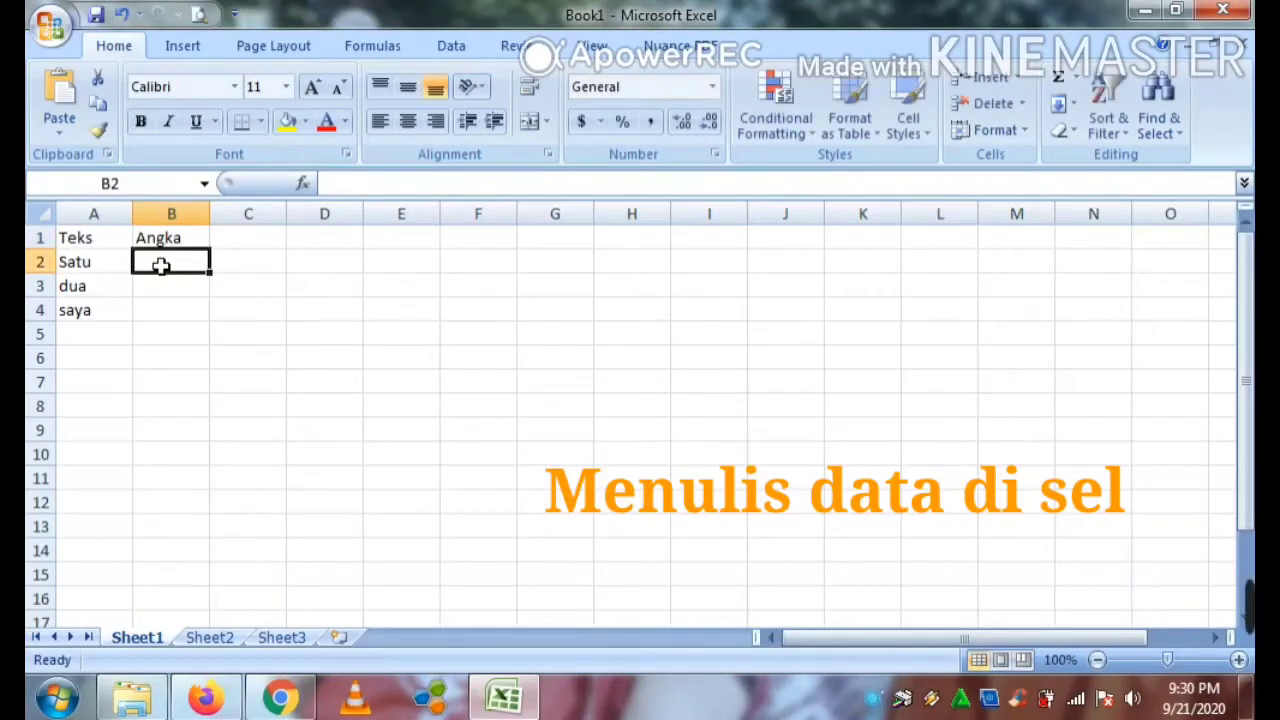
{"action": "type", "text": "1"}
{"action": "left_click", "coordinate": [168, 305]}
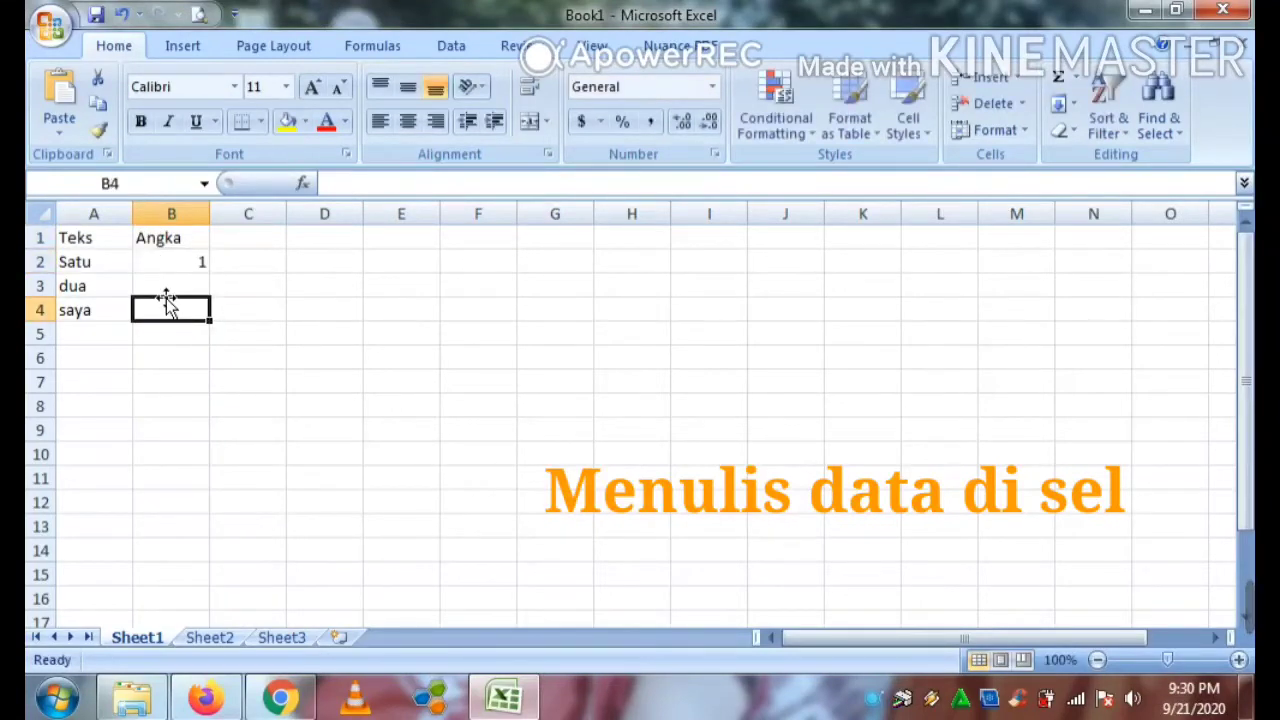
{"action": "left_click", "coordinate": [174, 286]}
{"action": "type", "text": "100"}
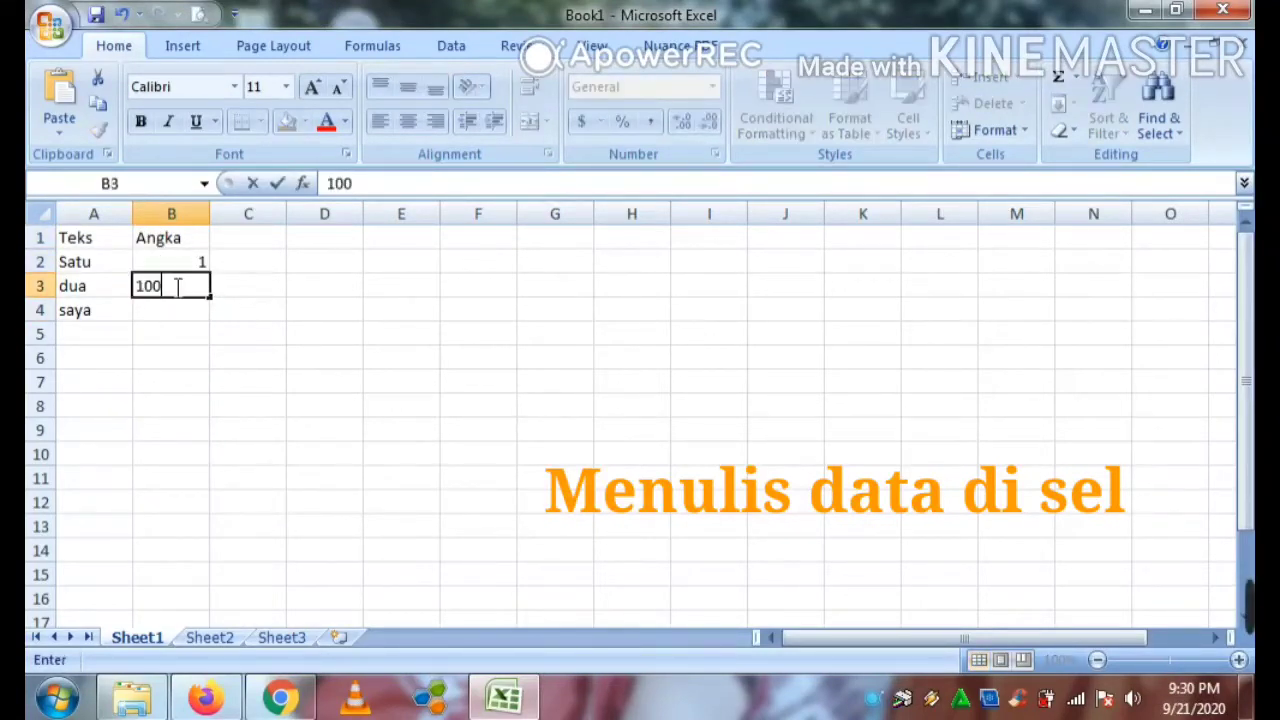
{"action": "left_click", "coordinate": [177, 308]}
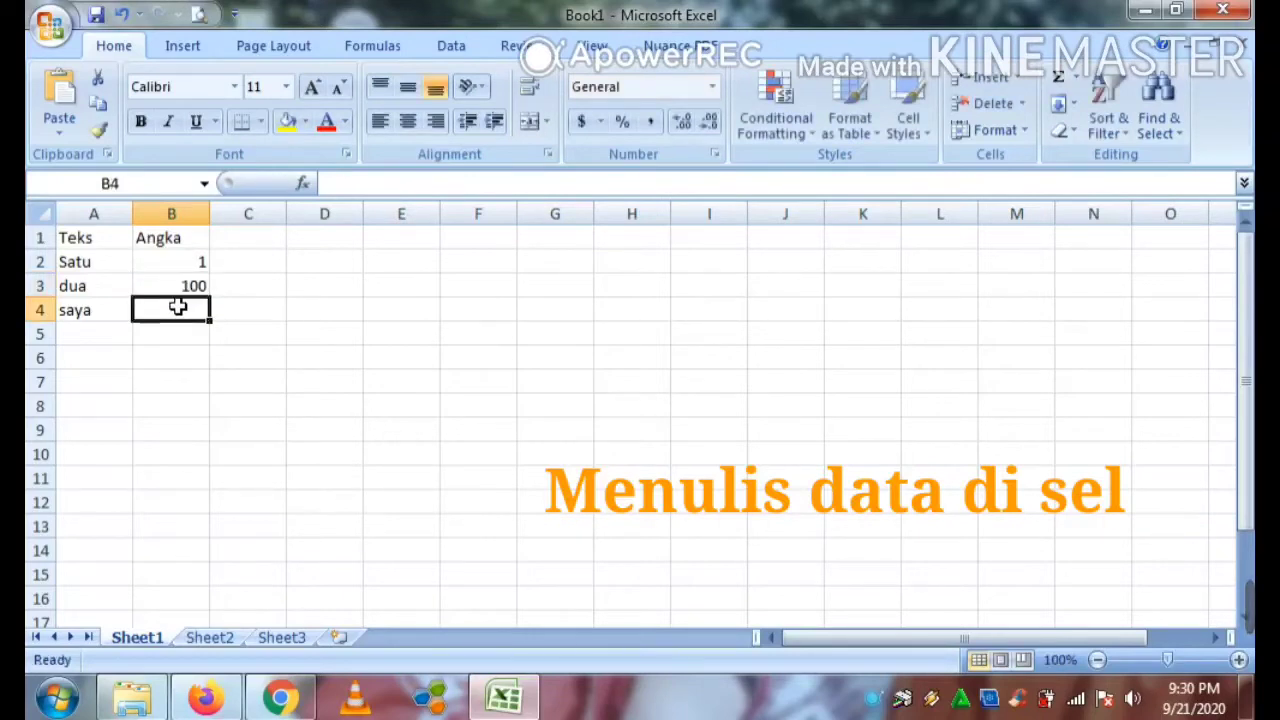
{"action": "type", "text": "14"}
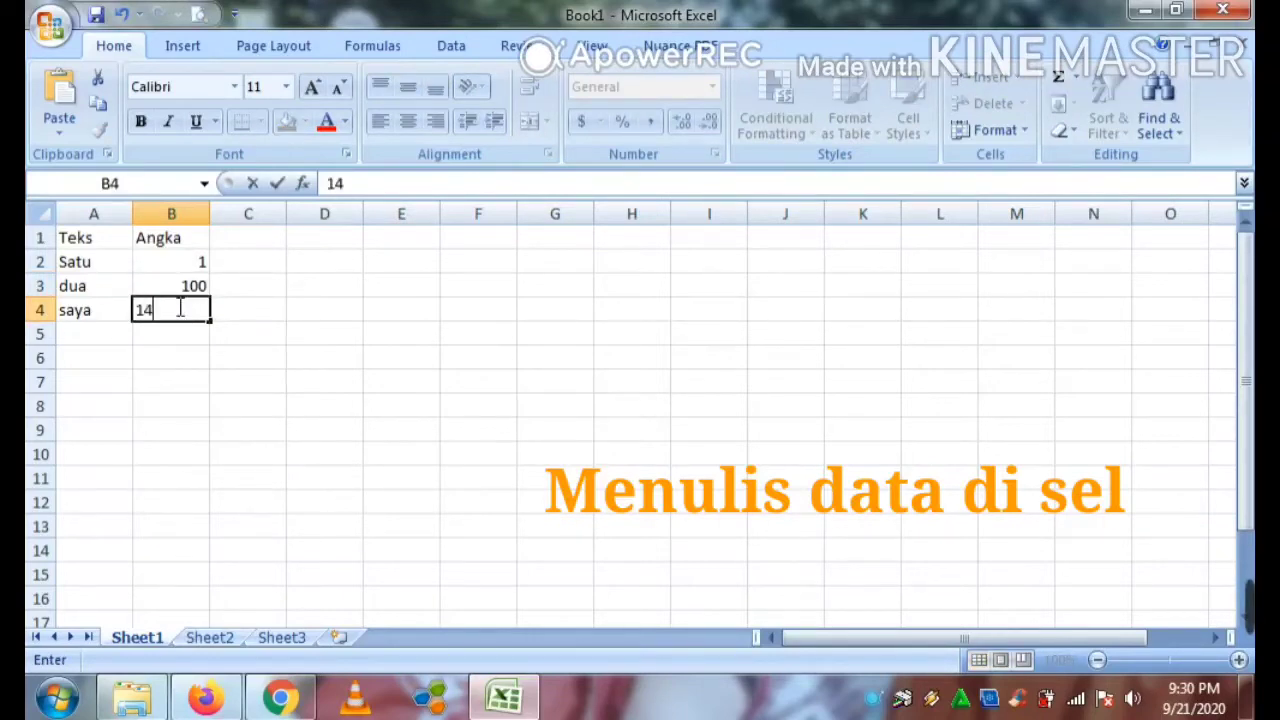
{"action": "type", "text": "56"}
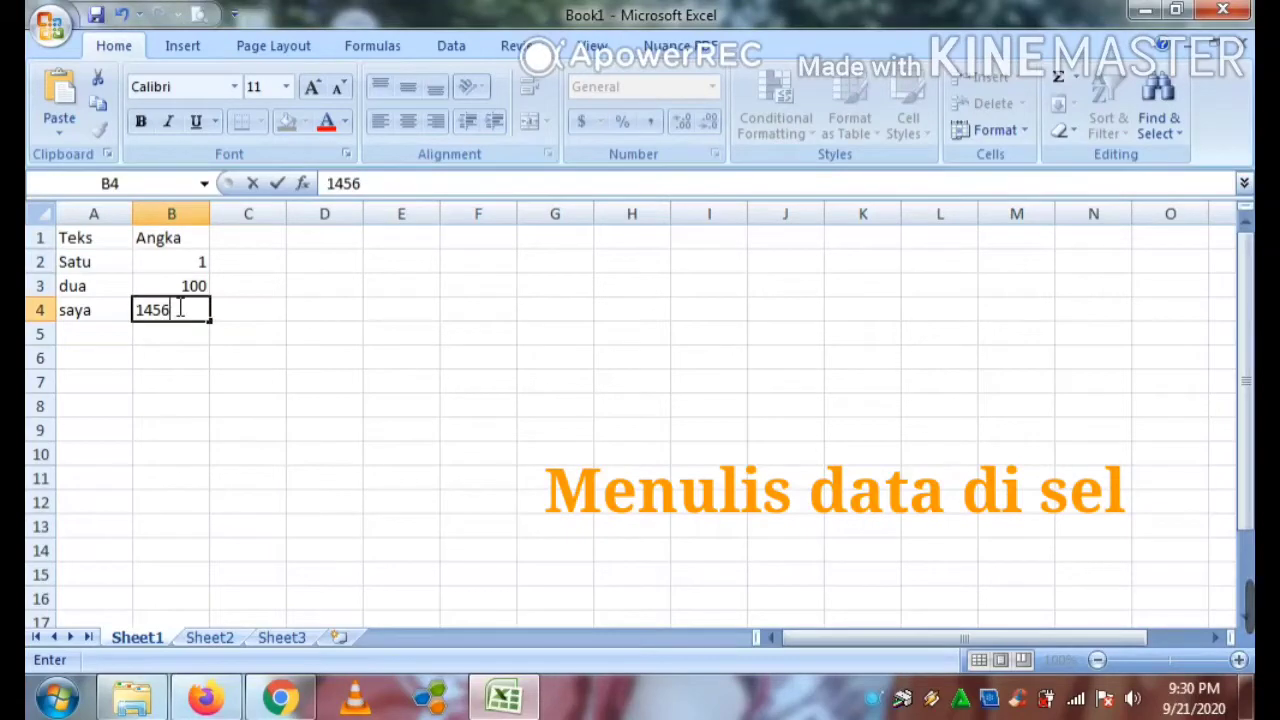
{"action": "type", "text": "000"}
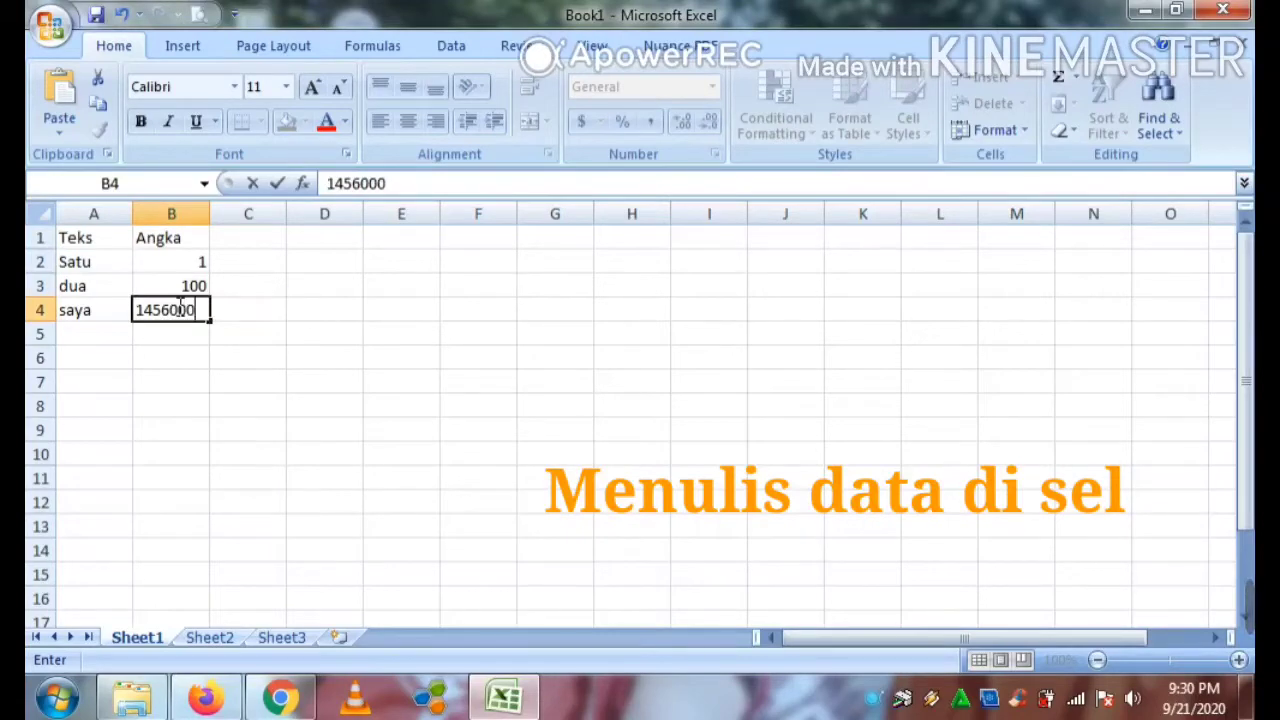
{"action": "left_click", "coordinate": [289, 309]}
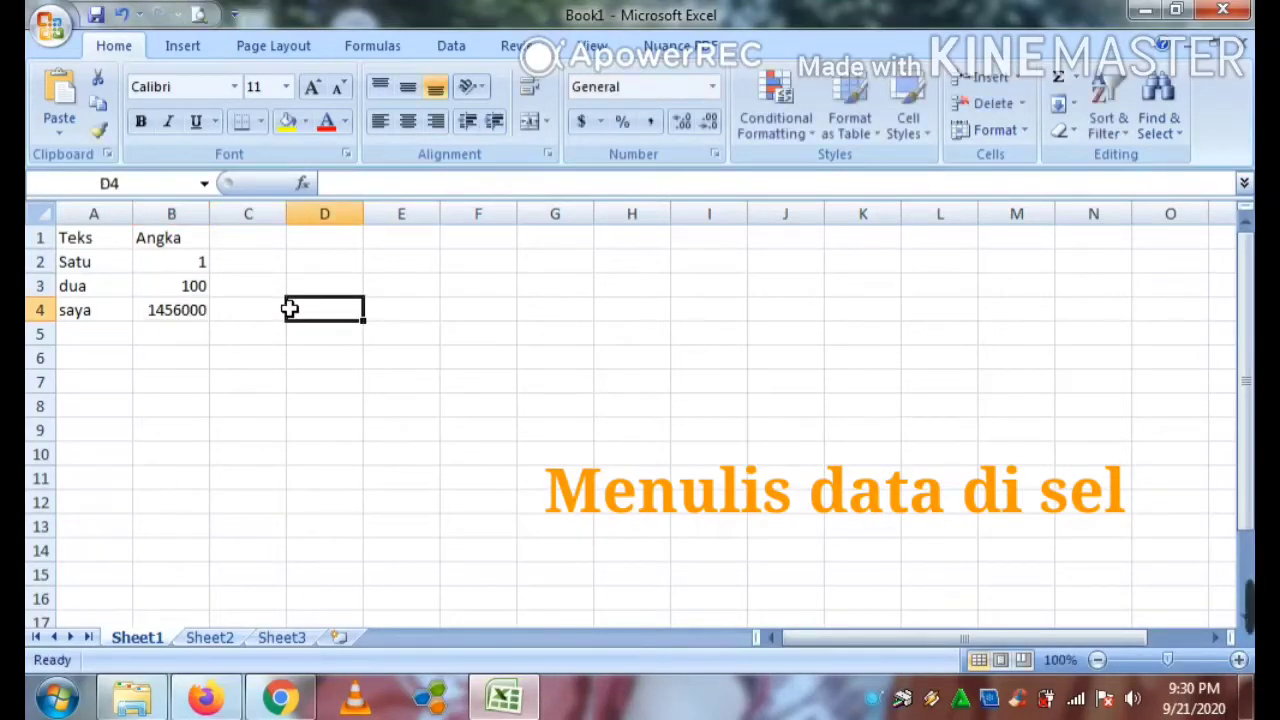
- Enter the heading Formula in cell C1
{"action": "left_click", "coordinate": [257, 240]}
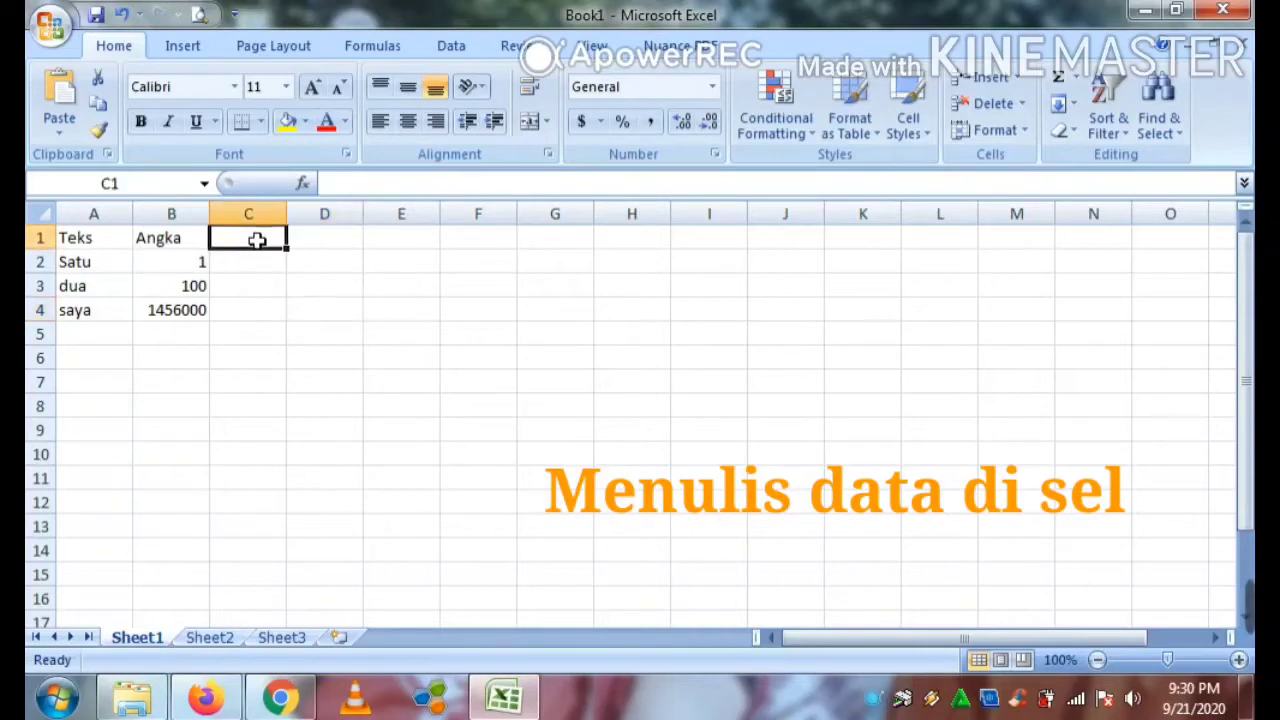
{"action": "type", "text": "Formu"}
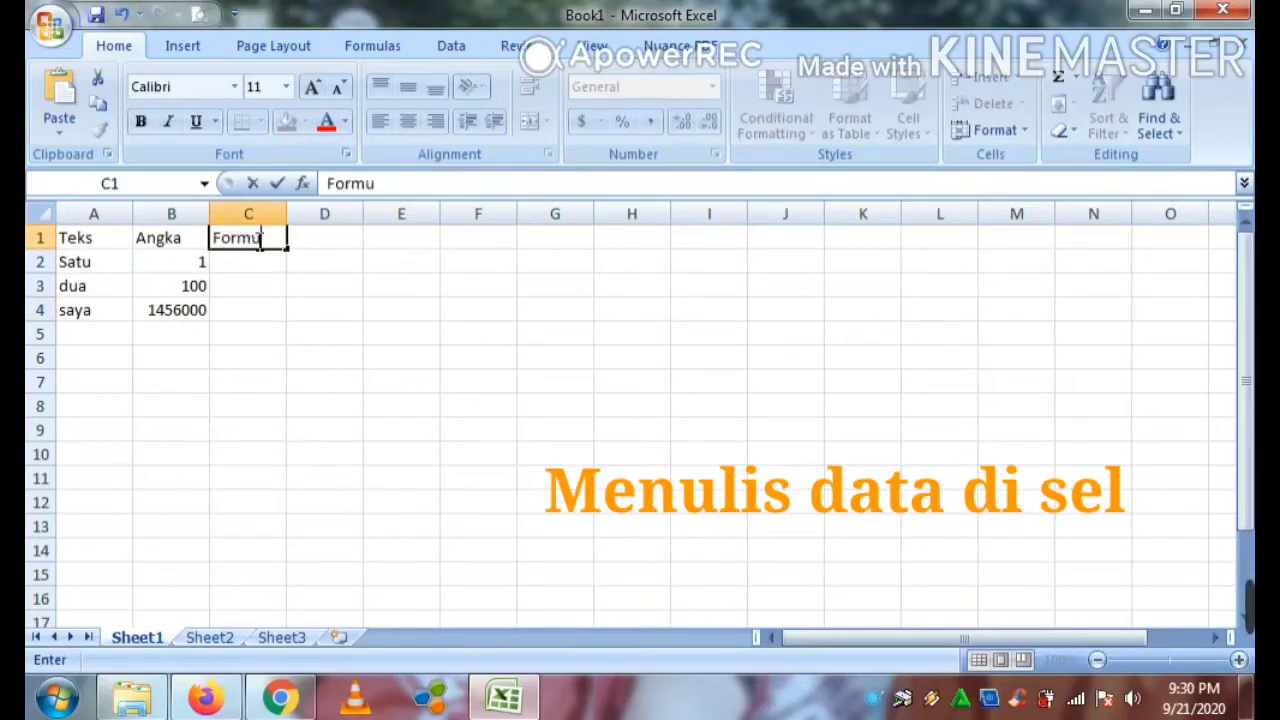
{"action": "type", "text": "la"}
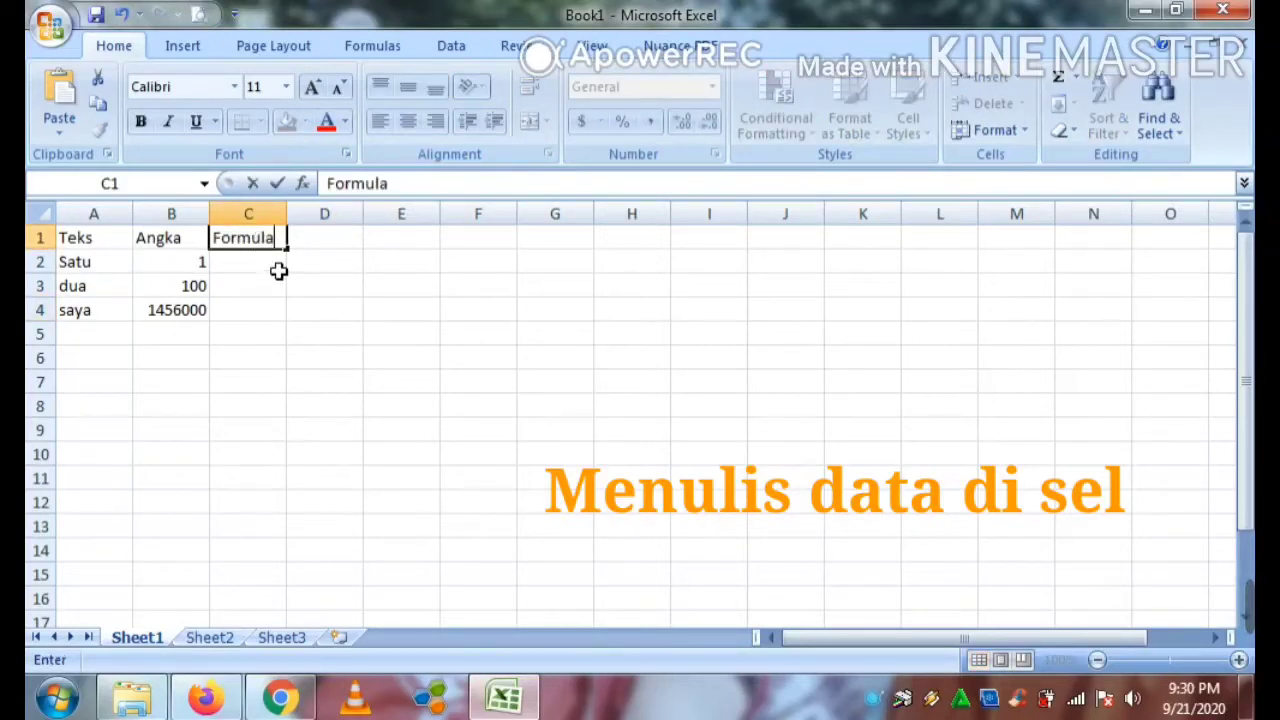
- Enter the formula =B2+B3 in cell C2 to add the first two numbers under Angka
{"action": "left_click", "coordinate": [278, 266]}
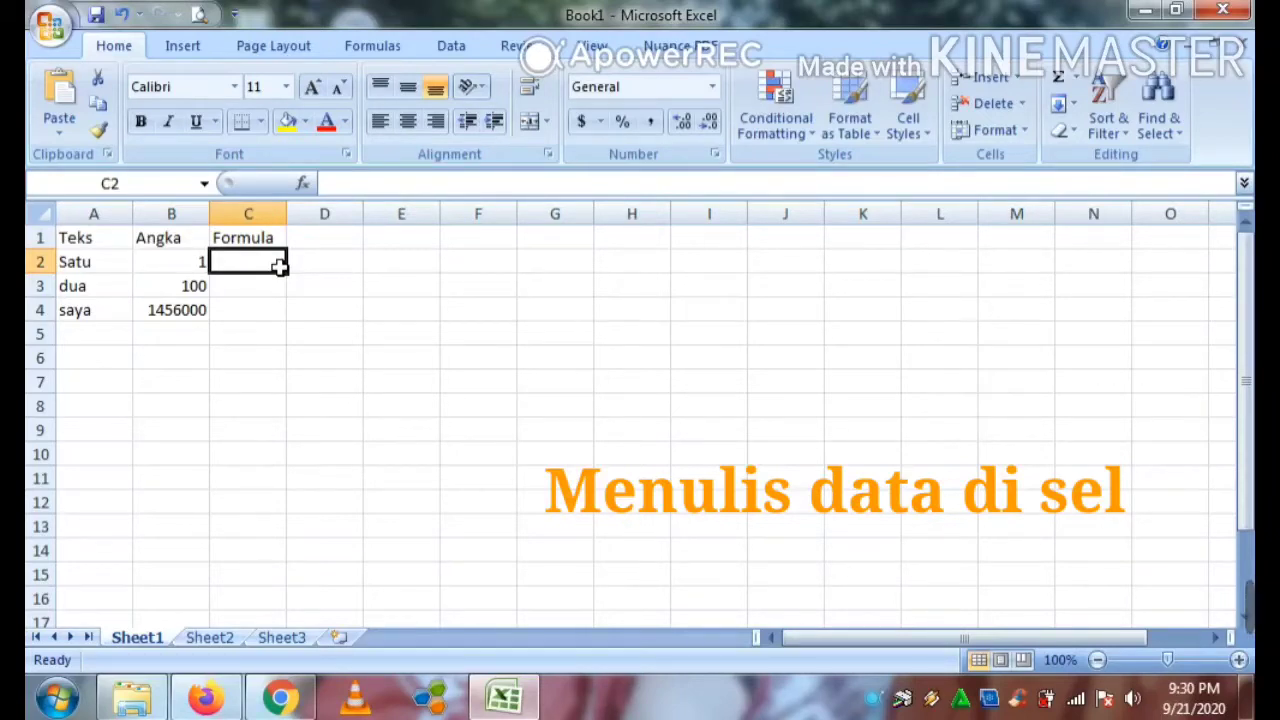
{"action": "type", "text": "="}
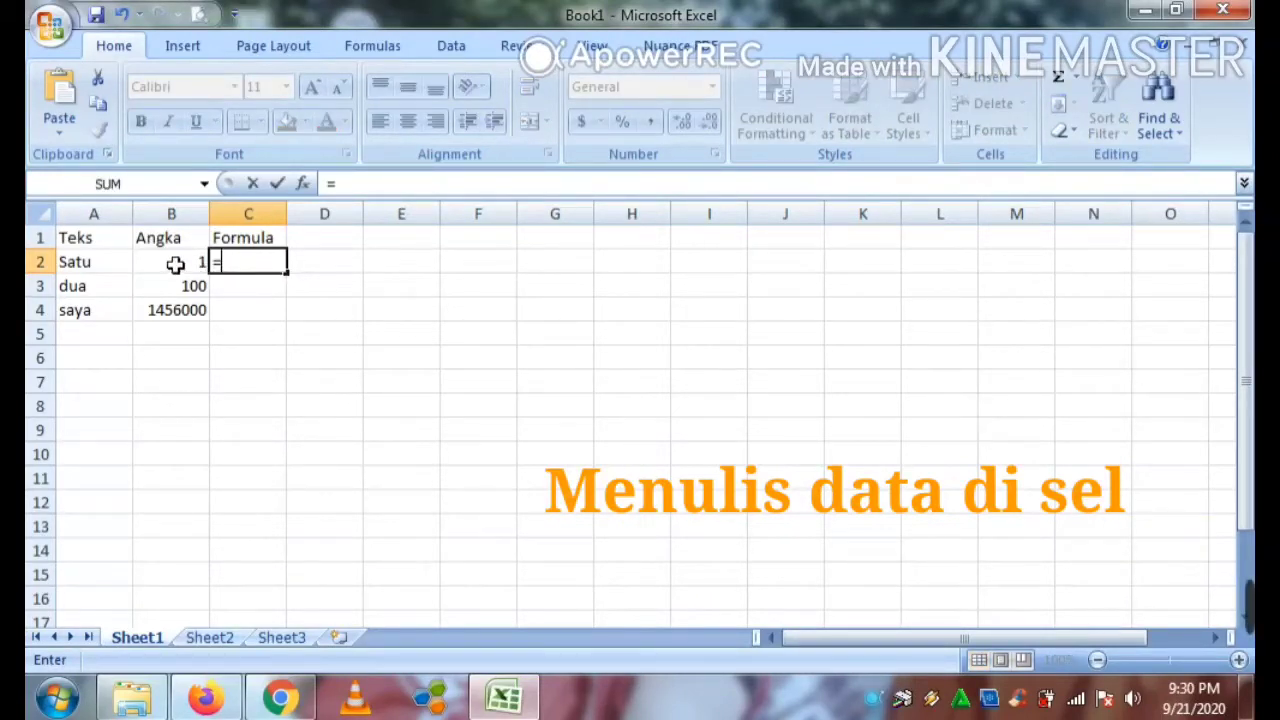
{"action": "left_click", "coordinate": [175, 263]}
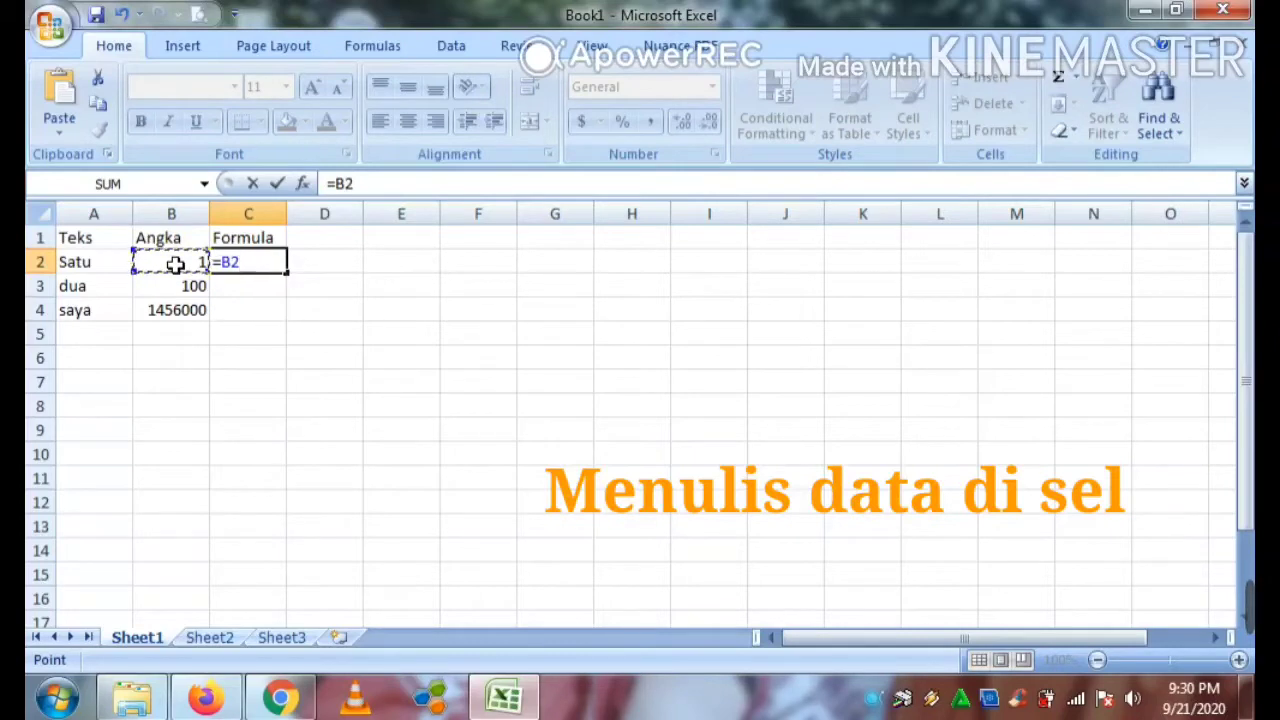
{"action": "type", "text": "+"}
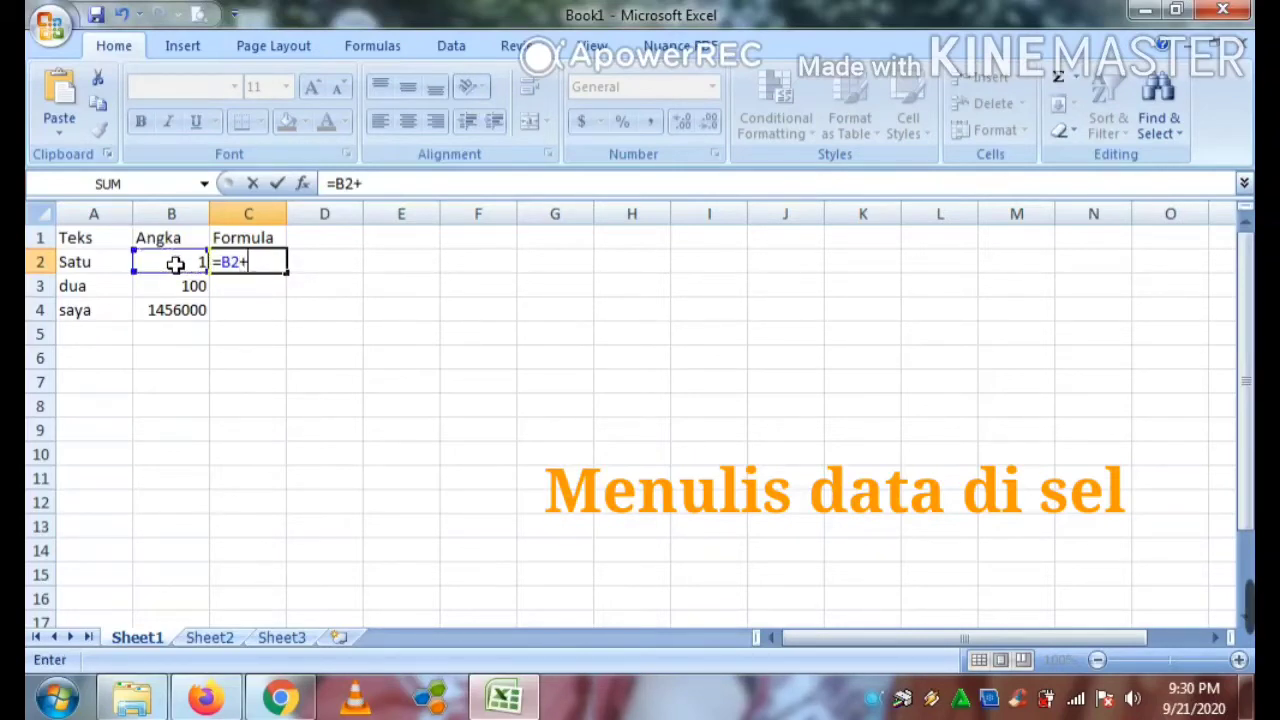
{"action": "left_click", "coordinate": [189, 288]}
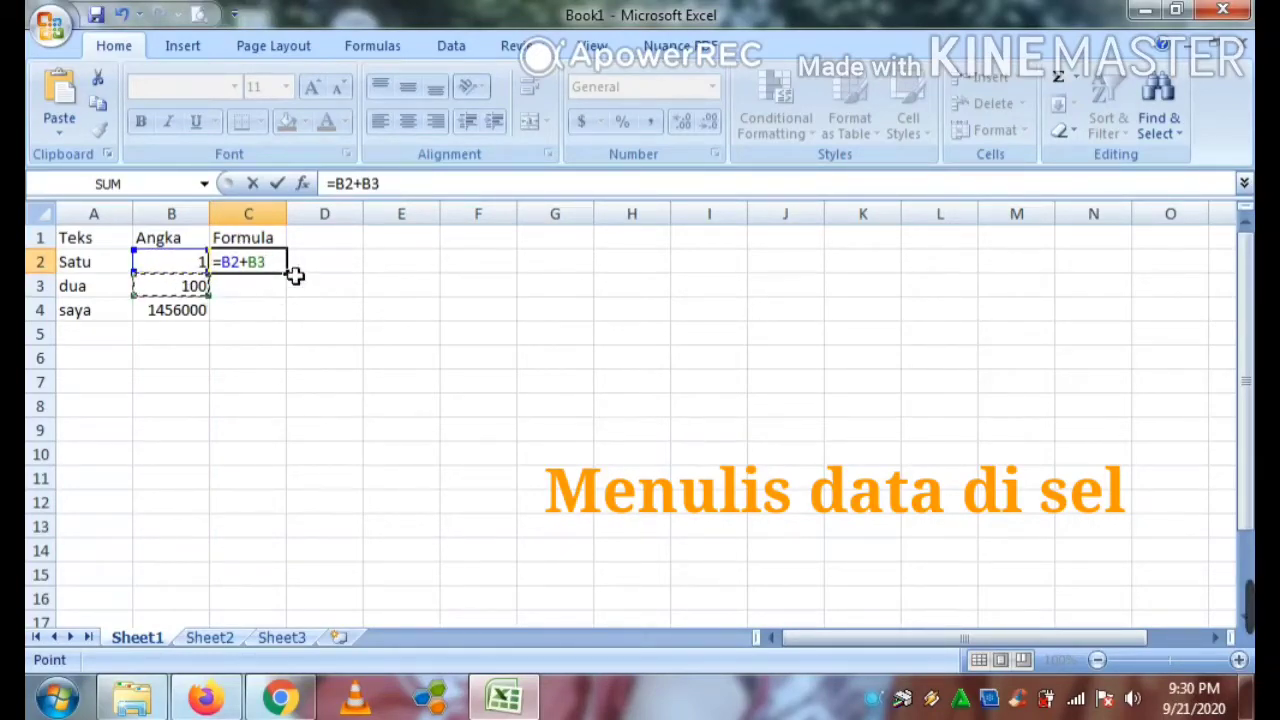
{"action": "key", "text": "Return"}
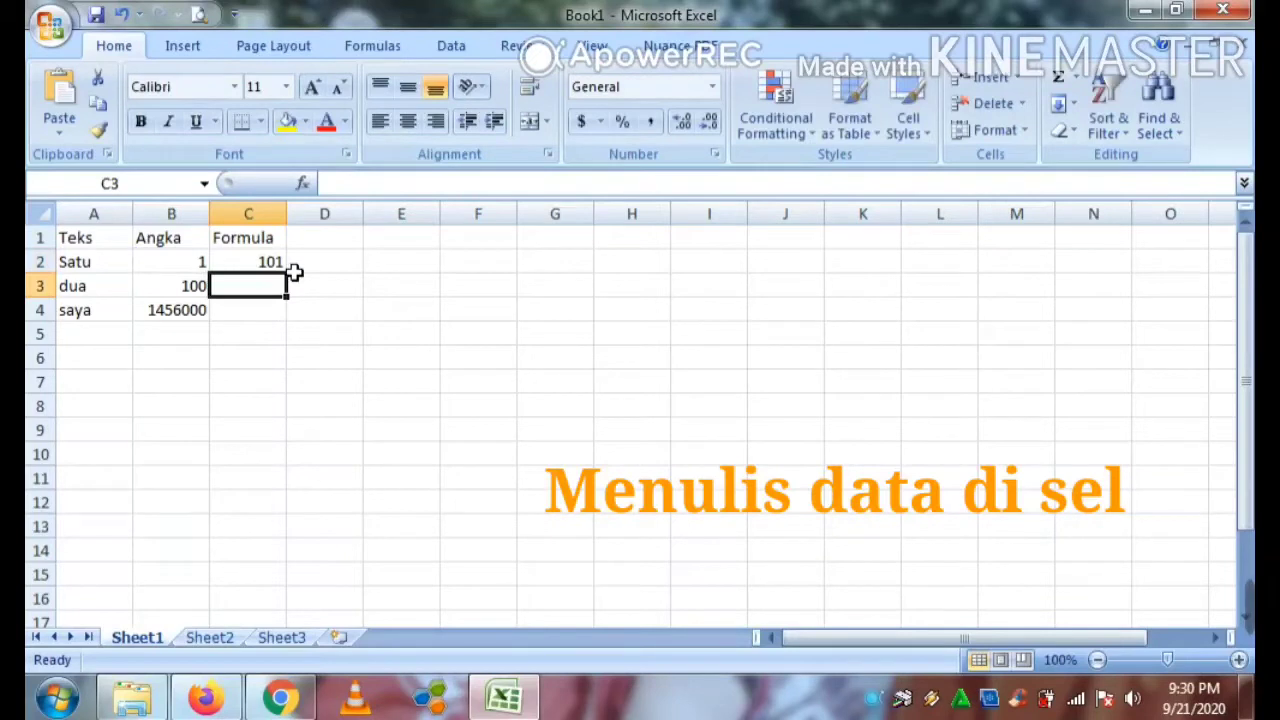
- Enter the formula =B4-B3 in cell C3 to subtract the second Angka number from the third
{"action": "type", "text": "="}
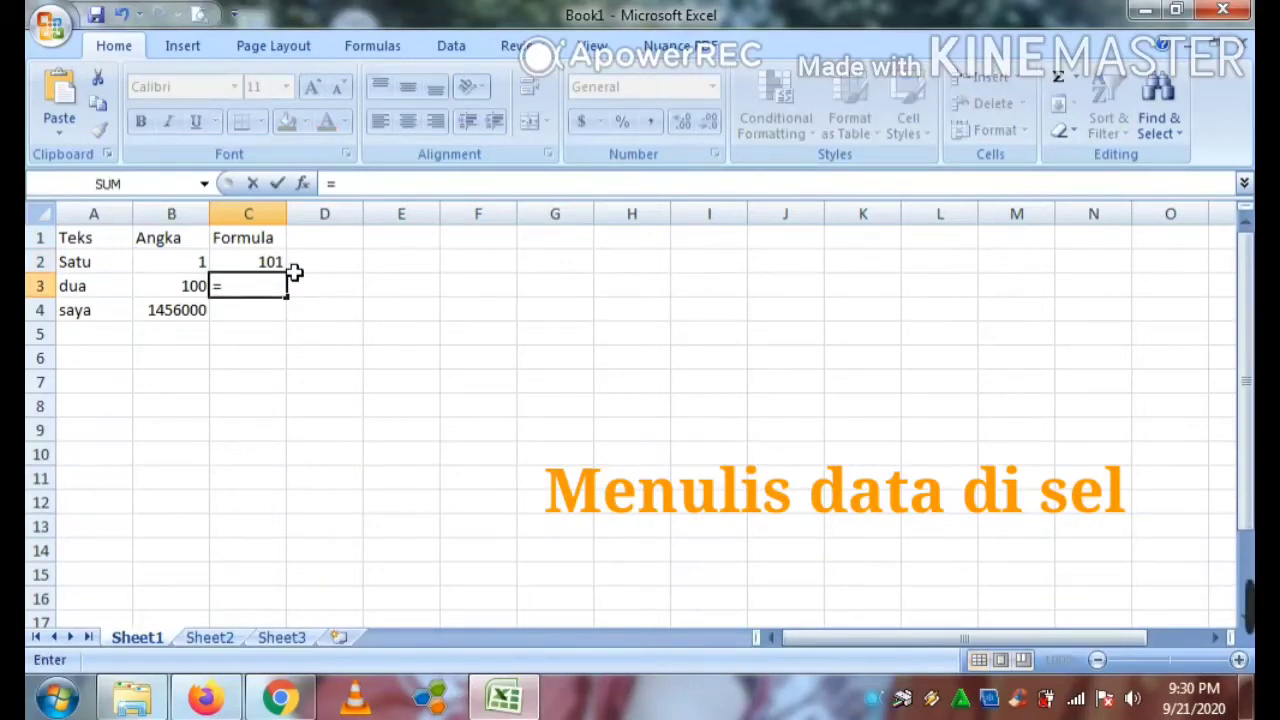
{"action": "left_click", "coordinate": [185, 316]}
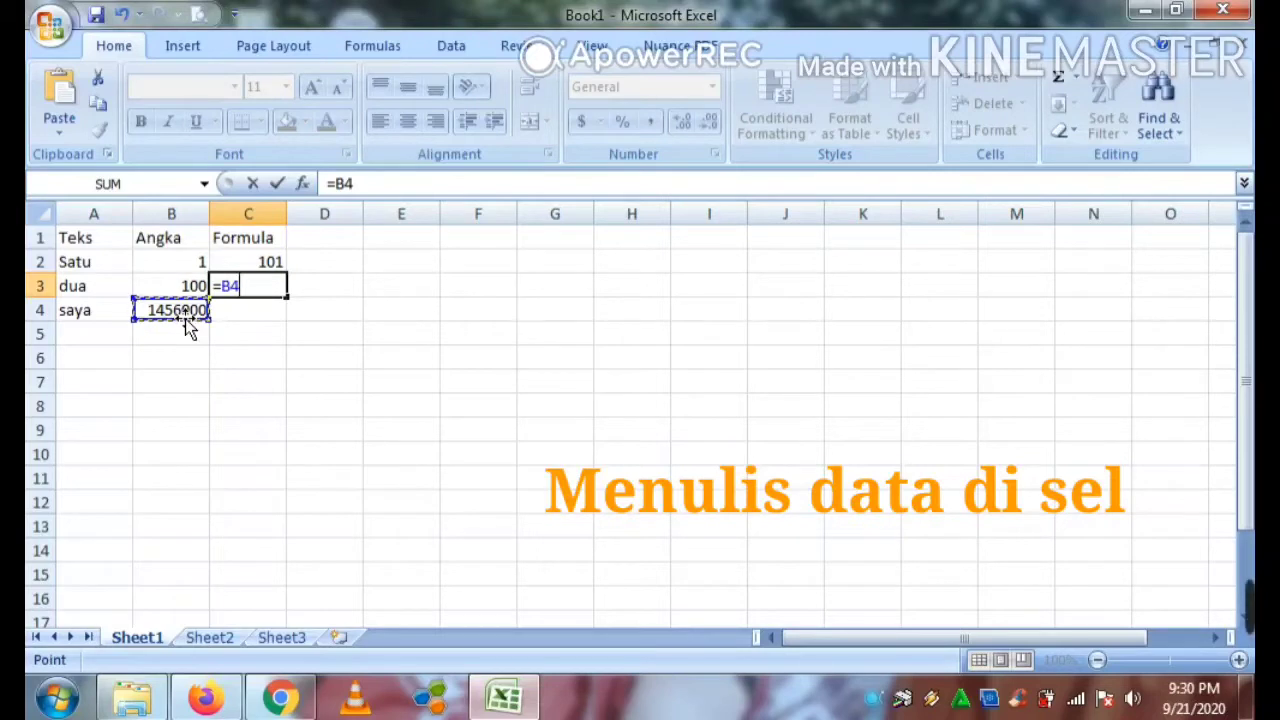
{"action": "type", "text": "-"}
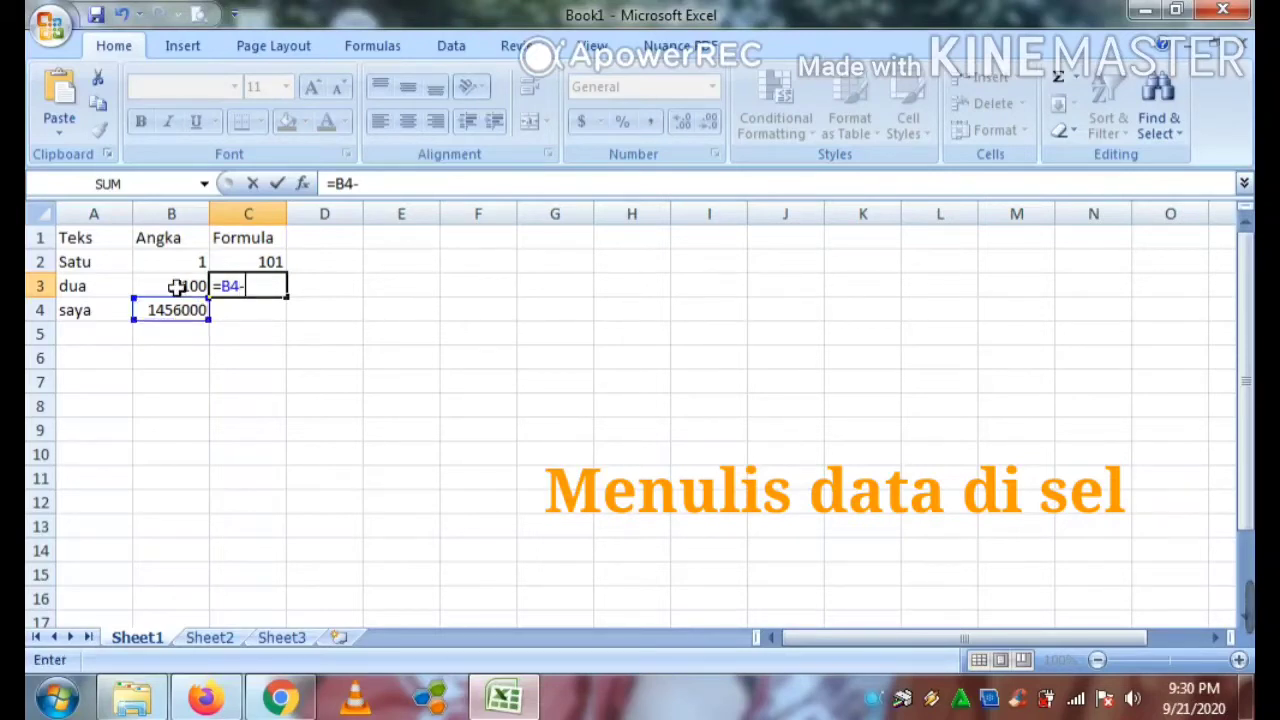
{"action": "left_click", "coordinate": [177, 286]}
{"action": "key", "text": "Return"}
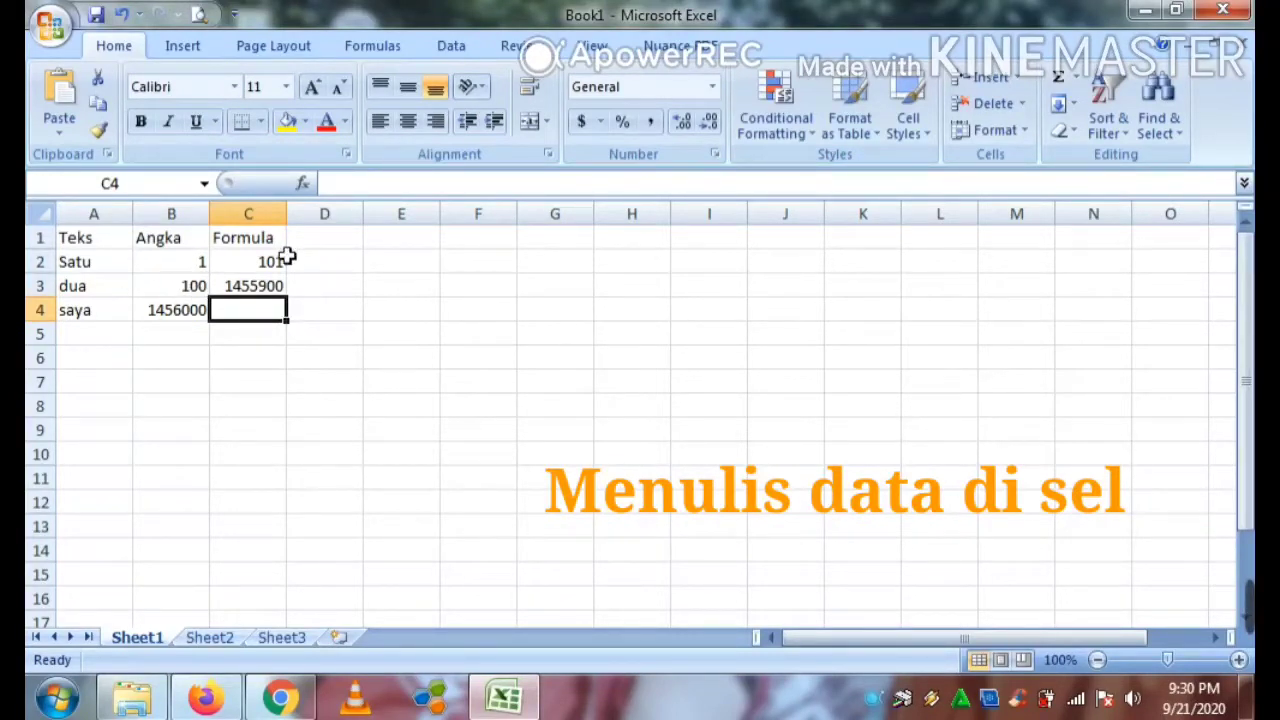
- Enter the heading waktu in cell D1 and the date 1/1/2020 in D2
{"action": "left_click", "coordinate": [318, 244]}
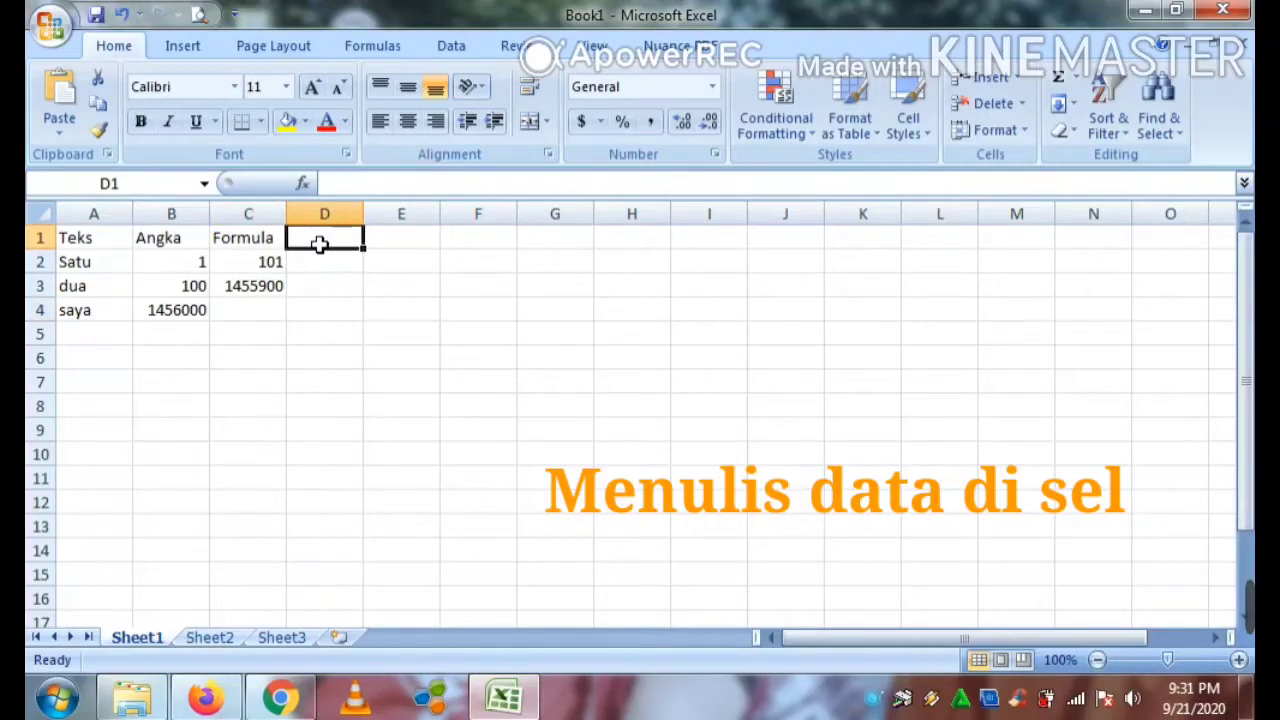
{"action": "type", "text": "wakt"}
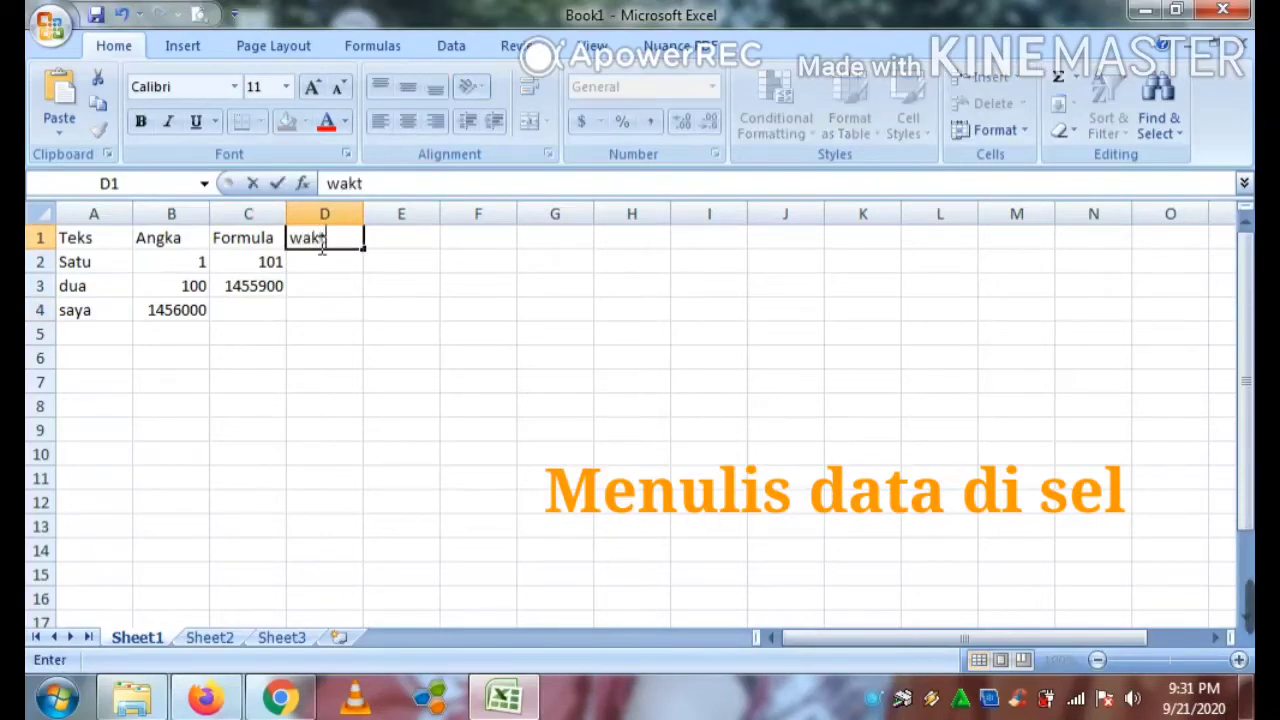
{"action": "type", "text": "u"}
{"action": "left_click", "coordinate": [319, 267]}
{"action": "type", "text": "1"}
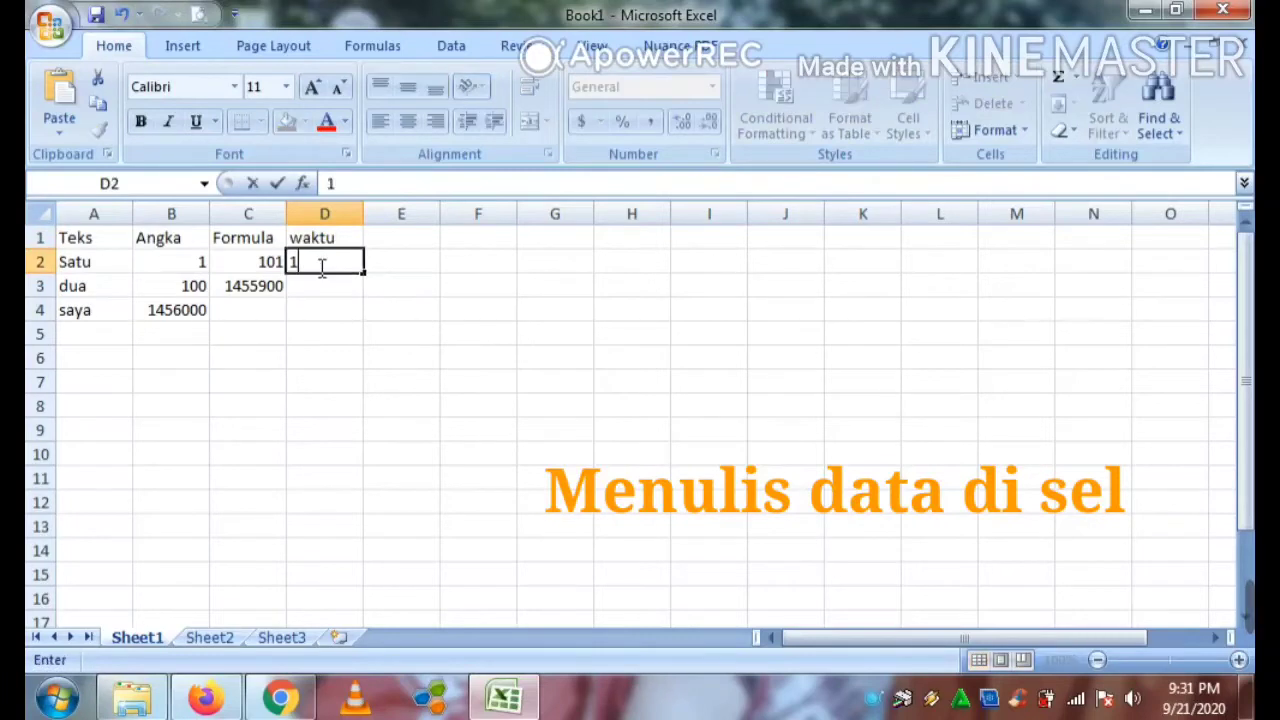
{"action": "type", "text": "/1/2020"}
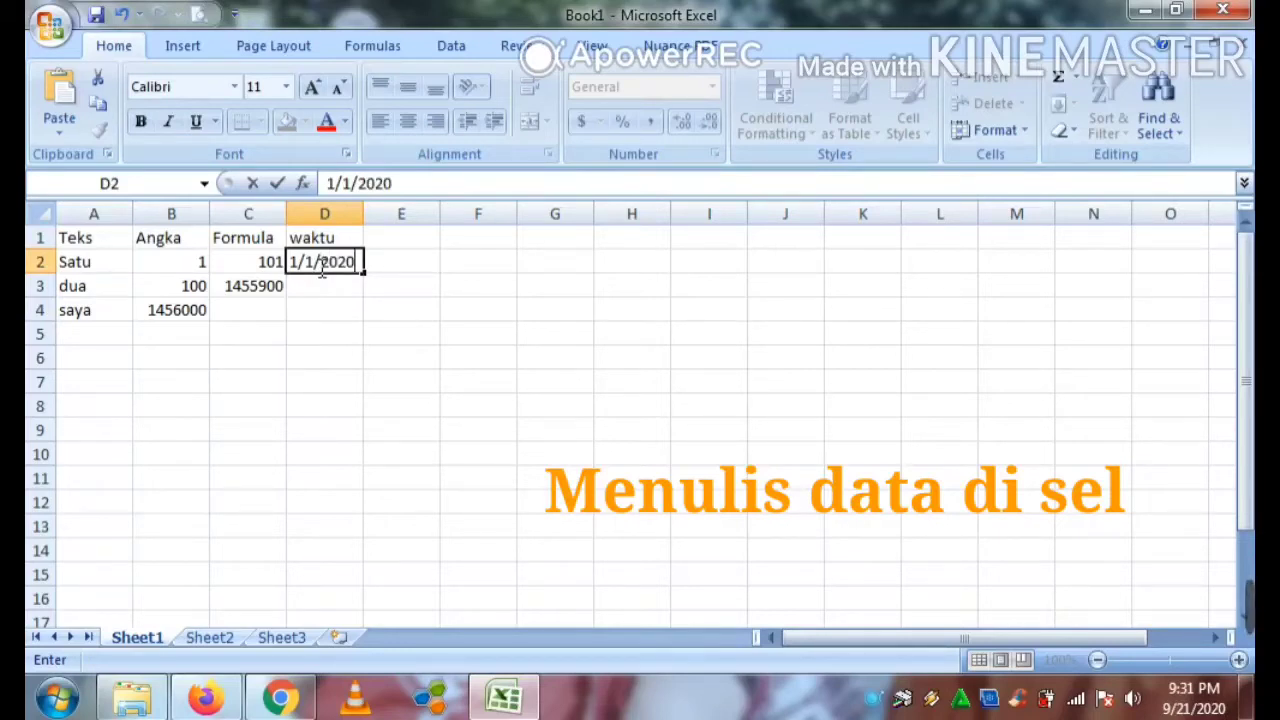
{"action": "key", "text": "Return"}
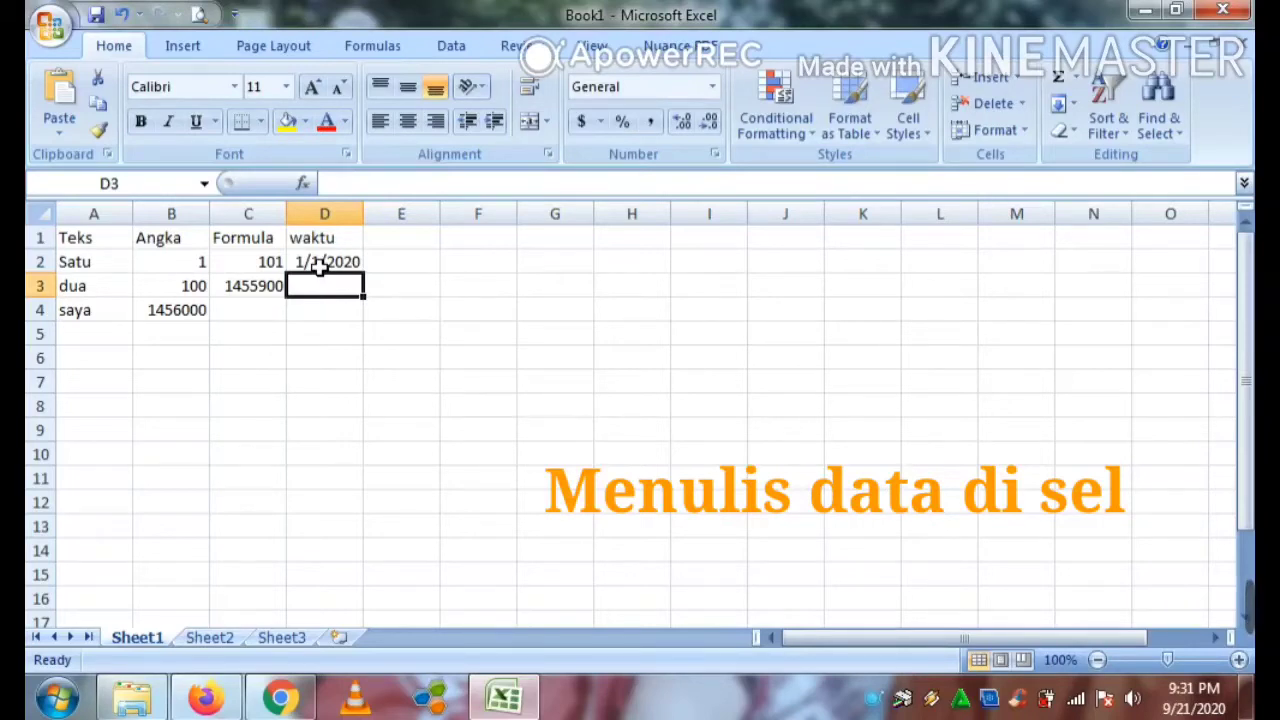
- Enter the heading waktu in cell E1 and the times 12:14 and 10:12 in E2 and E3
{"action": "left_click", "coordinate": [396, 246]}
{"action": "type", "text": "waktu"}
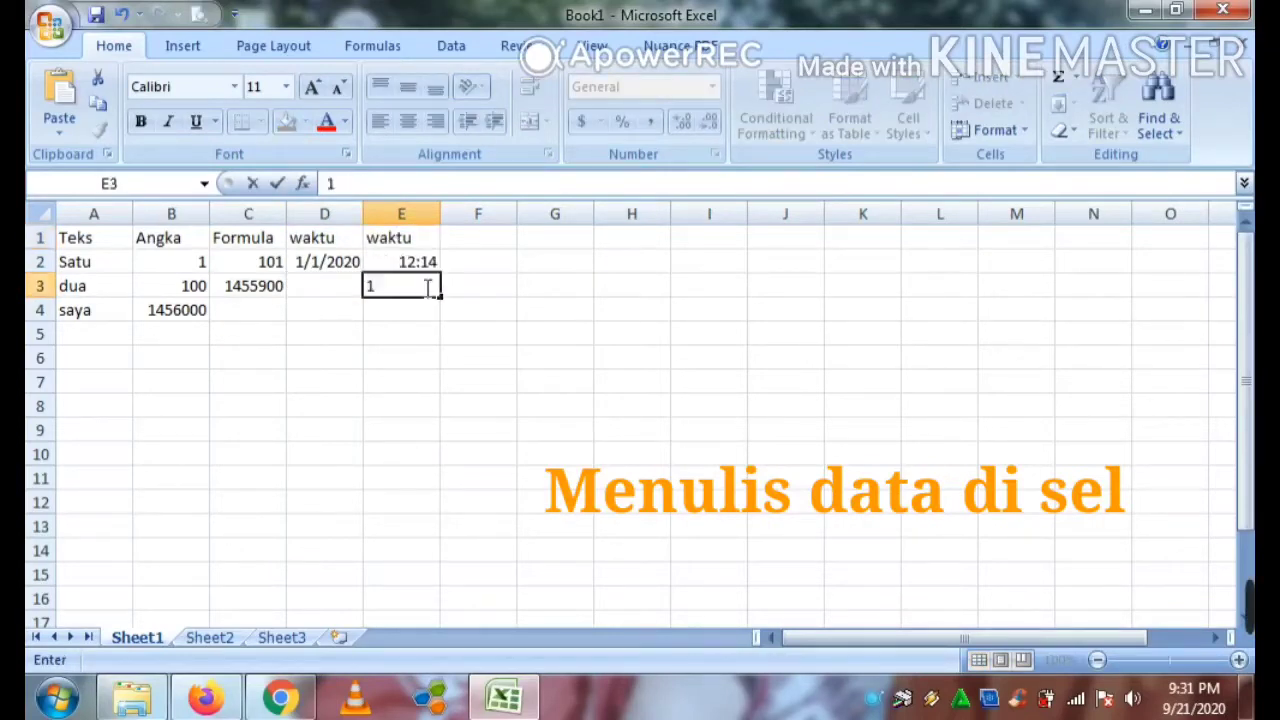
{"action": "type", "text": "0"}
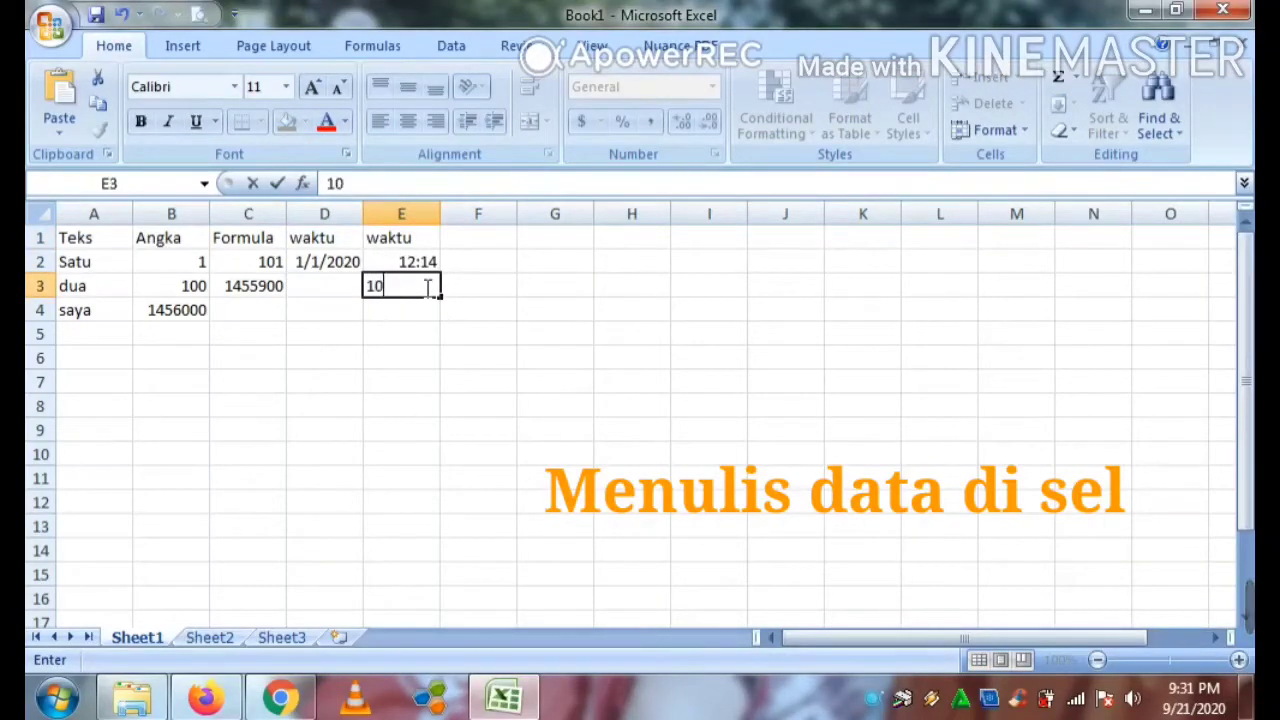
{"action": "type", "text": ":12"}
{"action": "key", "text": "Return"}
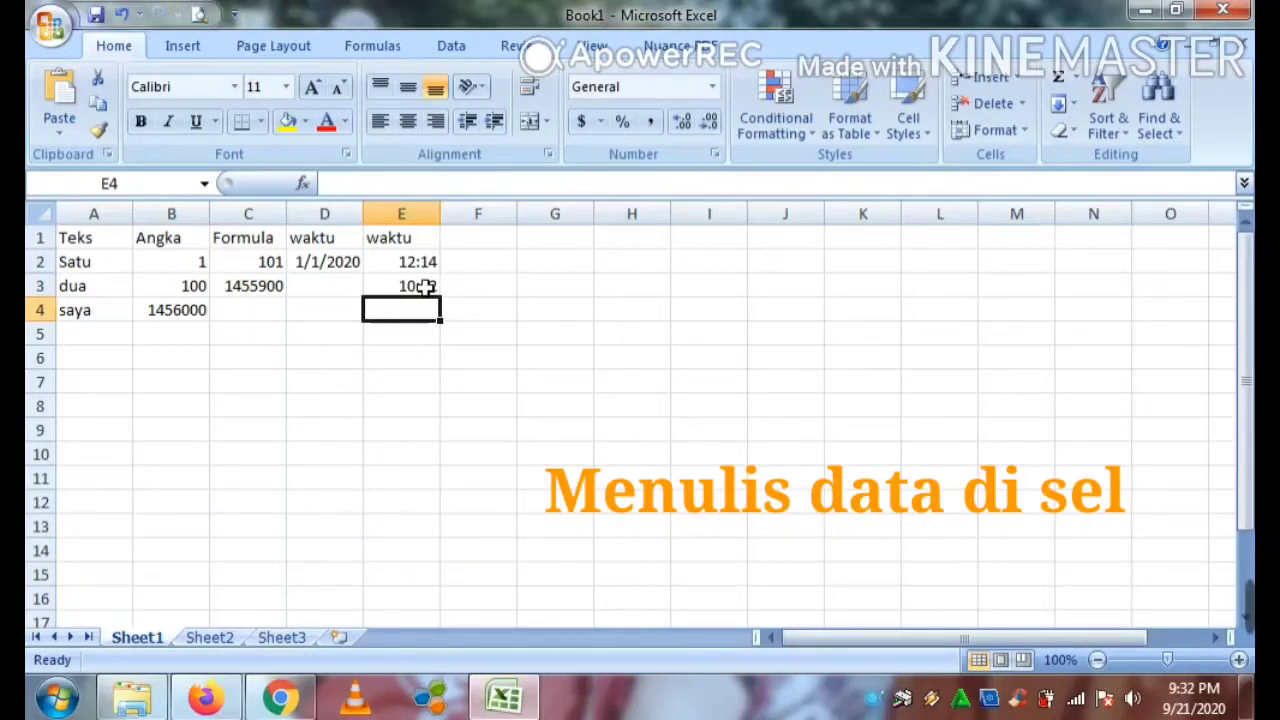
{"action": "left_click", "coordinate": [208, 382]}
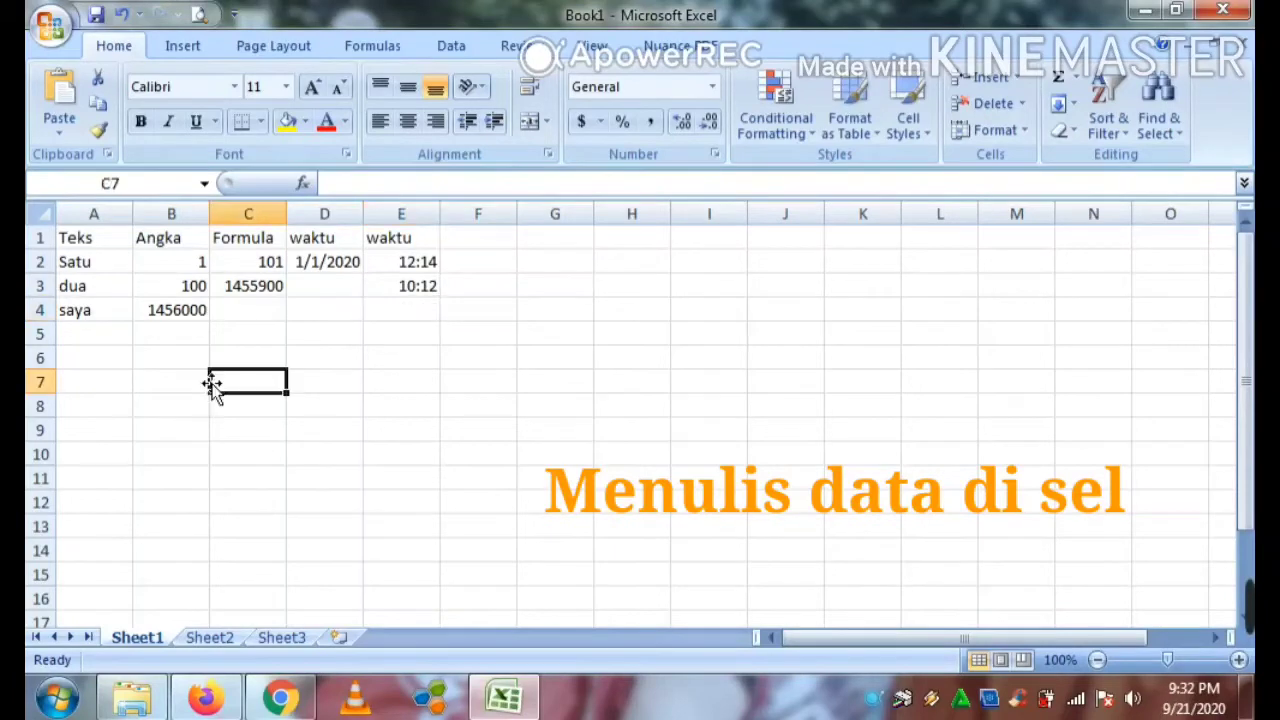
- Starting from cell A1, extend the selection cell by cell to row 4 and column E, and clear it by selecting B6
{"action": "left_click", "coordinate": [87, 237]}
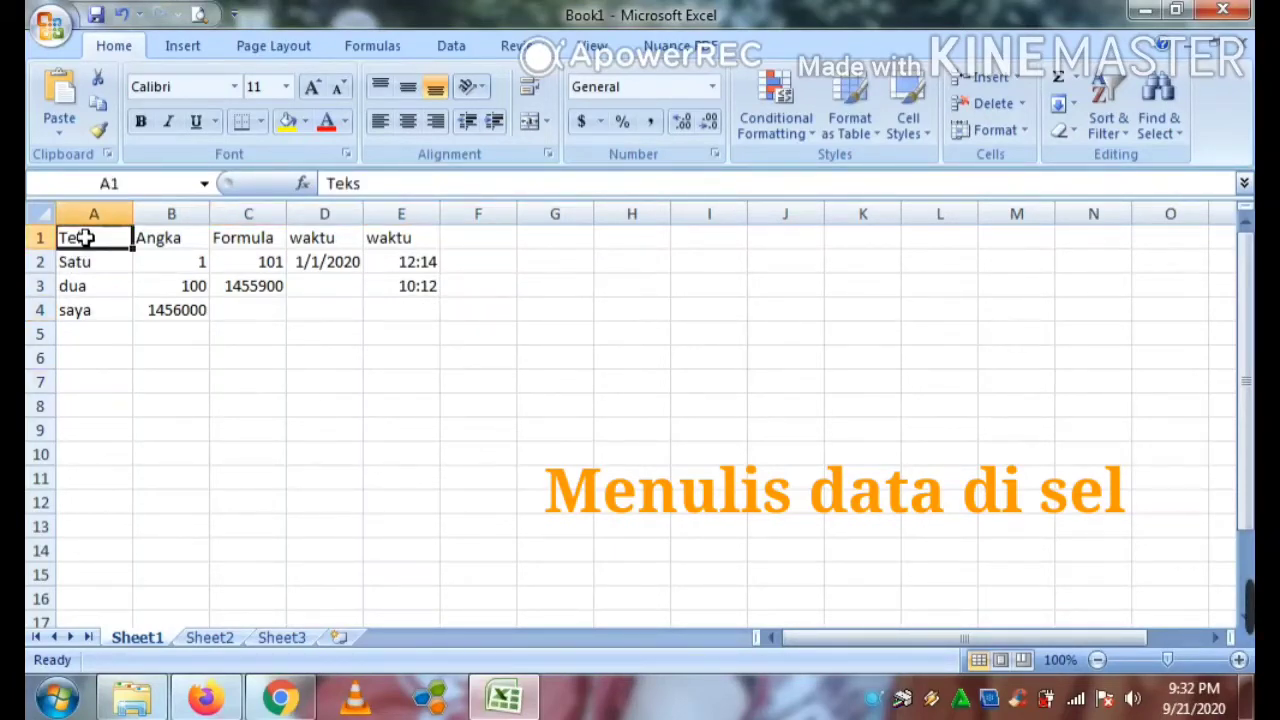
{"action": "key", "text": "shift+Down"}
{"action": "key", "text": "shift+Down"}
{"action": "key", "text": "shift+Down"}
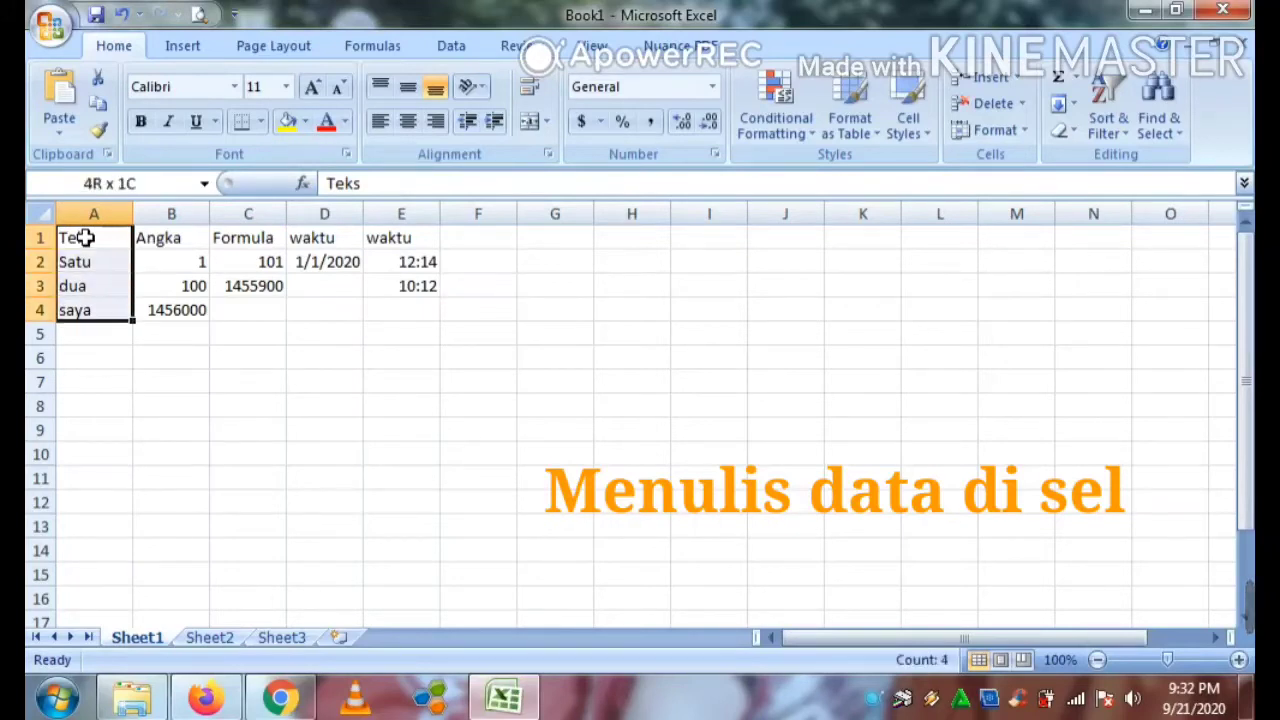
{"action": "key", "text": "shift+Right"}
{"action": "key", "text": "shift+Right"}
{"action": "key", "text": "shift+Right"}
{"action": "key", "text": "shift+Right"}
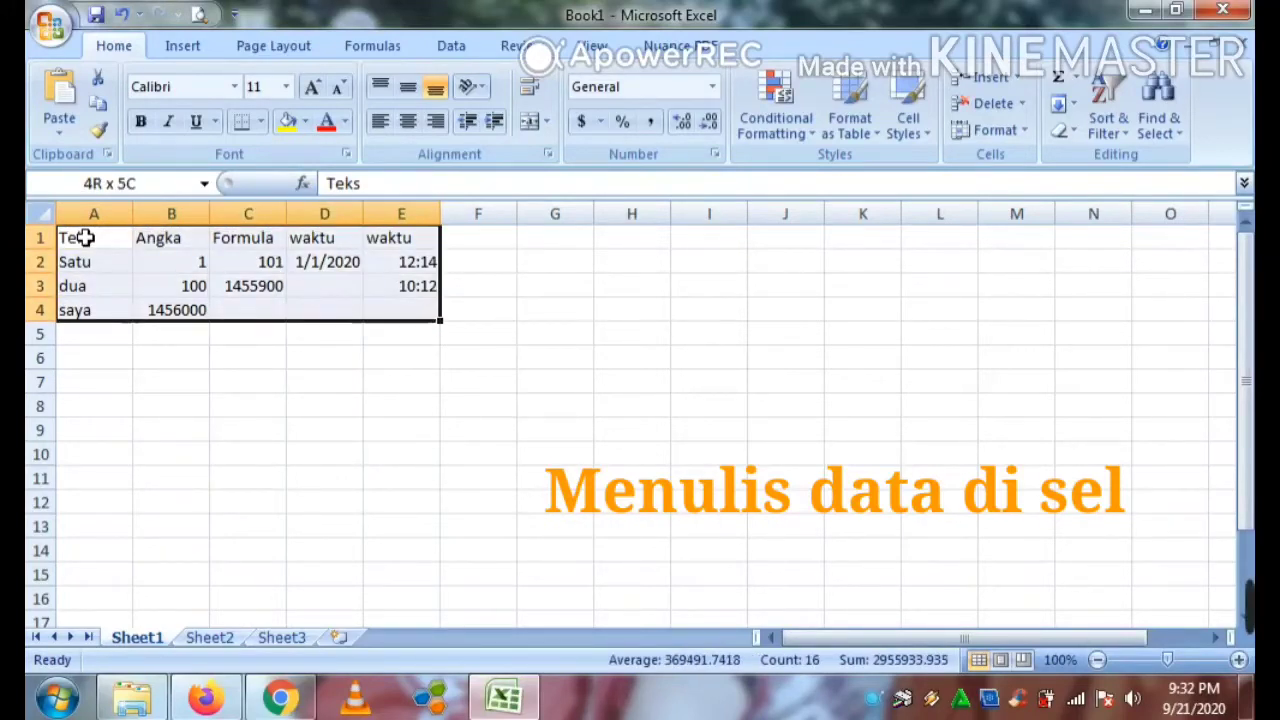
{"action": "left_click", "coordinate": [163, 351]}
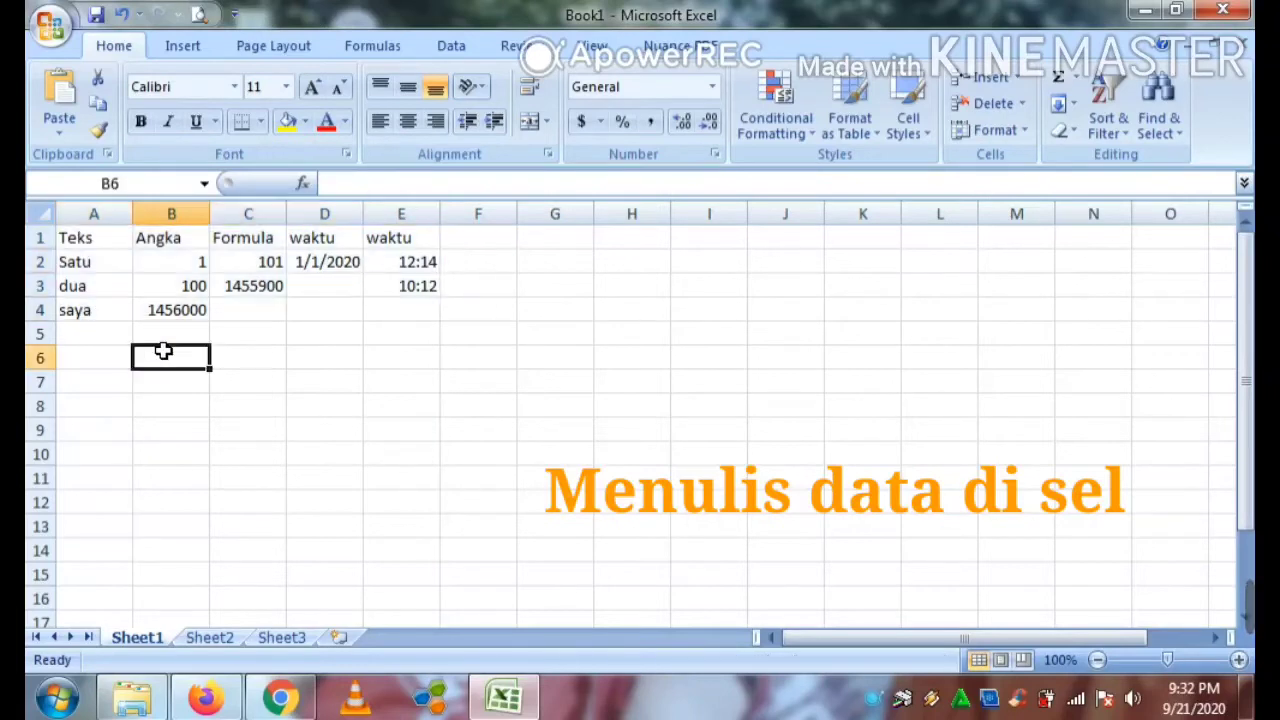
- Select the whole data block A1:E4 in a single sweep
{"action": "left_click", "coordinate": [68, 234]}
{"action": "left_click_drag", "start_coordinate": [68, 234], "coordinate": [442, 320]}
{"action": "left_click_drag", "start_coordinate": [438, 325], "coordinate": [426, 316]}
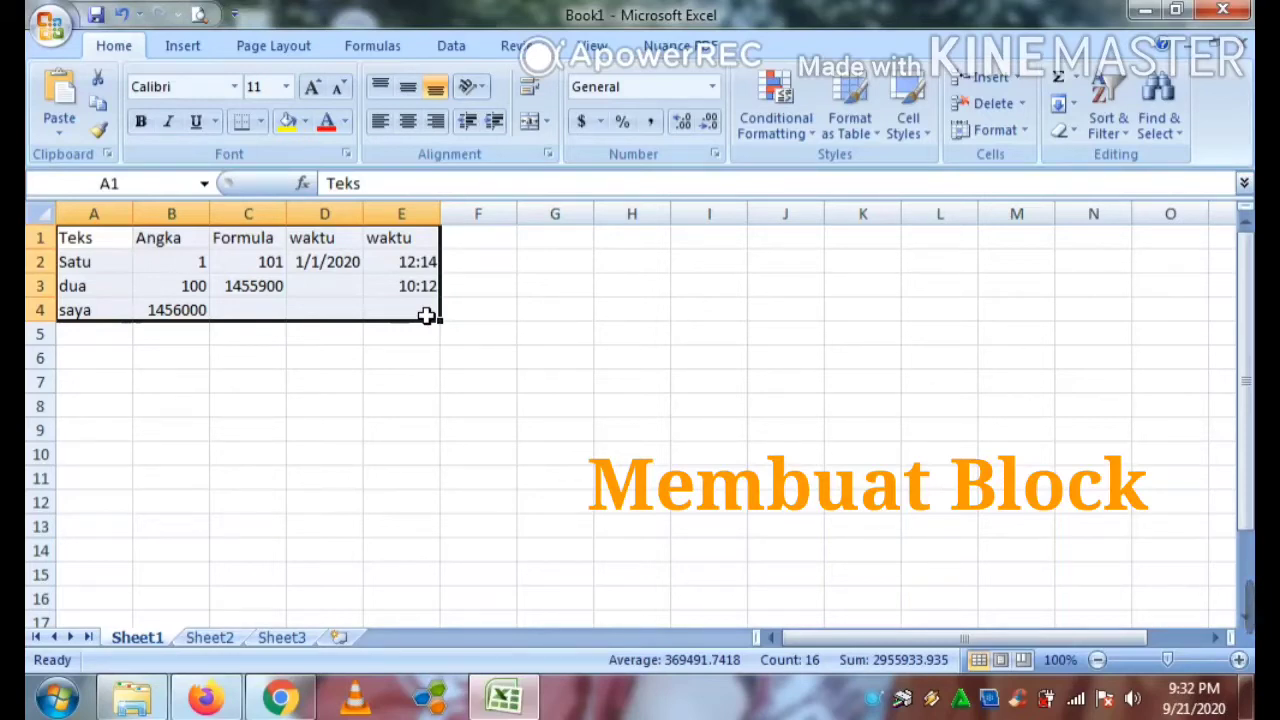
- Select the entire columns A, B, C and D one after another
{"action": "left_click", "coordinate": [102, 208]}
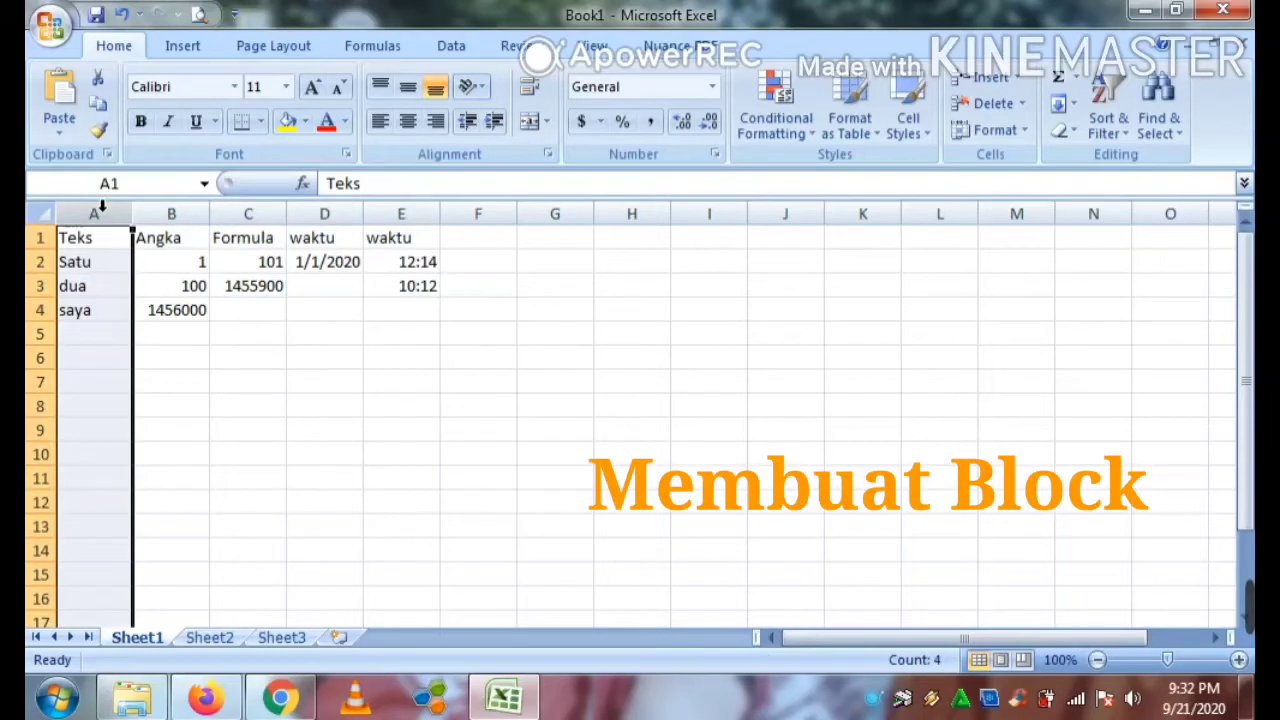
{"action": "left_click", "coordinate": [187, 213]}
{"action": "left_click", "coordinate": [240, 213]}
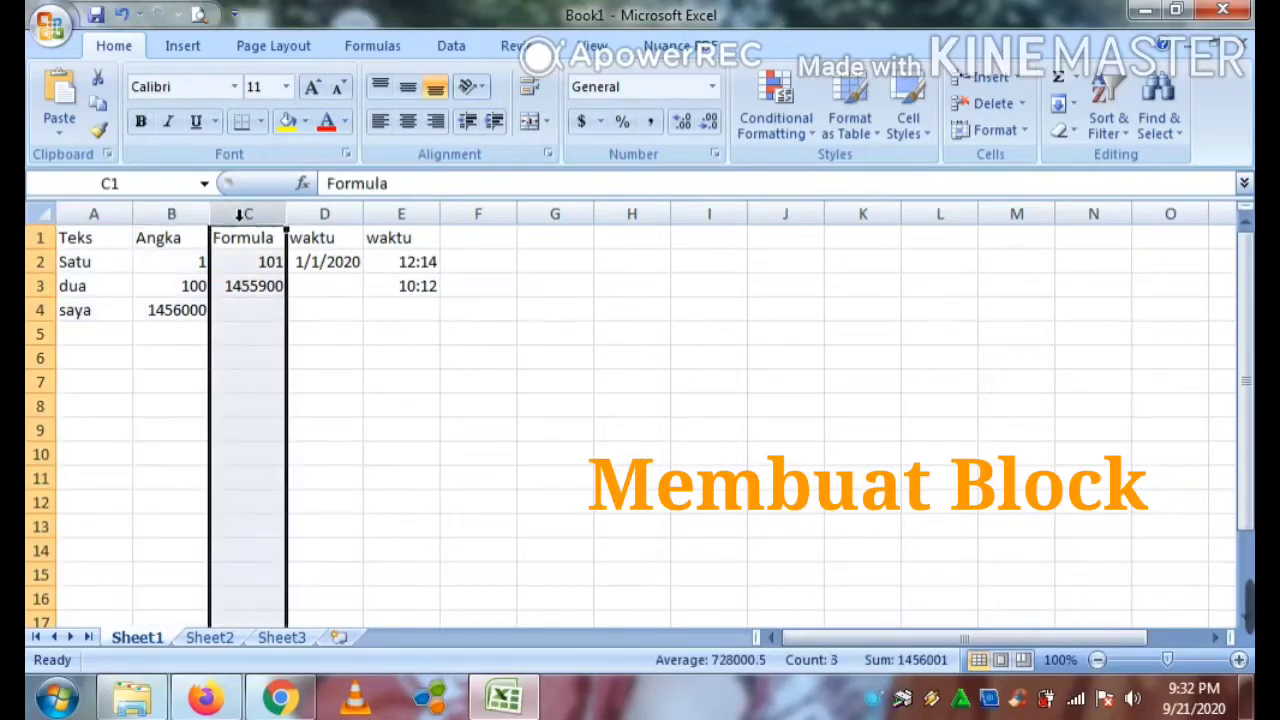
{"action": "left_click", "coordinate": [317, 210]}
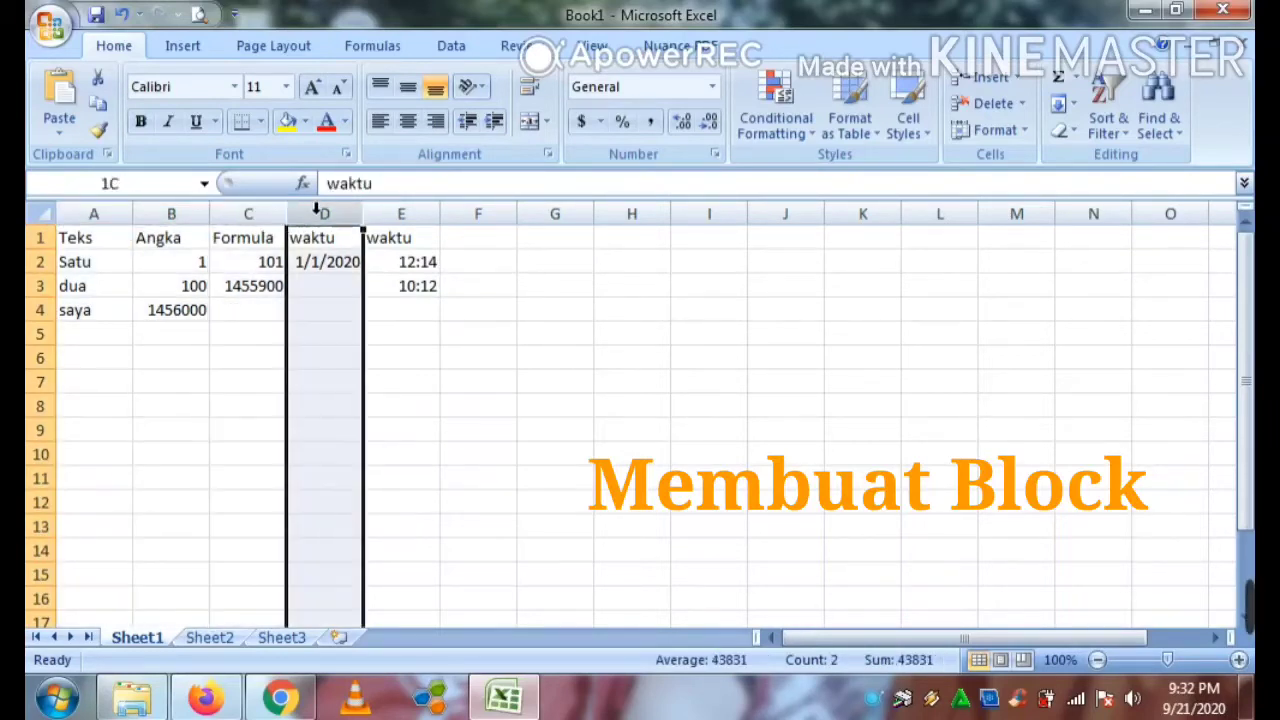
- Select the entire rows 1, 2, 3 and 4 one after another, and finish on cell B1
{"action": "left_click", "coordinate": [36, 238]}
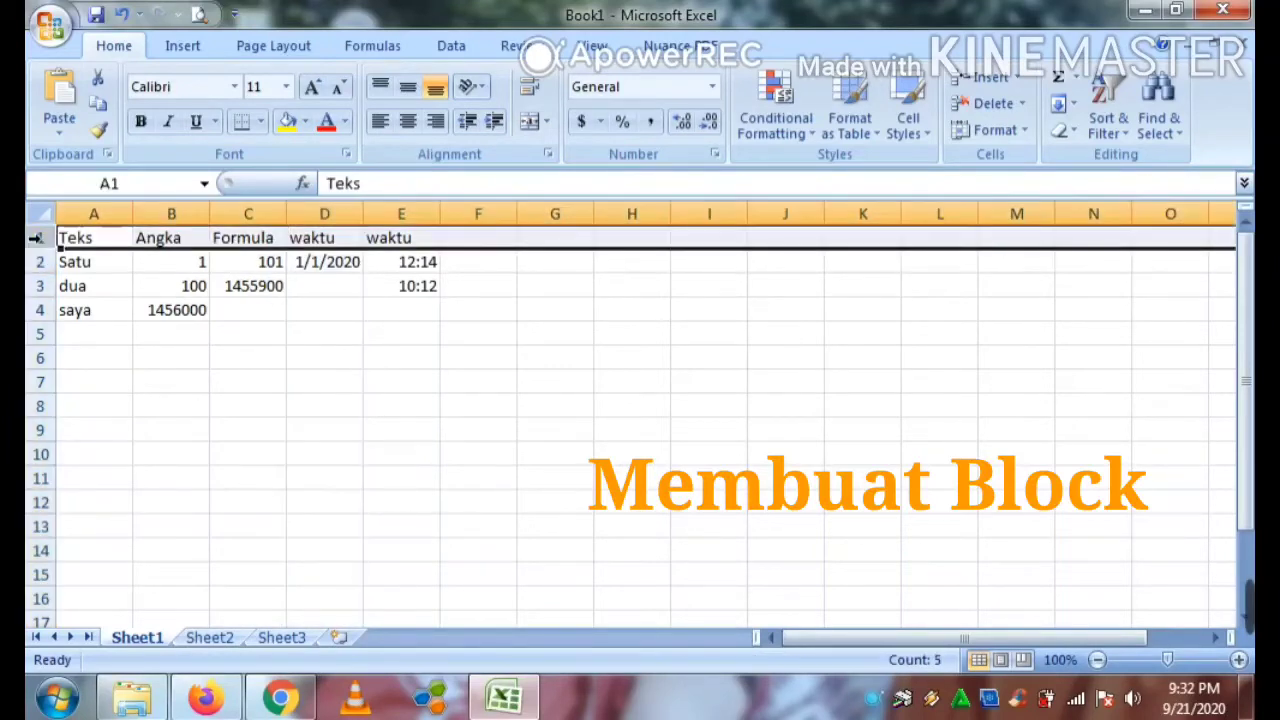
{"action": "left_click", "coordinate": [38, 262]}
{"action": "left_click", "coordinate": [41, 286]}
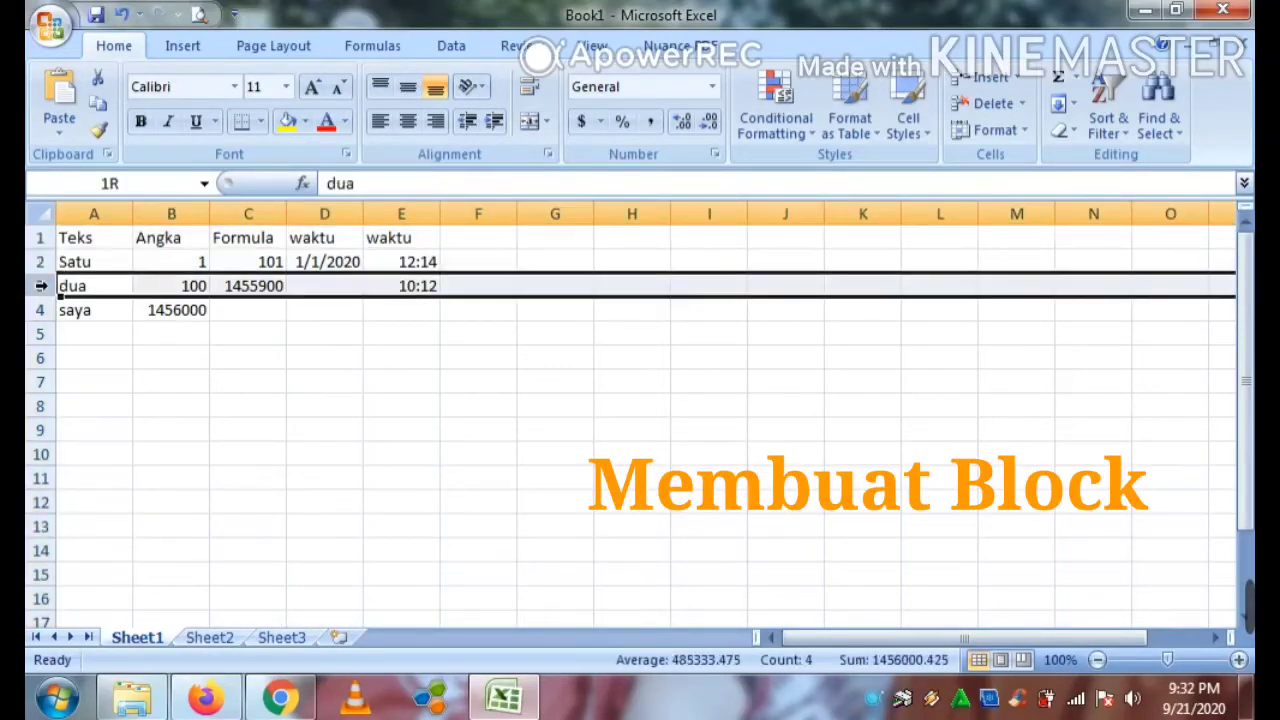
{"action": "left_click", "coordinate": [43, 310]}
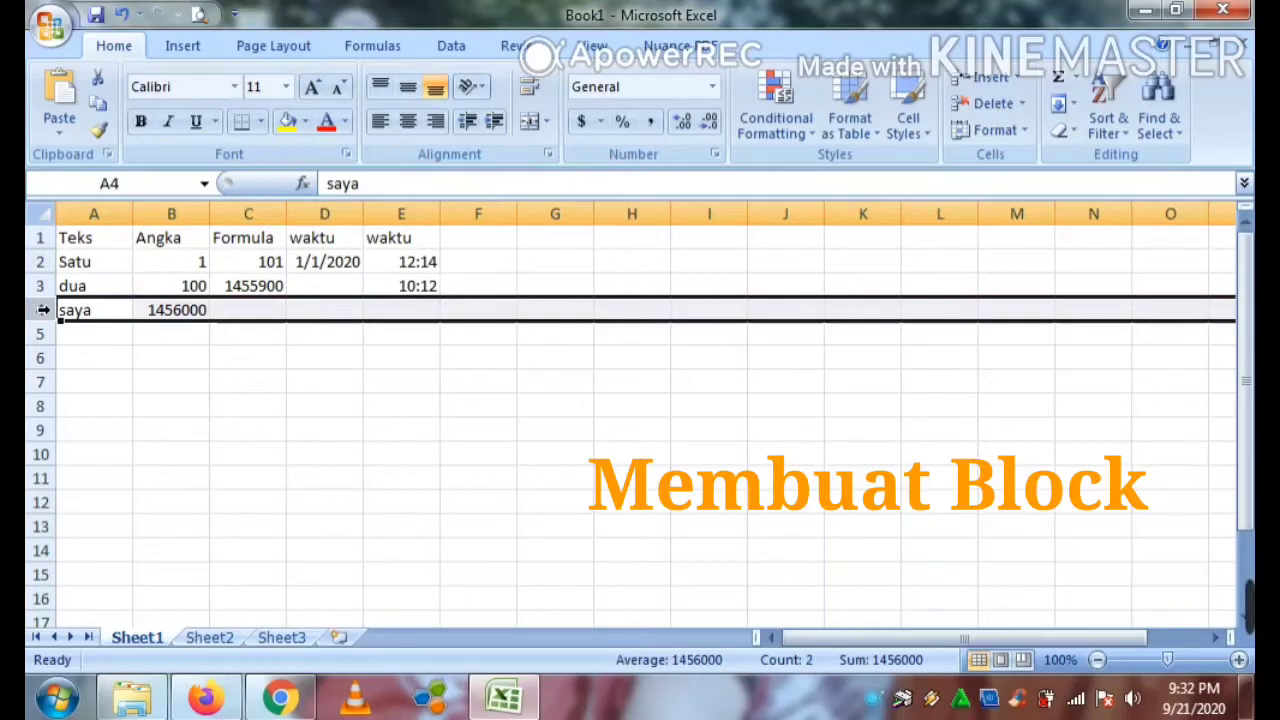
{"action": "left_click", "coordinate": [145, 261]}
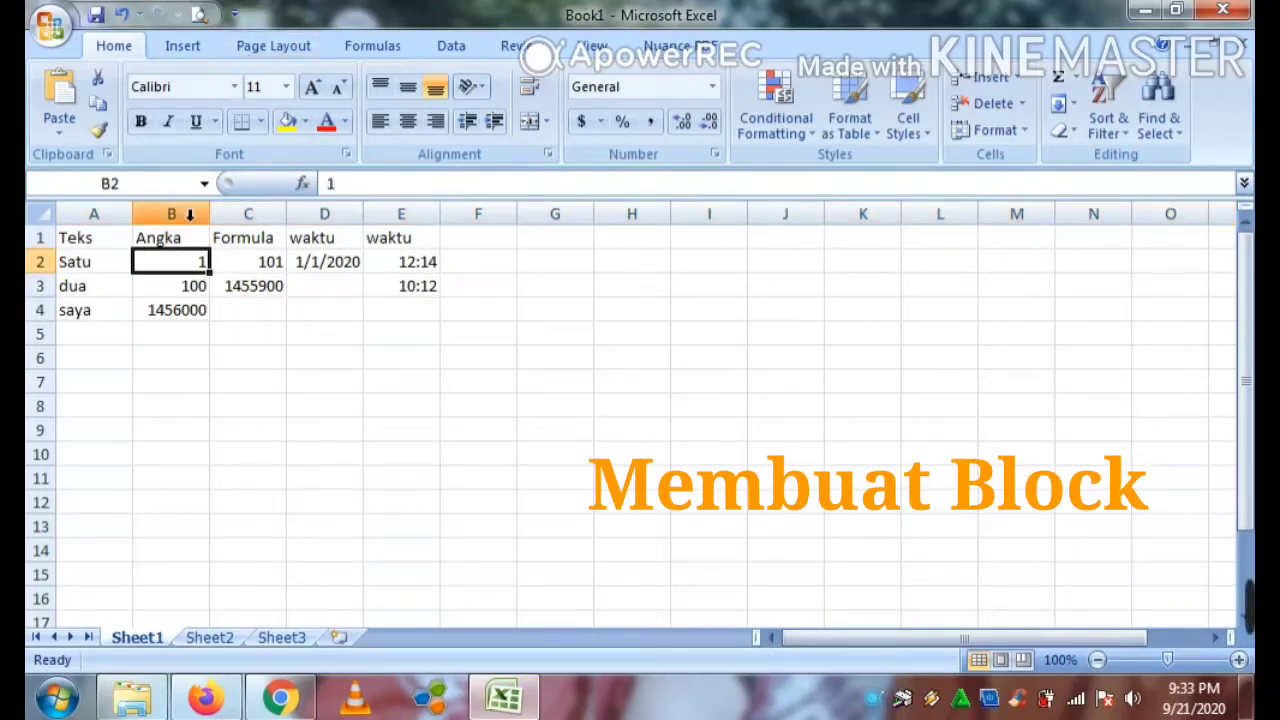
{"action": "left_click", "coordinate": [158, 237]}
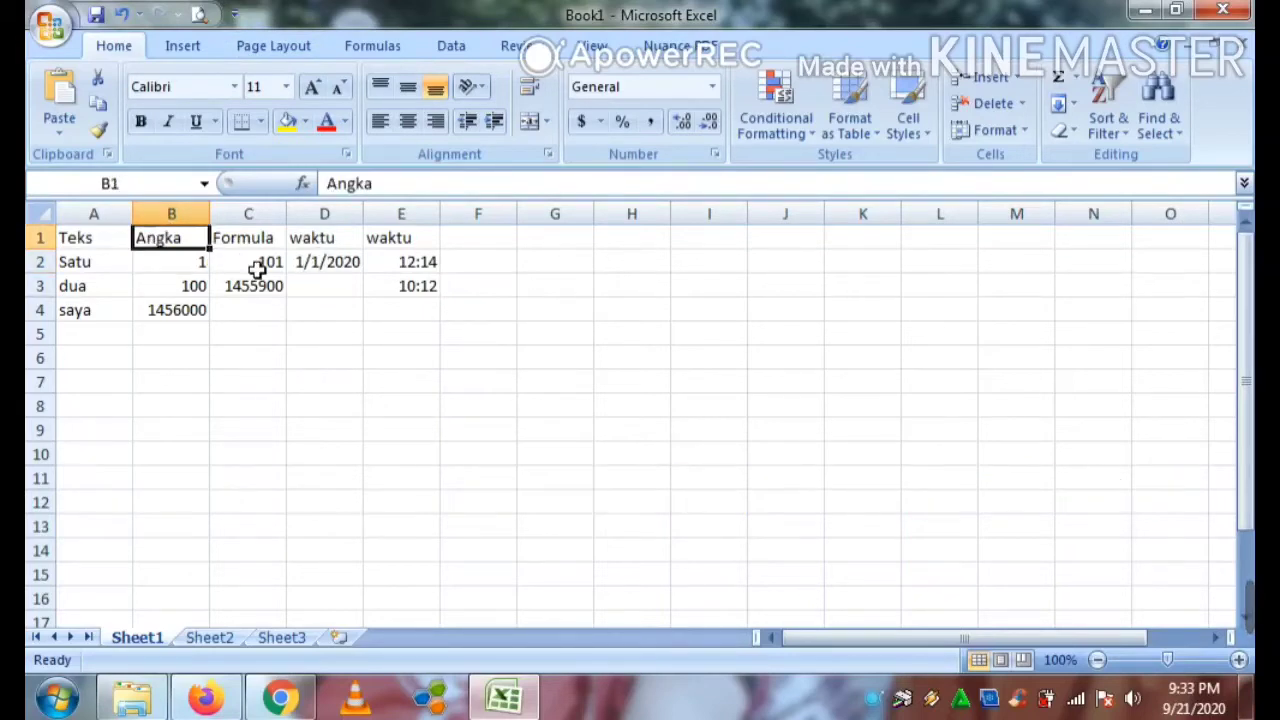
- Open the cell format settings for C3 and look through the Currency, Number and Accounting categories
{"action": "left_click", "coordinate": [257, 265]}
{"action": "left_click", "coordinate": [259, 284]}
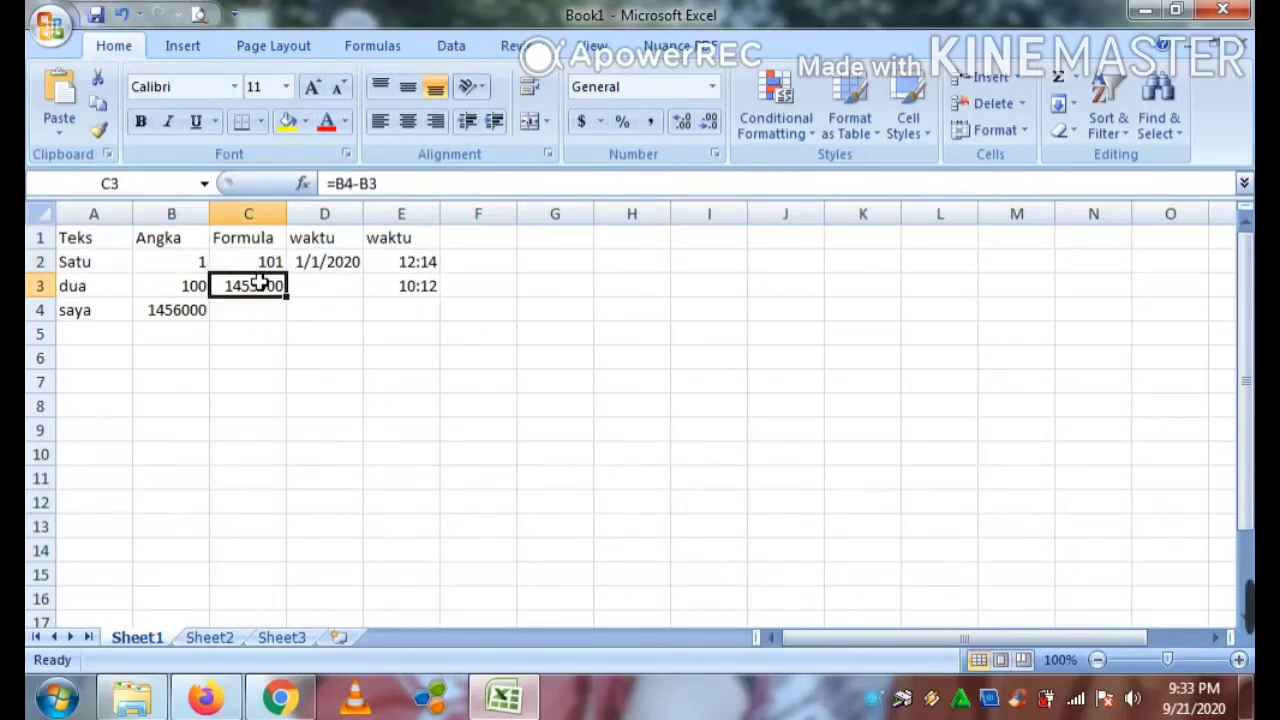
{"action": "right_click", "coordinate": [259, 284]}
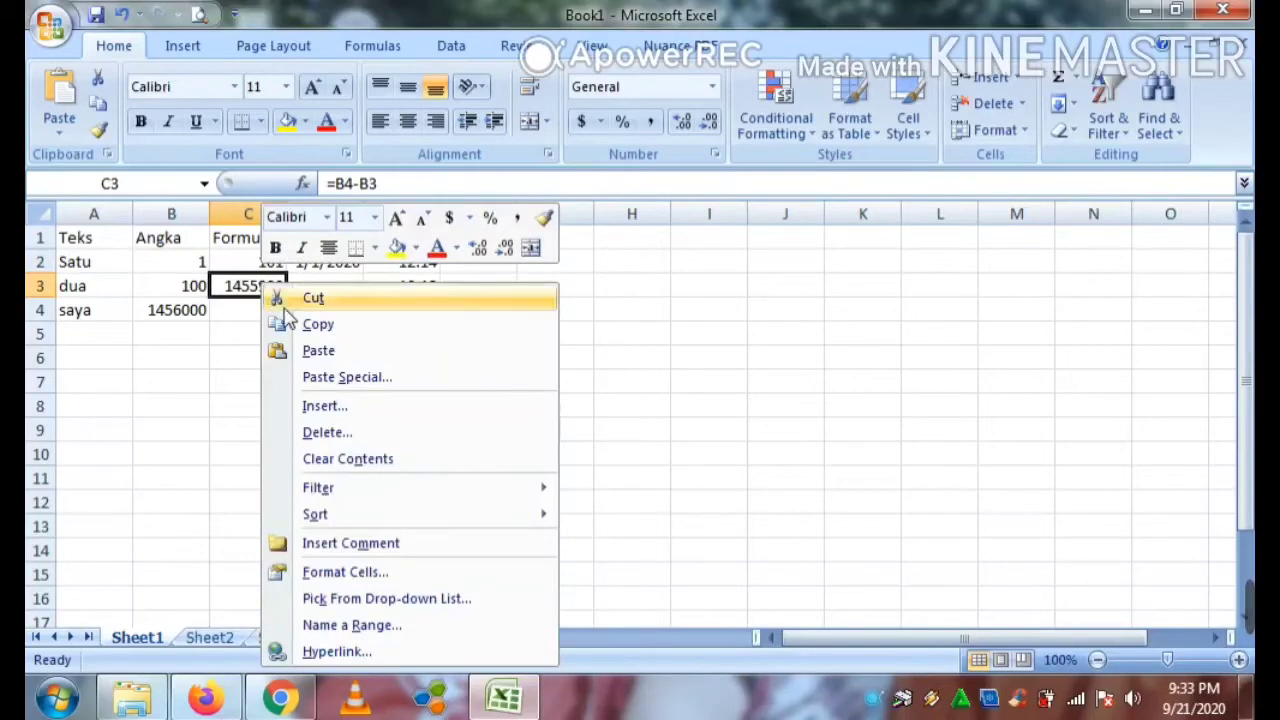
{"action": "left_click", "coordinate": [365, 573]}
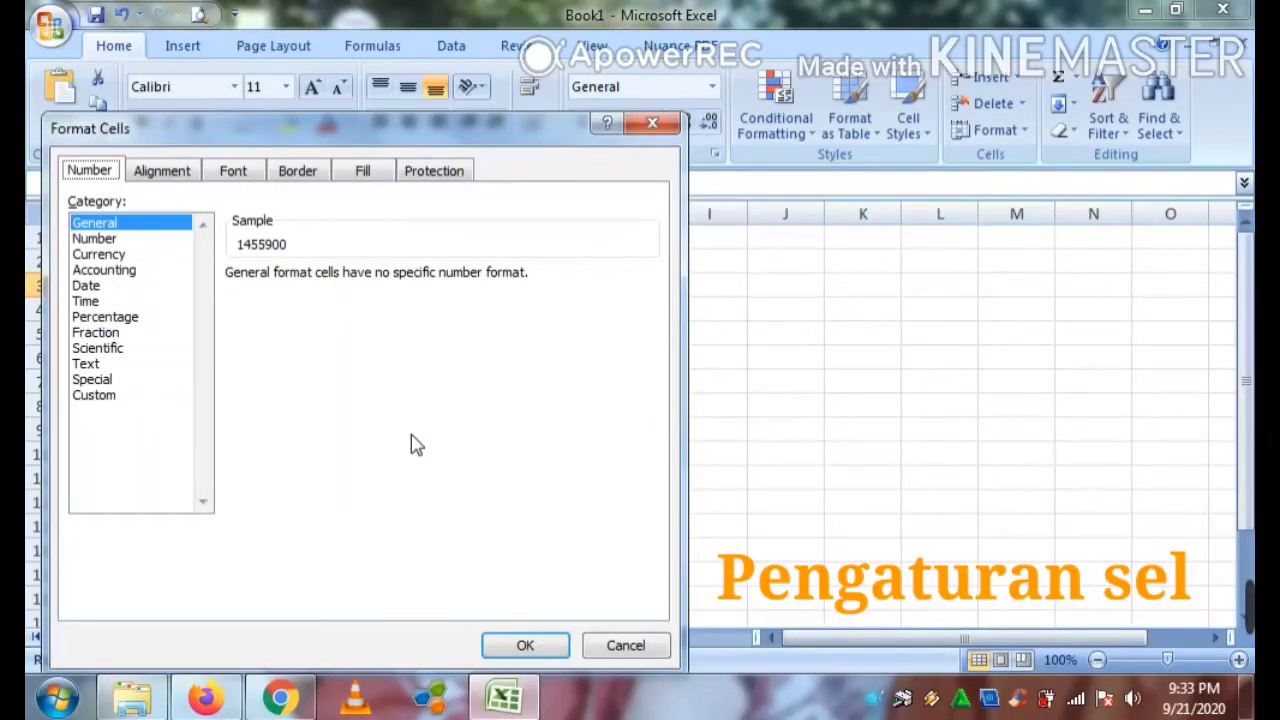
{"action": "left_click", "coordinate": [130, 252]}
{"action": "left_click", "coordinate": [127, 240]}
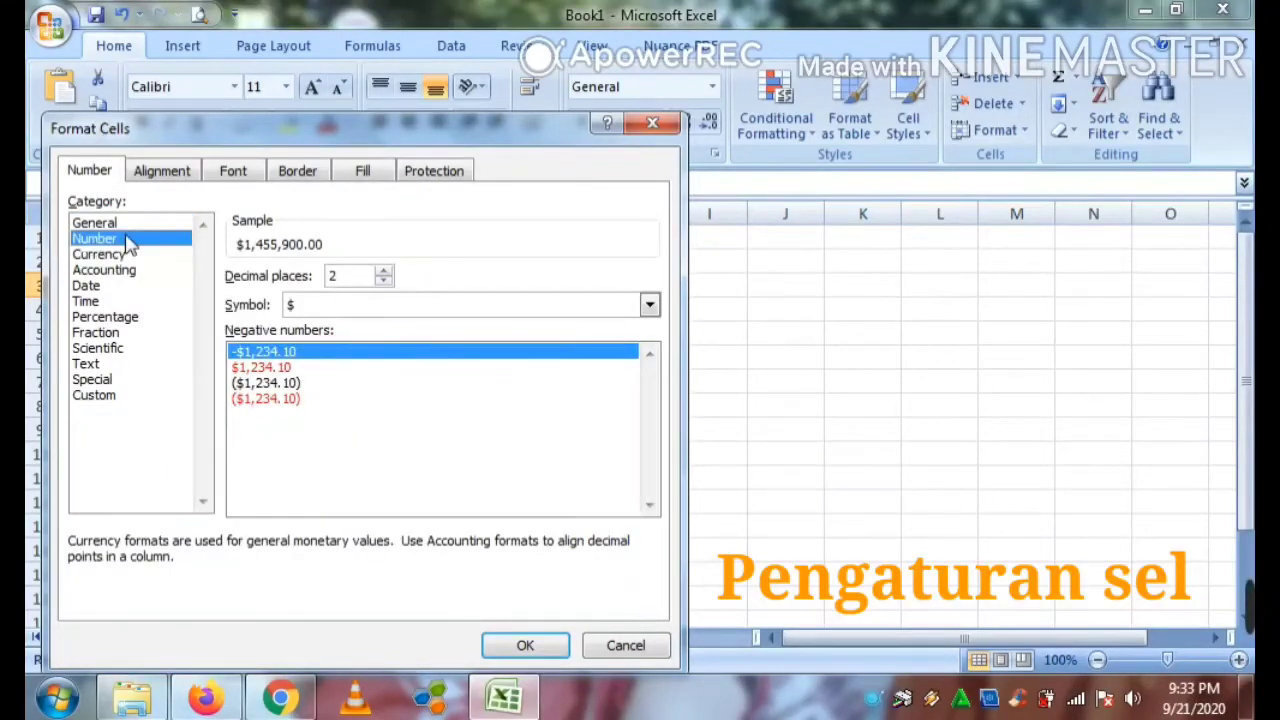
{"action": "left_click", "coordinate": [127, 257]}
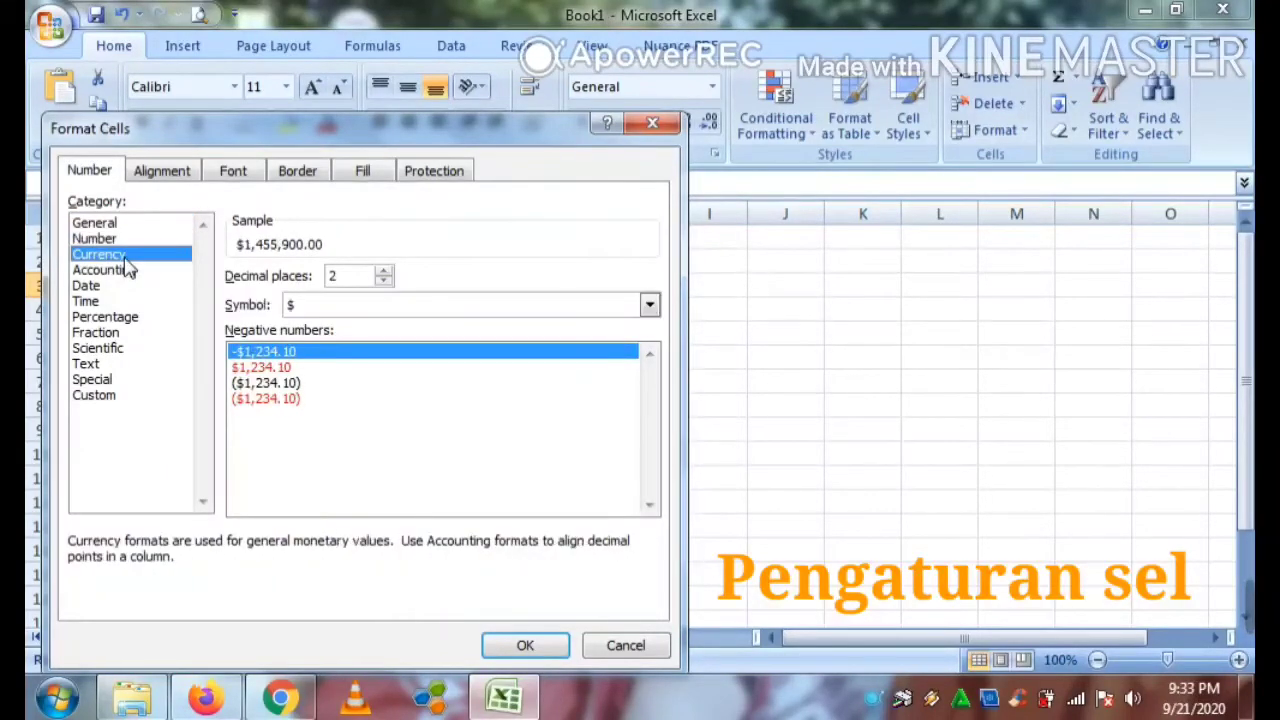
{"action": "left_click", "coordinate": [127, 271]}
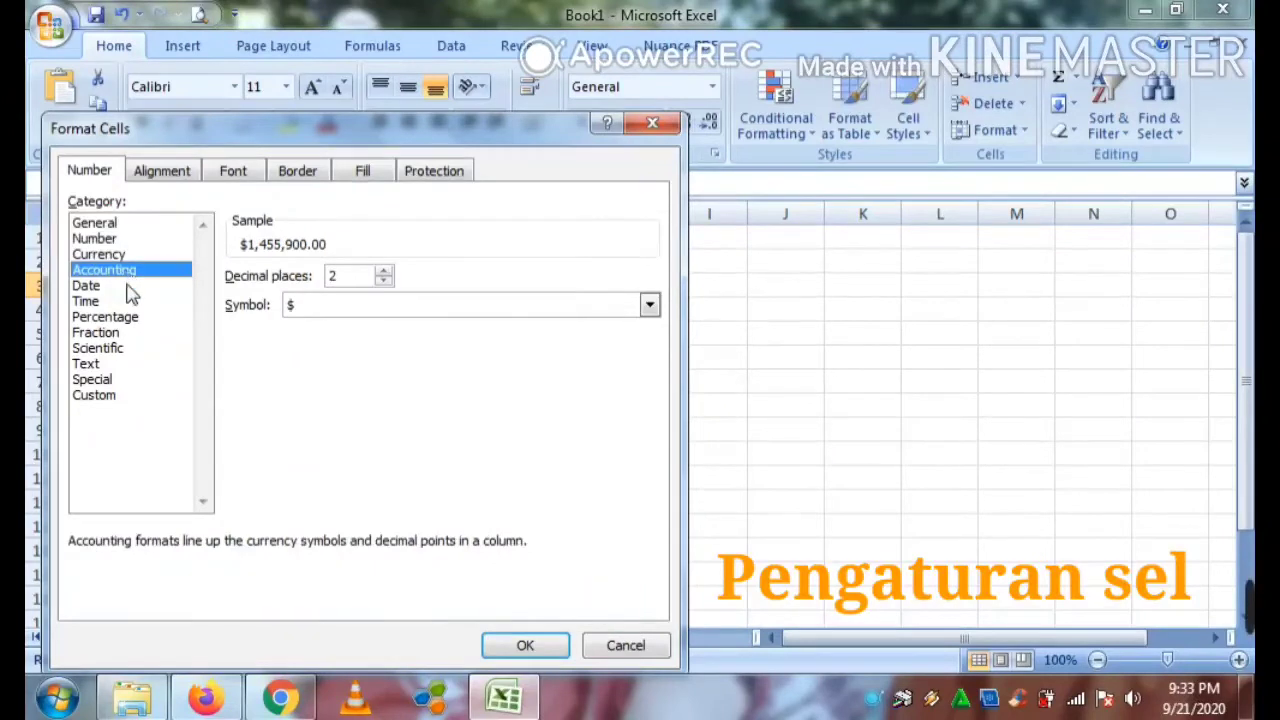
- Look through the Date, Time, Percentage, Scientific, Text and Special number categories for C3
{"action": "left_click", "coordinate": [130, 288]}
{"action": "left_click", "coordinate": [137, 303]}
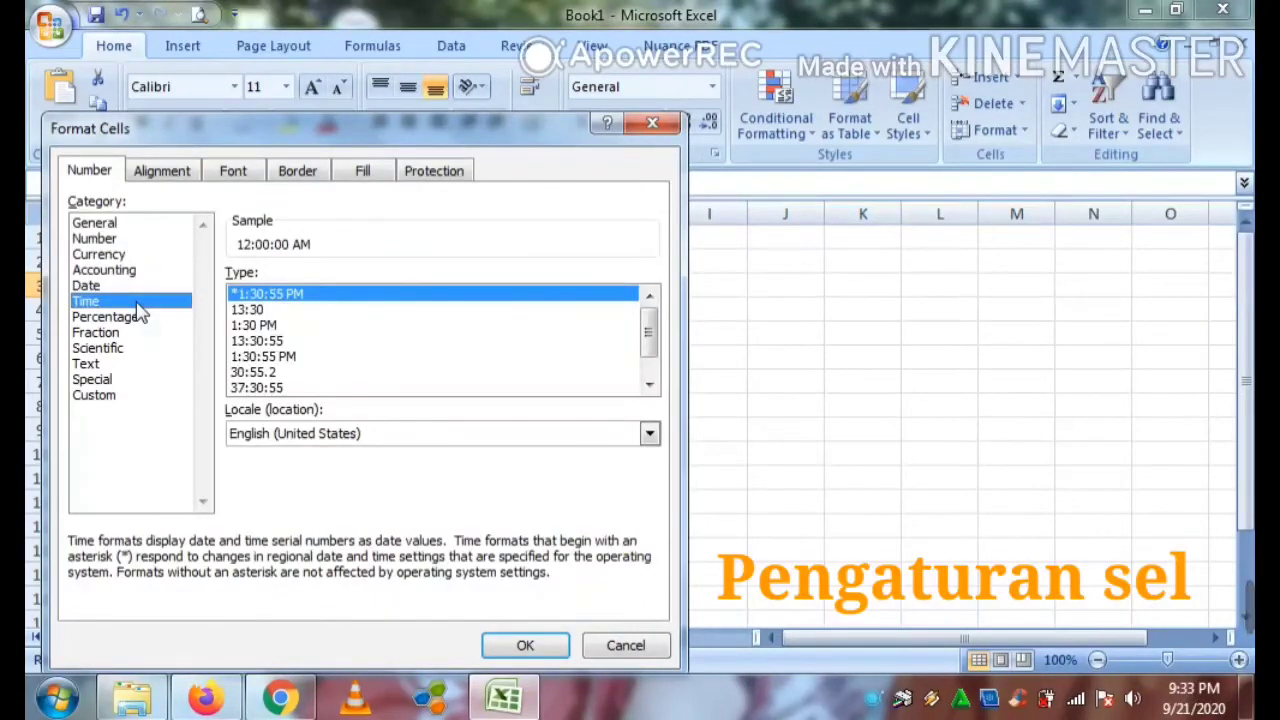
{"action": "left_click", "coordinate": [142, 318]}
{"action": "left_click", "coordinate": [142, 348]}
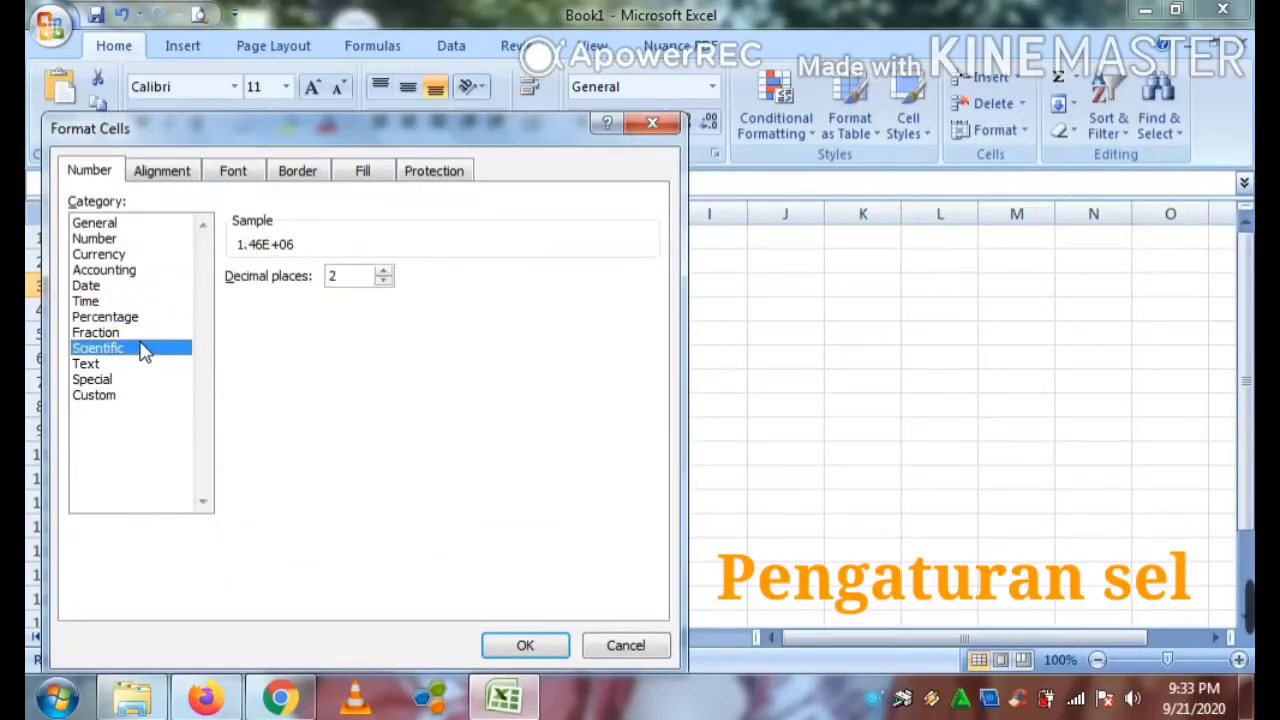
{"action": "left_click", "coordinate": [143, 365]}
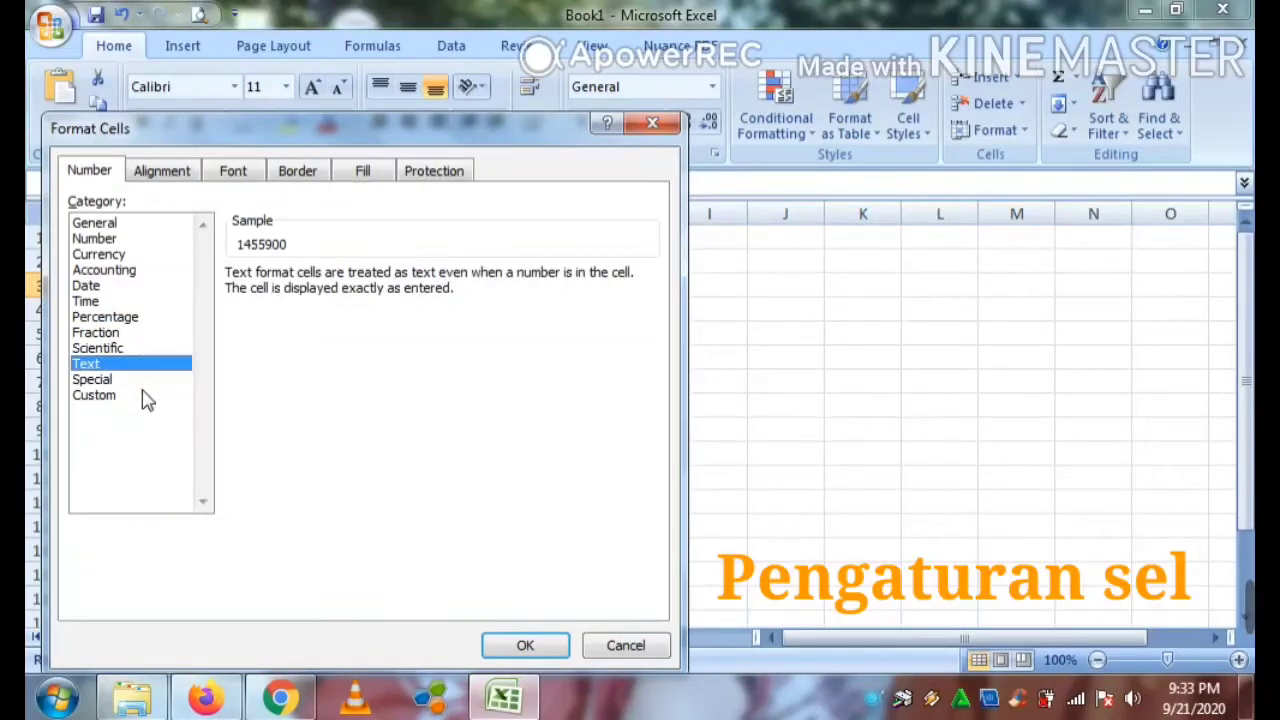
{"action": "left_click", "coordinate": [145, 382]}
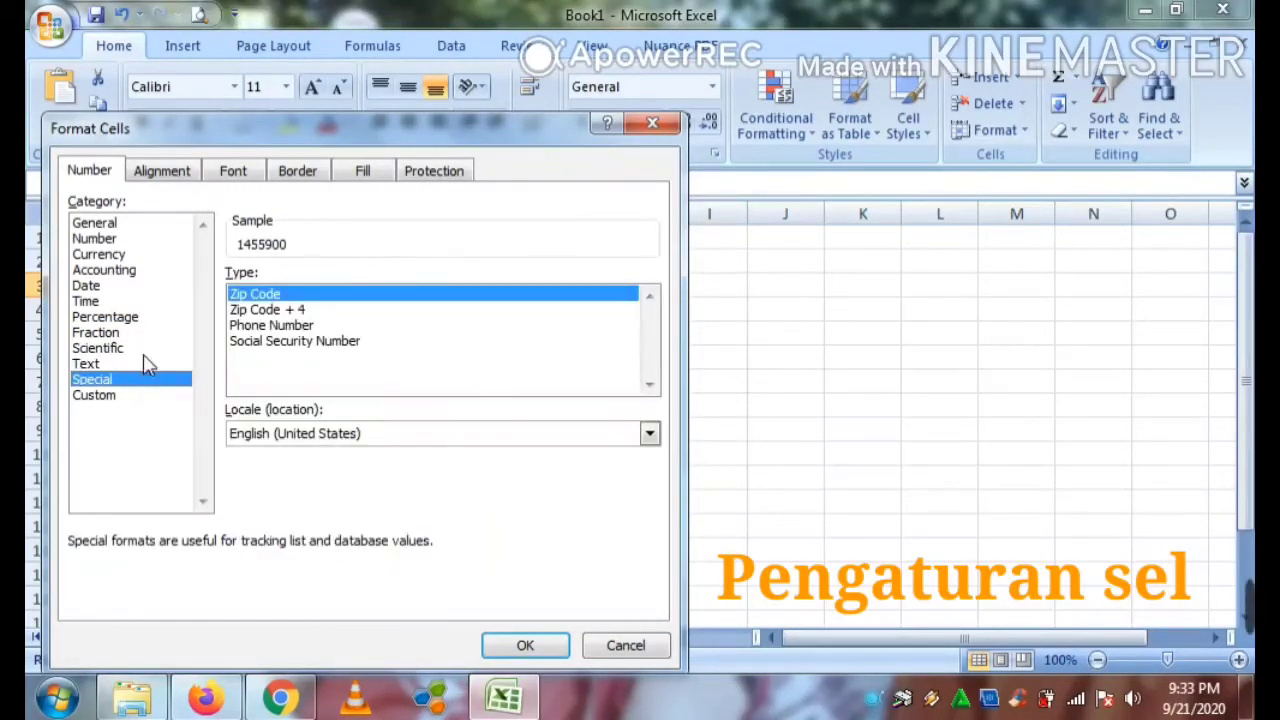
{"action": "left_click", "coordinate": [130, 364]}
{"action": "left_click", "coordinate": [152, 306]}
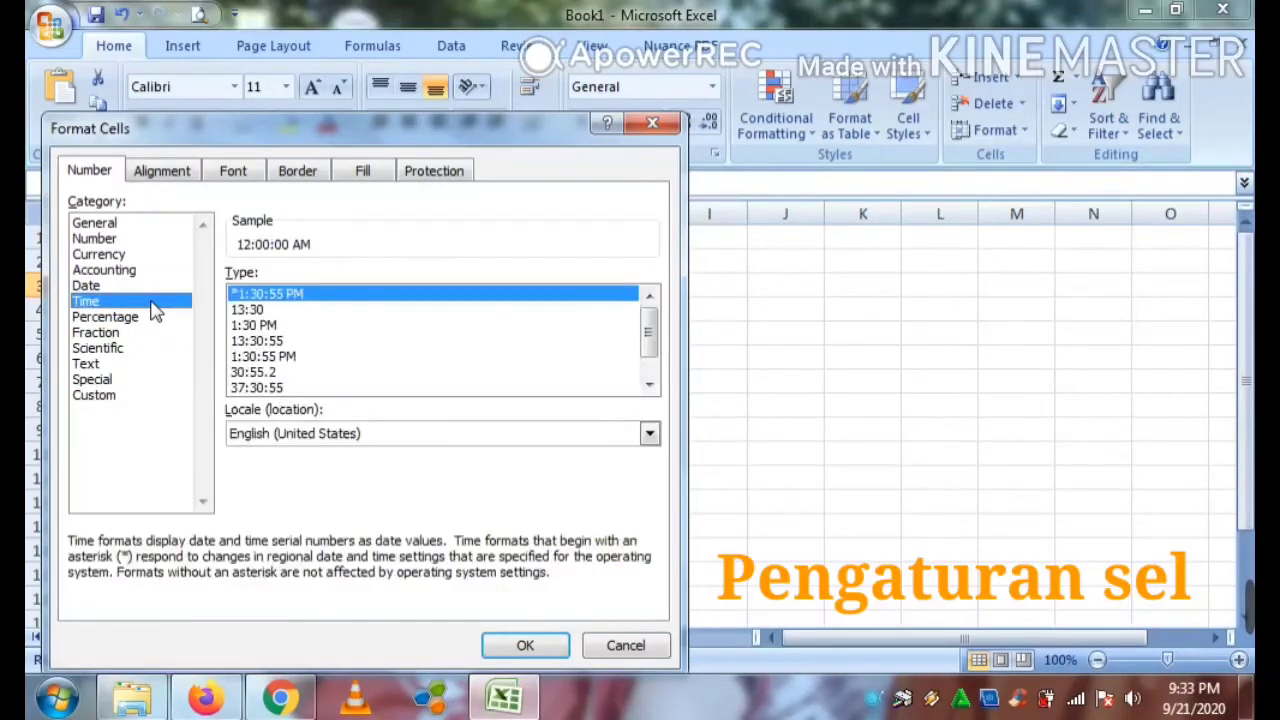
- View the alignment options and the font options in C3's cell format settings
{"action": "left_click", "coordinate": [177, 171]}
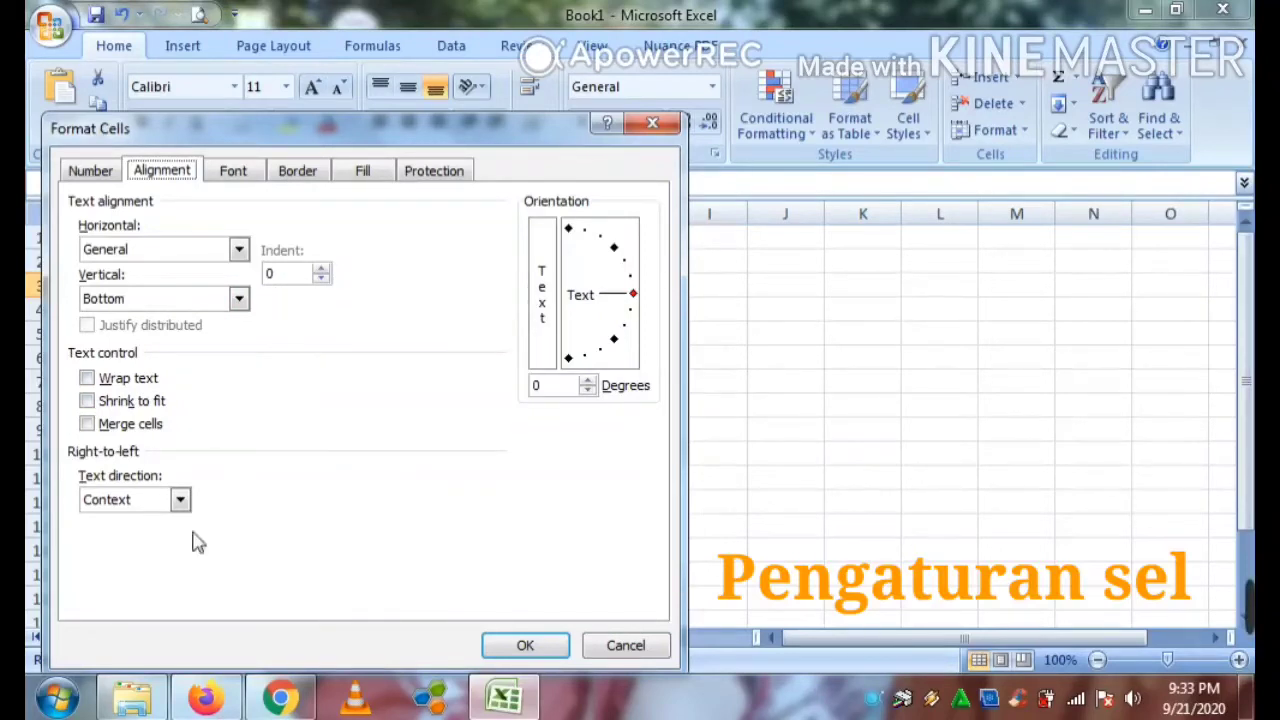
{"action": "left_click", "coordinate": [233, 170]}
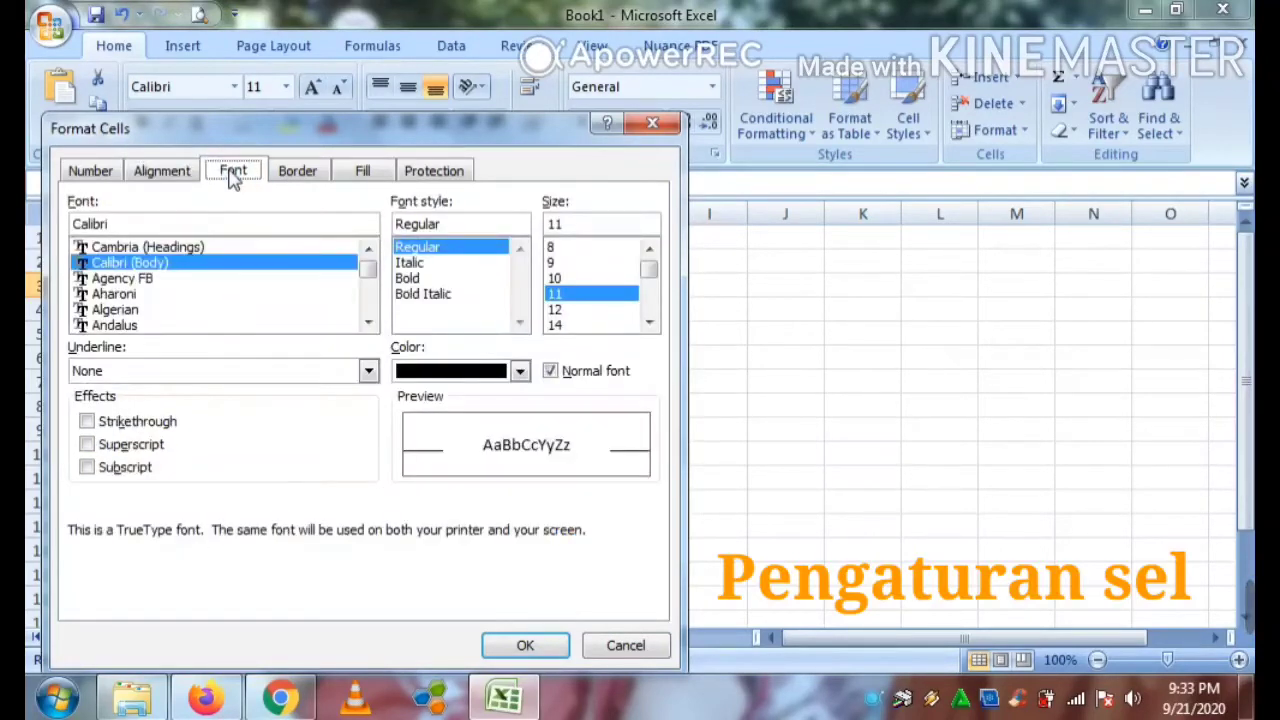
{"action": "mouse_move", "coordinate": [368, 268]}
{"action": "left_mouse_down"}
{"action": "mouse_move", "coordinate": [367, 289]}
{"action": "mouse_move", "coordinate": [367, 258]}
{"action": "left_mouse_up"}
- Try an outline border for C3 and try out several heavier line styles, including thick solid and dashed
{"action": "left_click", "coordinate": [297, 170]}
{"action": "left_click", "coordinate": [381, 245]}
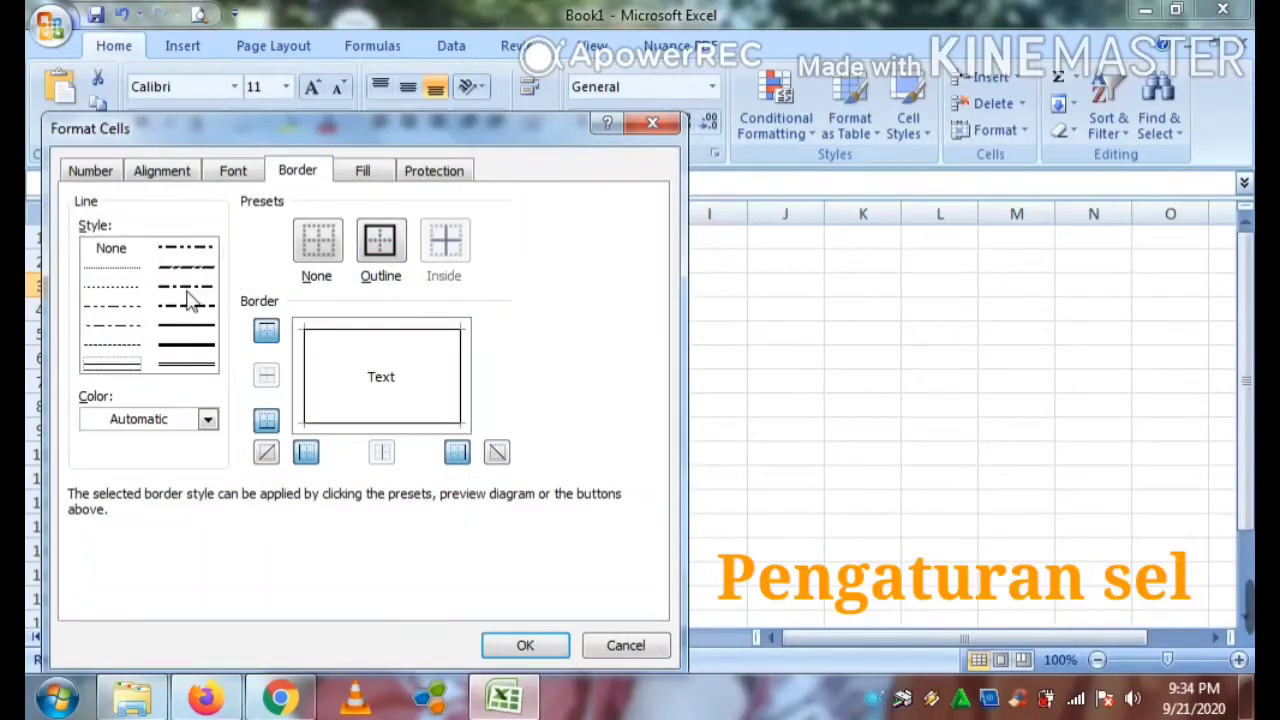
{"action": "left_click", "coordinate": [204, 347]}
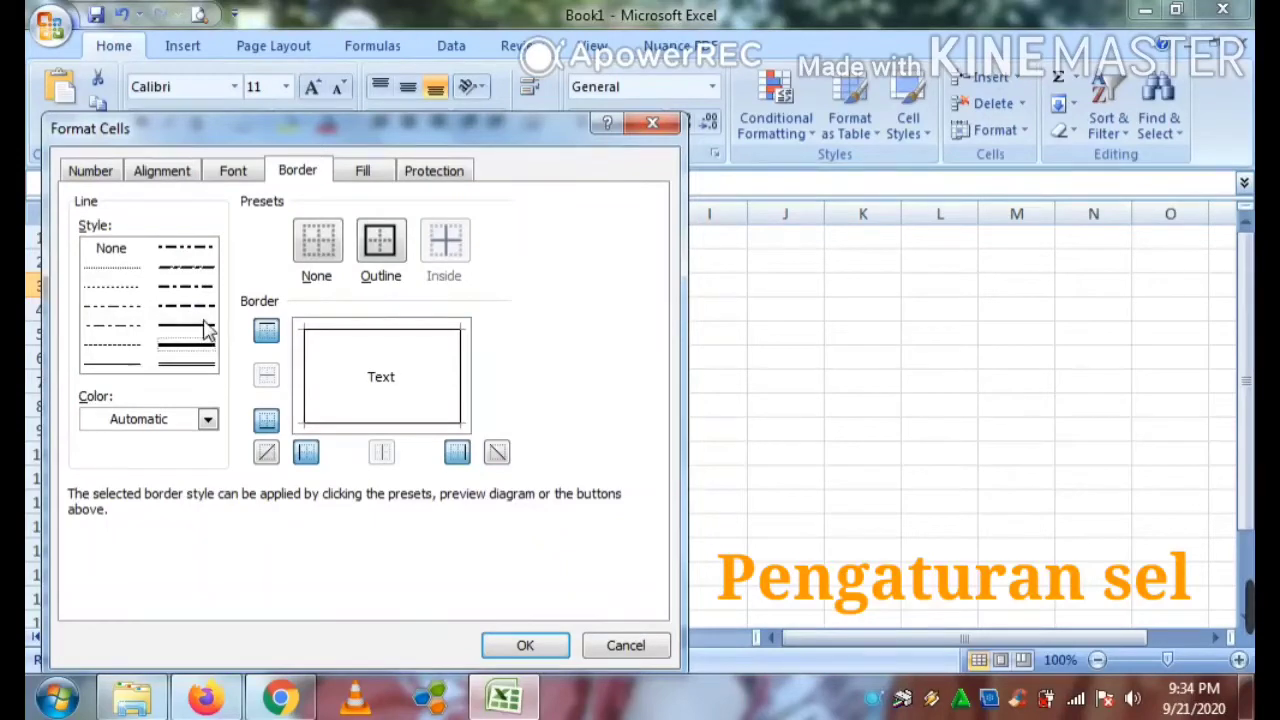
{"action": "left_click", "coordinate": [203, 324]}
{"action": "left_click", "coordinate": [203, 306]}
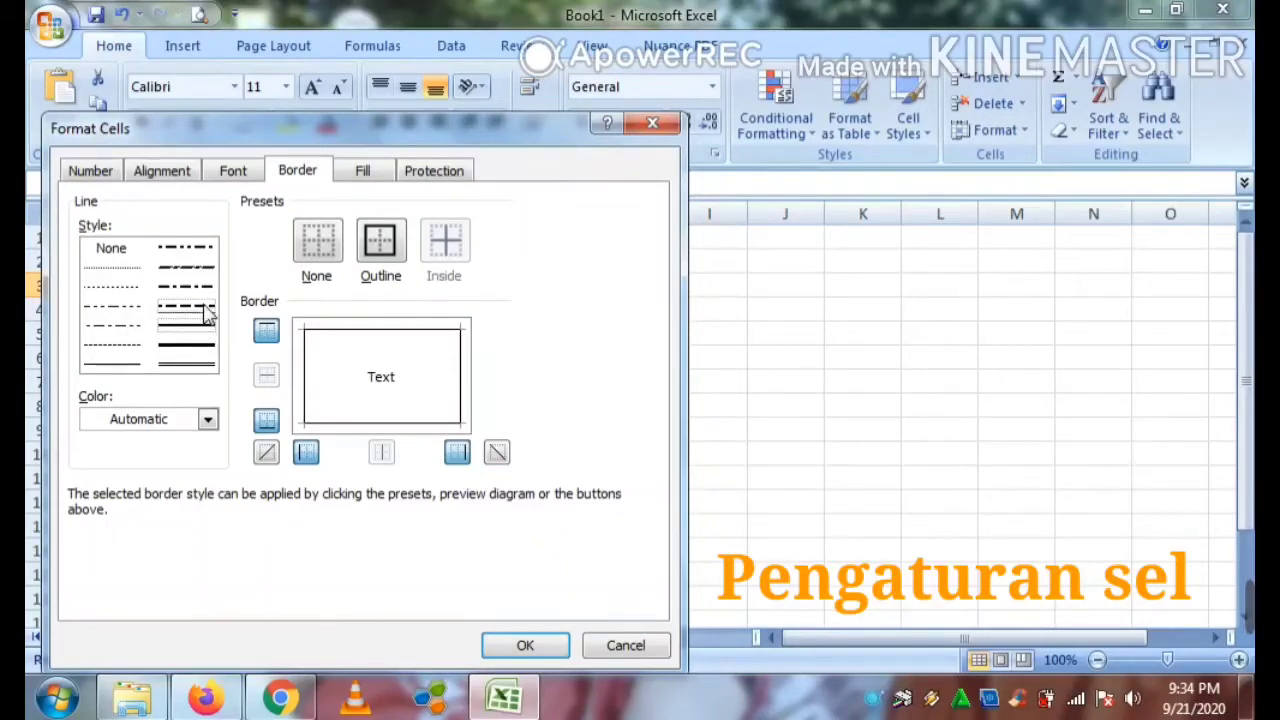
- View the fill and protection options for C3, and close the cell format settings without applying anything
{"action": "left_click", "coordinate": [364, 172]}
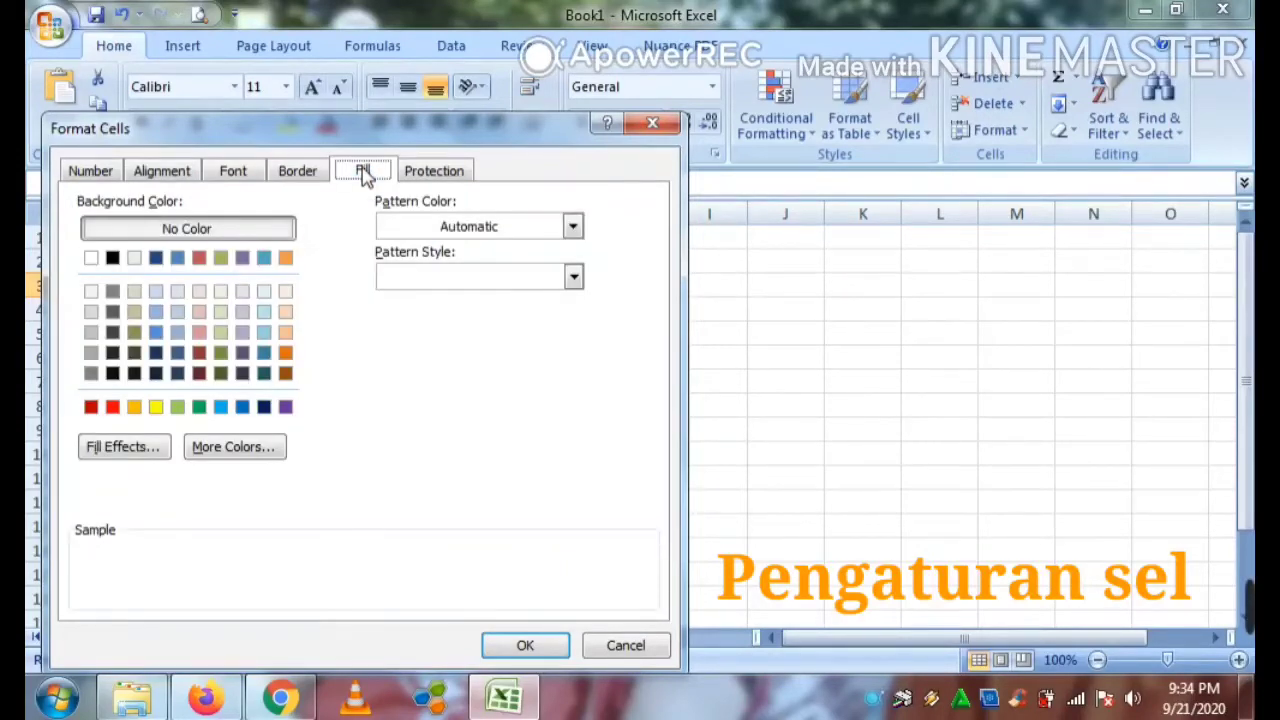
{"action": "left_click", "coordinate": [421, 172]}
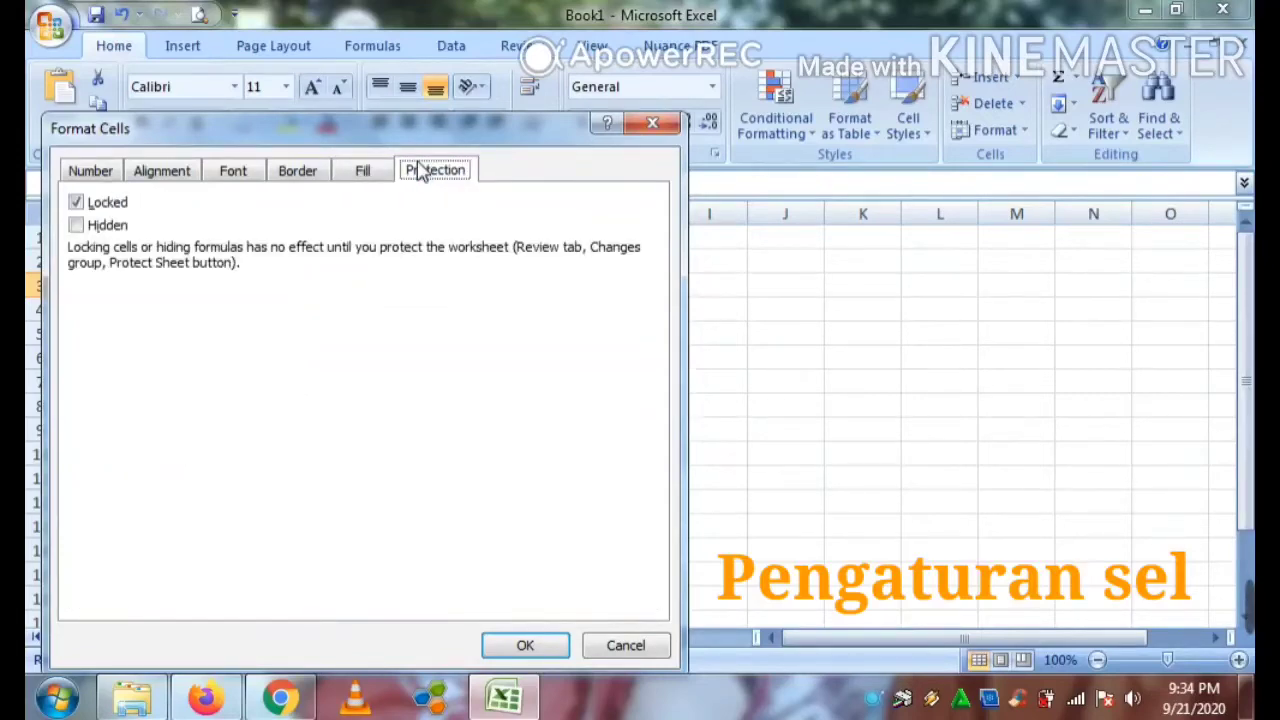
{"action": "left_click", "coordinate": [653, 124]}
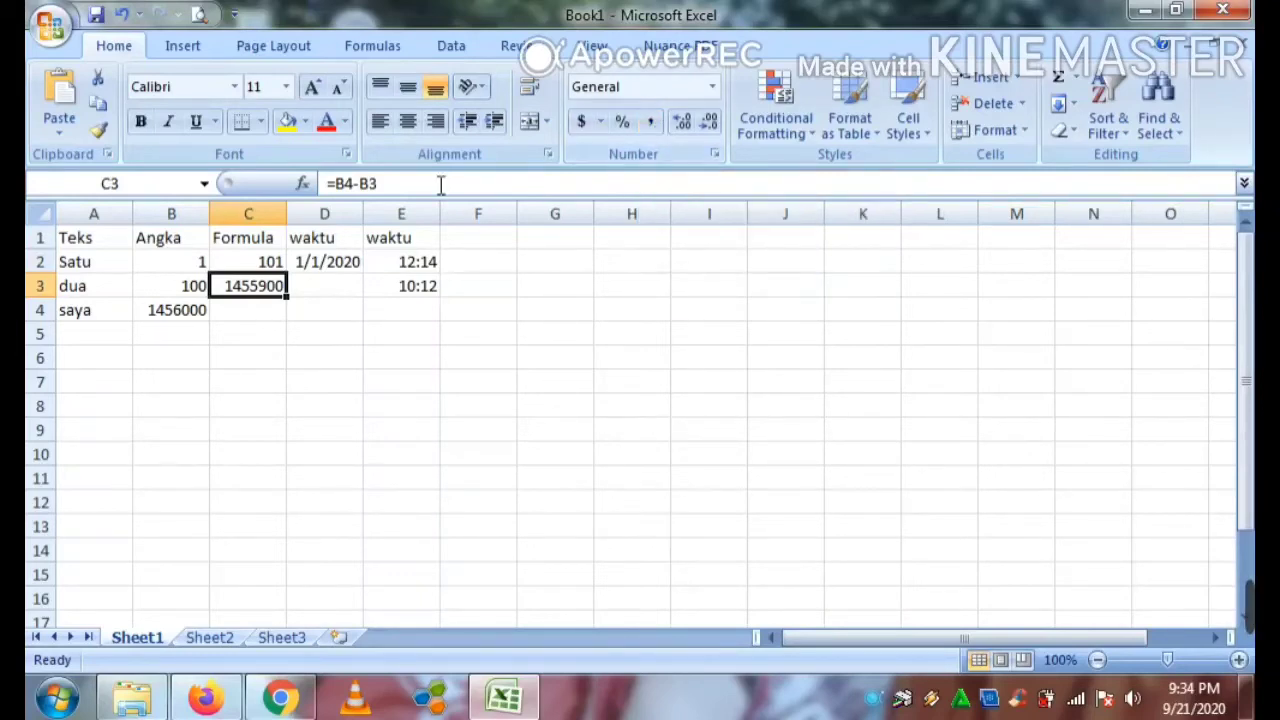
- Widen column C to roughly twice its width and make row 1 about two and a half times as tall
{"action": "left_click", "coordinate": [249, 240]}
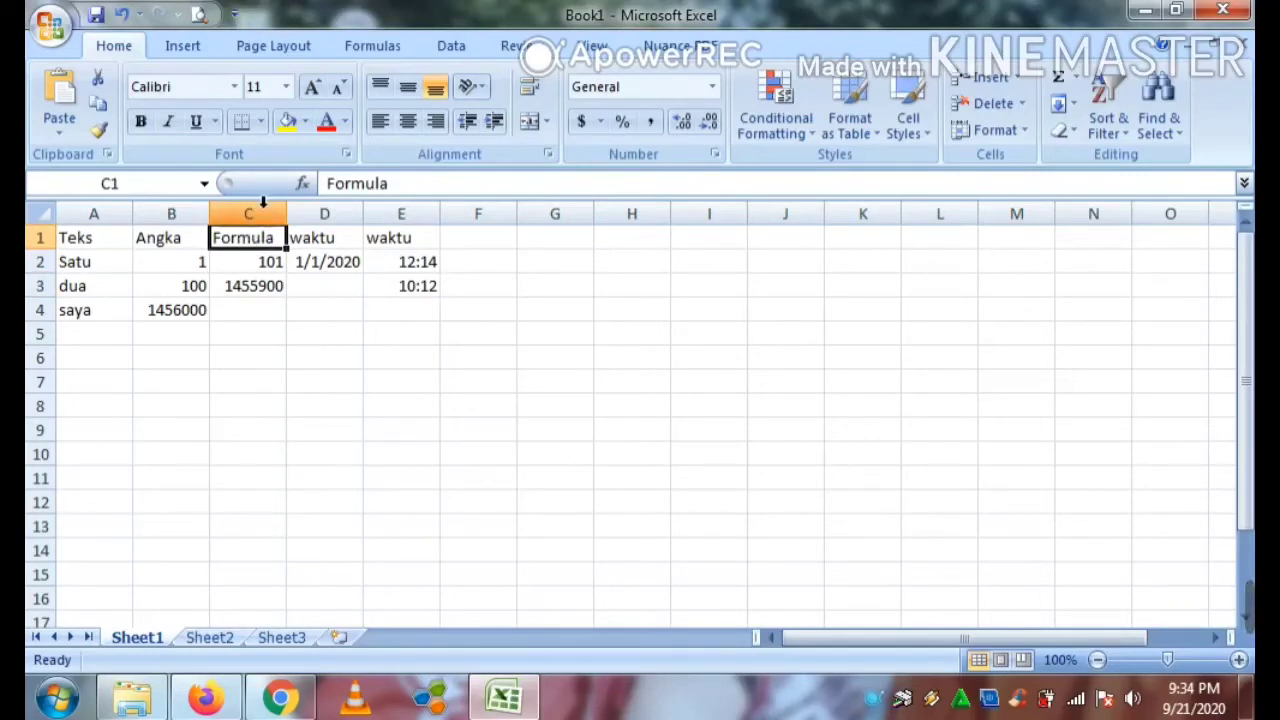
{"action": "left_click_drag", "start_coordinate": [286, 214], "coordinate": [385, 228]}
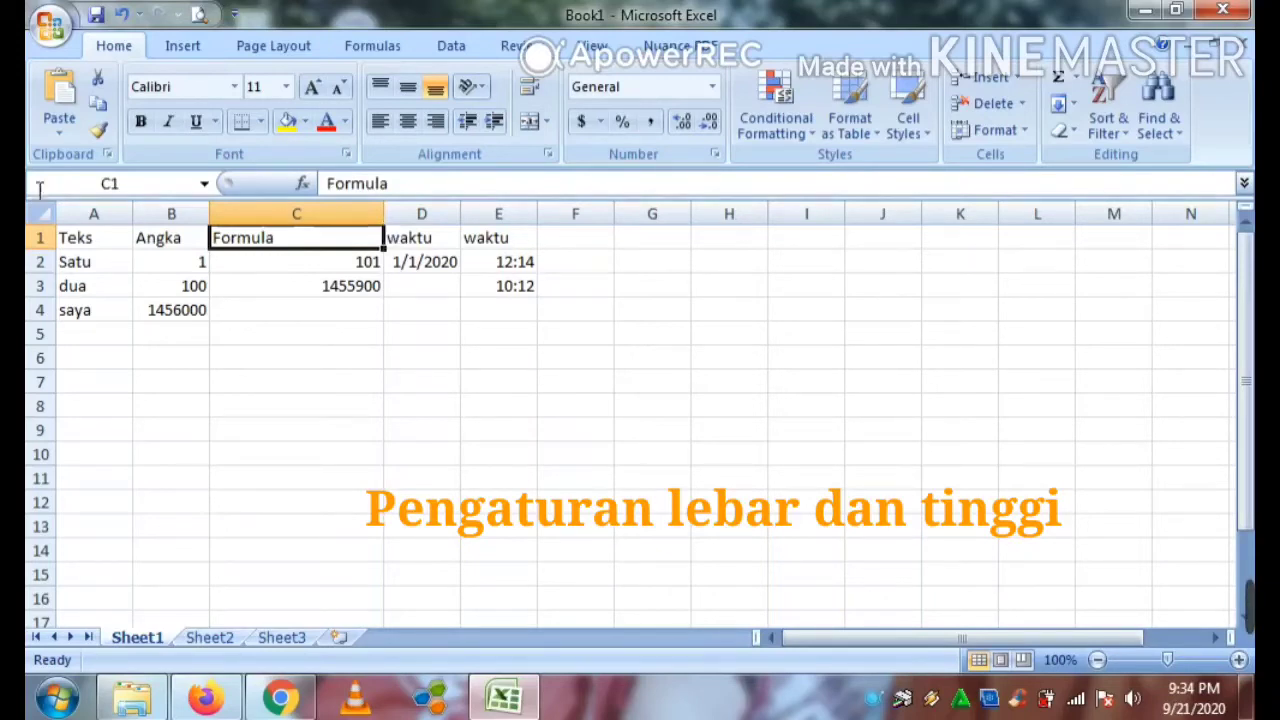
{"action": "left_click_drag", "start_coordinate": [40, 250], "coordinate": [48, 291]}
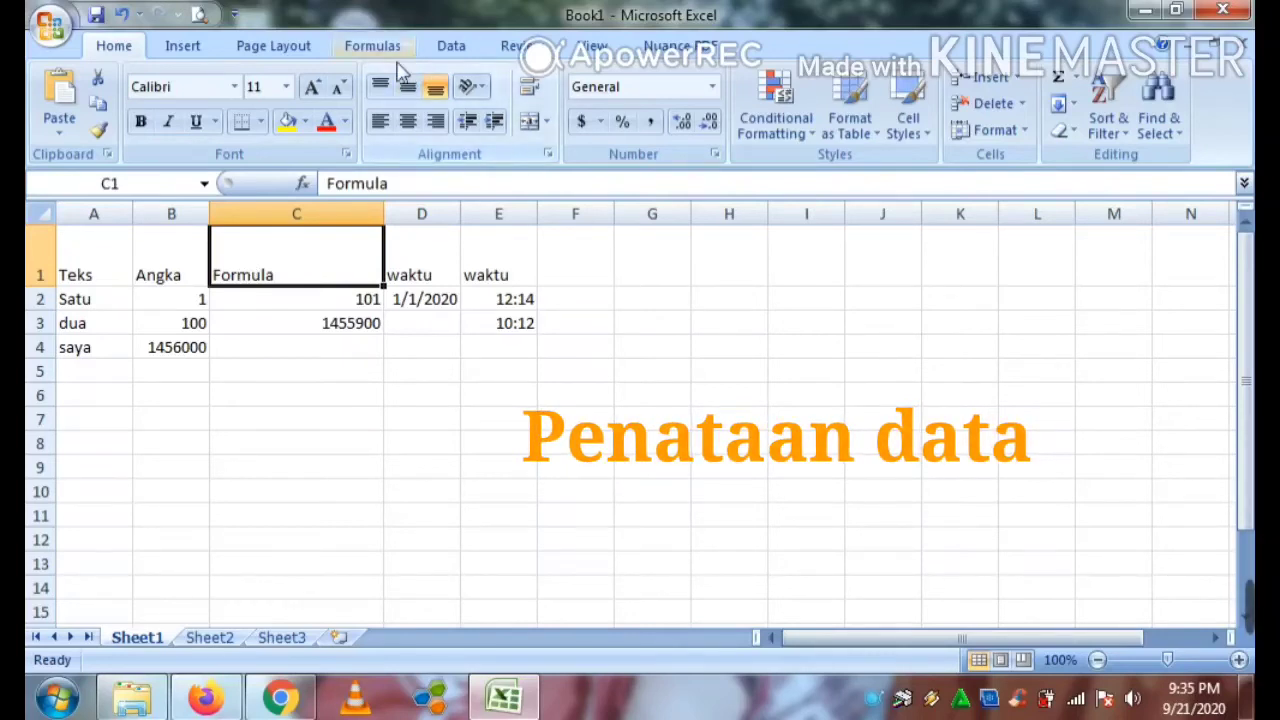
- Try the middle, top and bottom vertical alignments on the Formula heading in C1, and return it to middle
{"action": "left_click", "coordinate": [408, 89]}
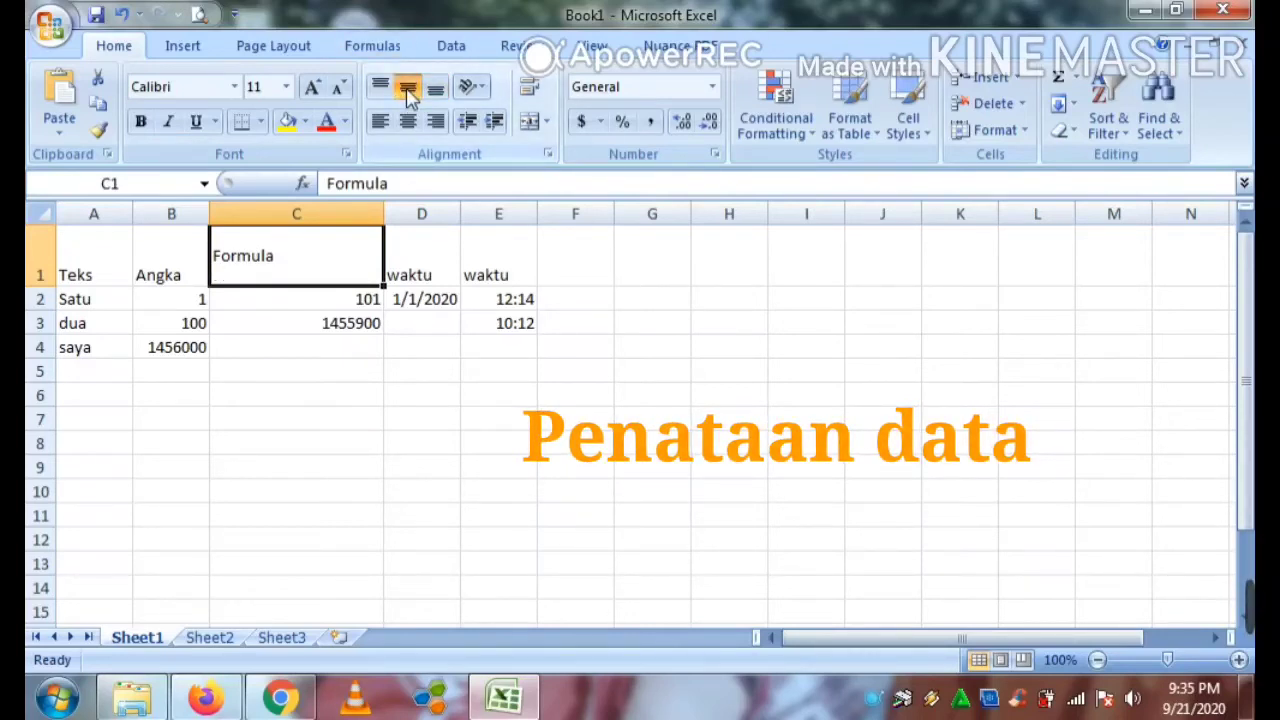
{"action": "left_click", "coordinate": [384, 88]}
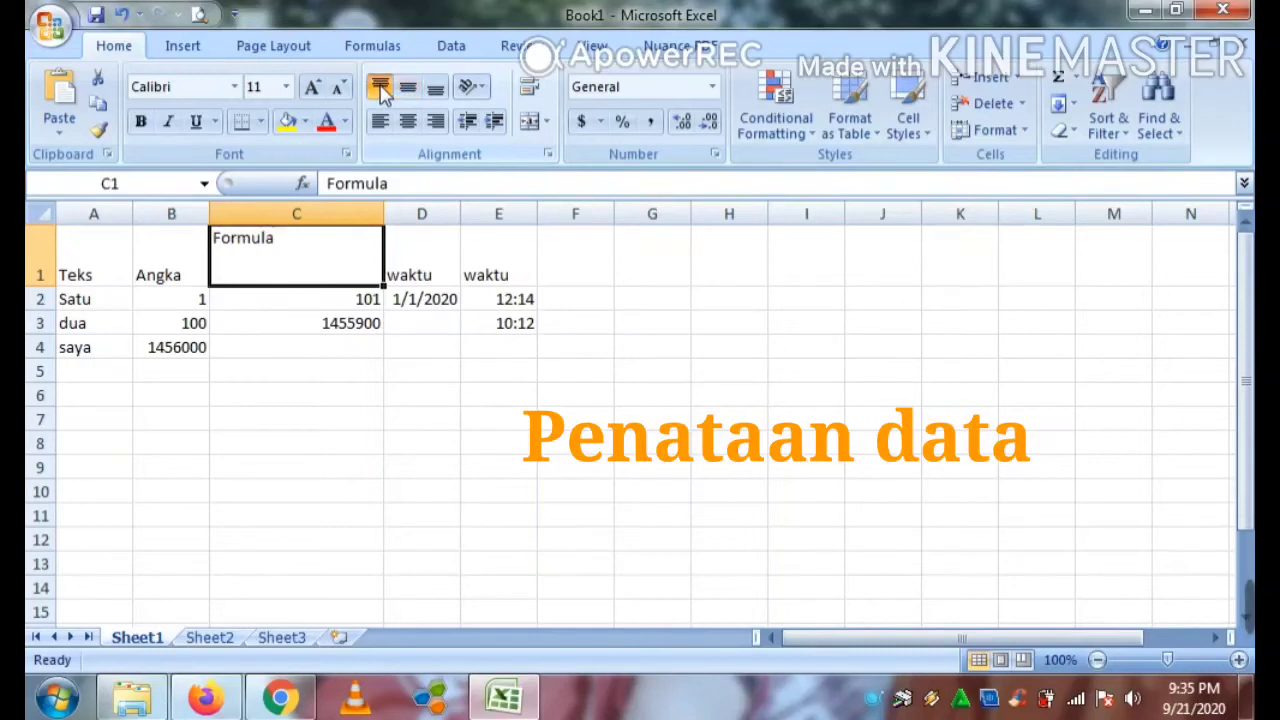
{"action": "left_click", "coordinate": [437, 88]}
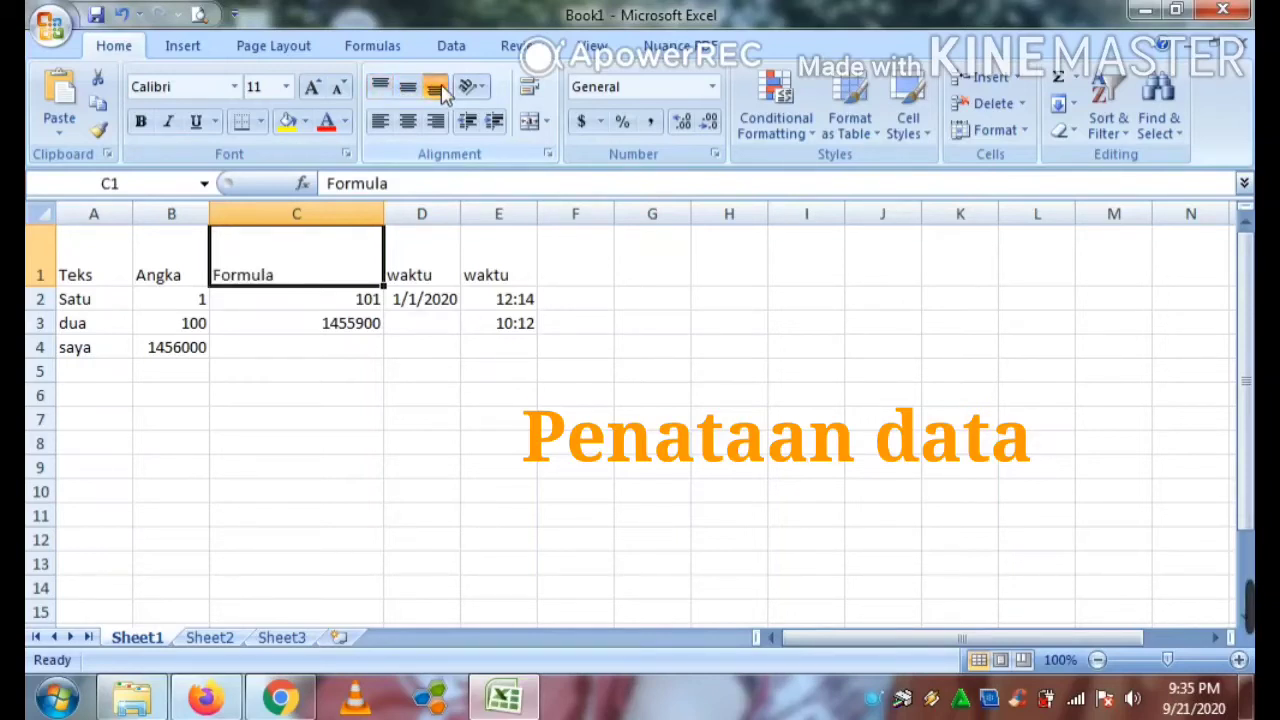
{"action": "left_click", "coordinate": [408, 89]}
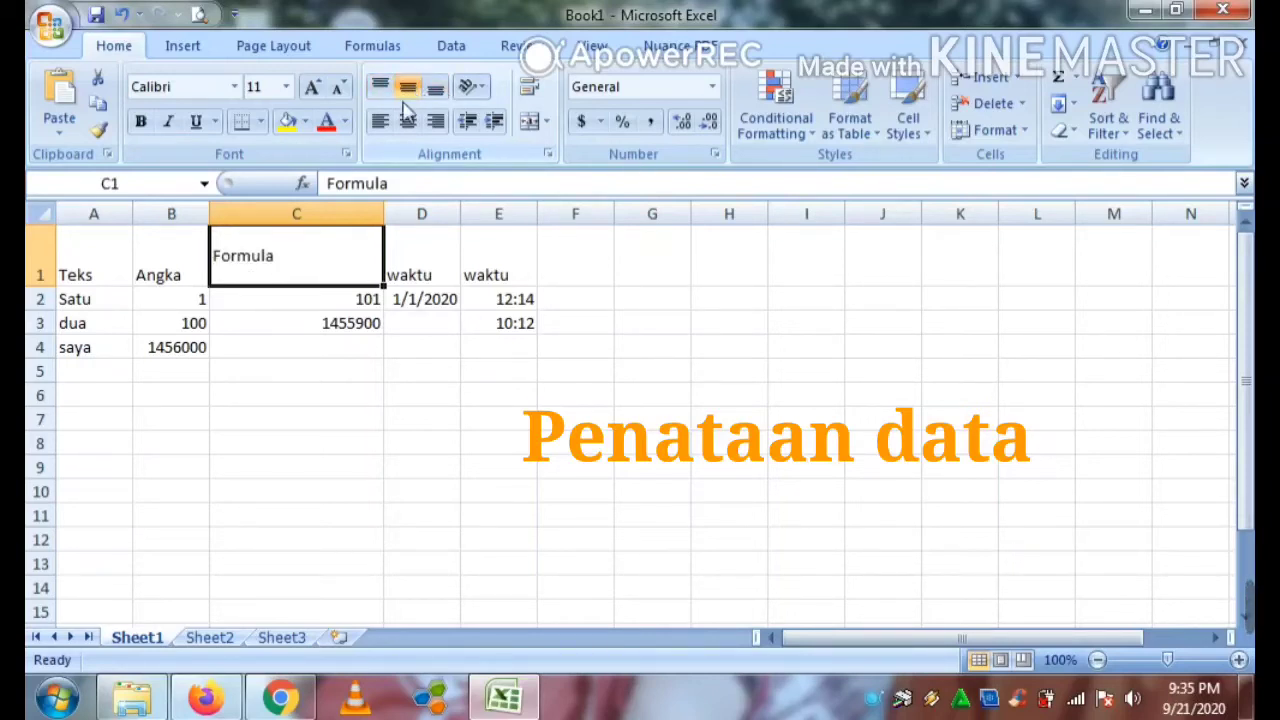
- Try the left, centre and right horizontal alignments on the Formula heading in C1
{"action": "left_click", "coordinate": [391, 130]}
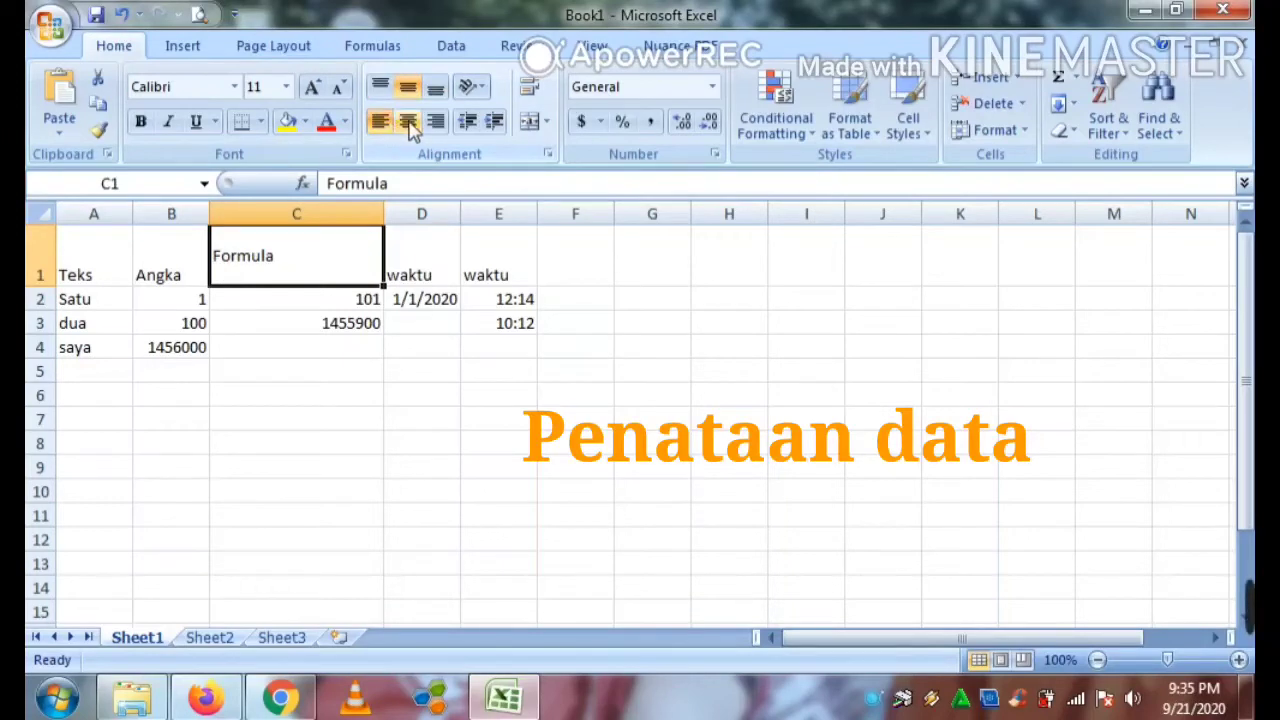
{"action": "left_click", "coordinate": [412, 128]}
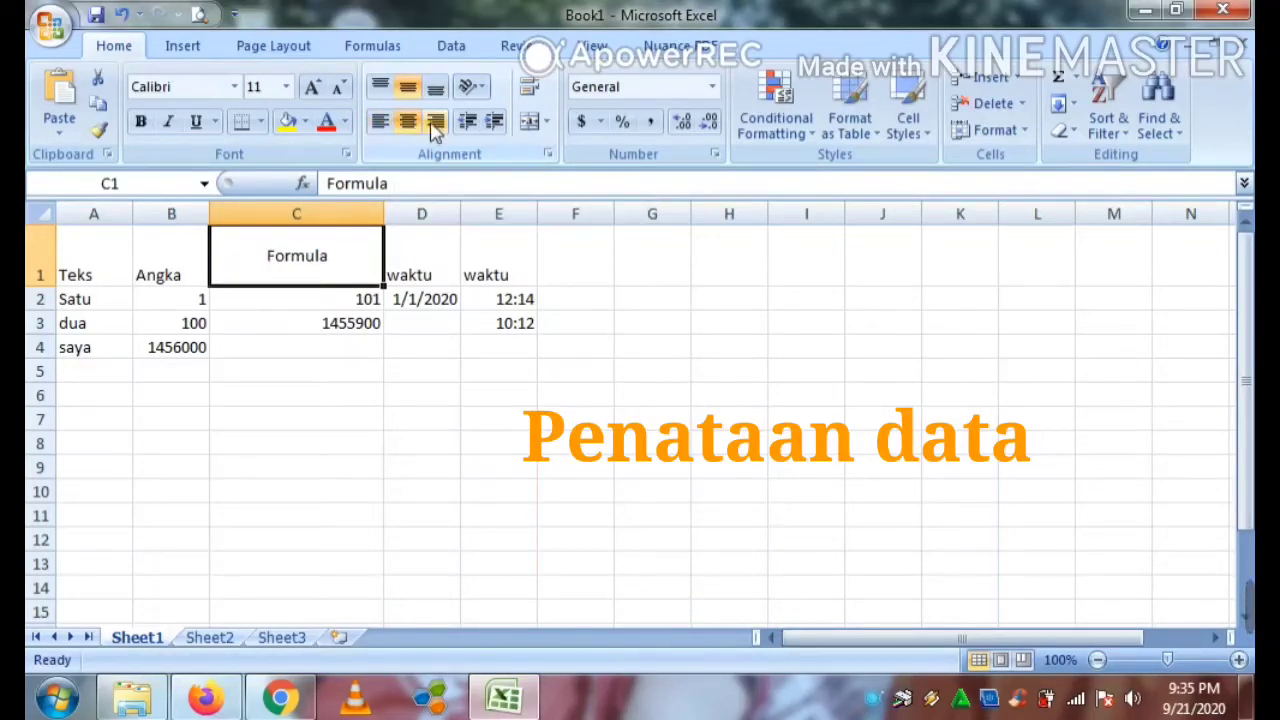
{"action": "left_click", "coordinate": [435, 130]}
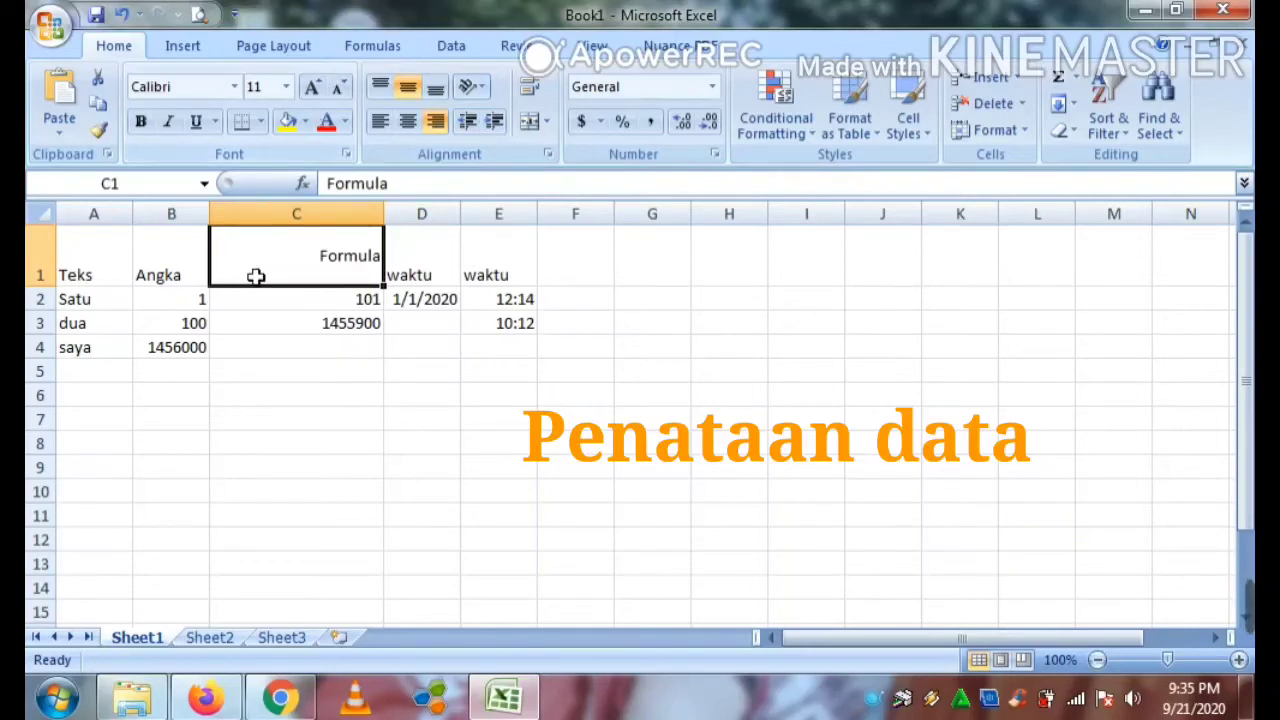
- Align the Formula heading in C1 to the left and turn off its middle alignment, finishing on cell E2
{"action": "left_click", "coordinate": [252, 323]}
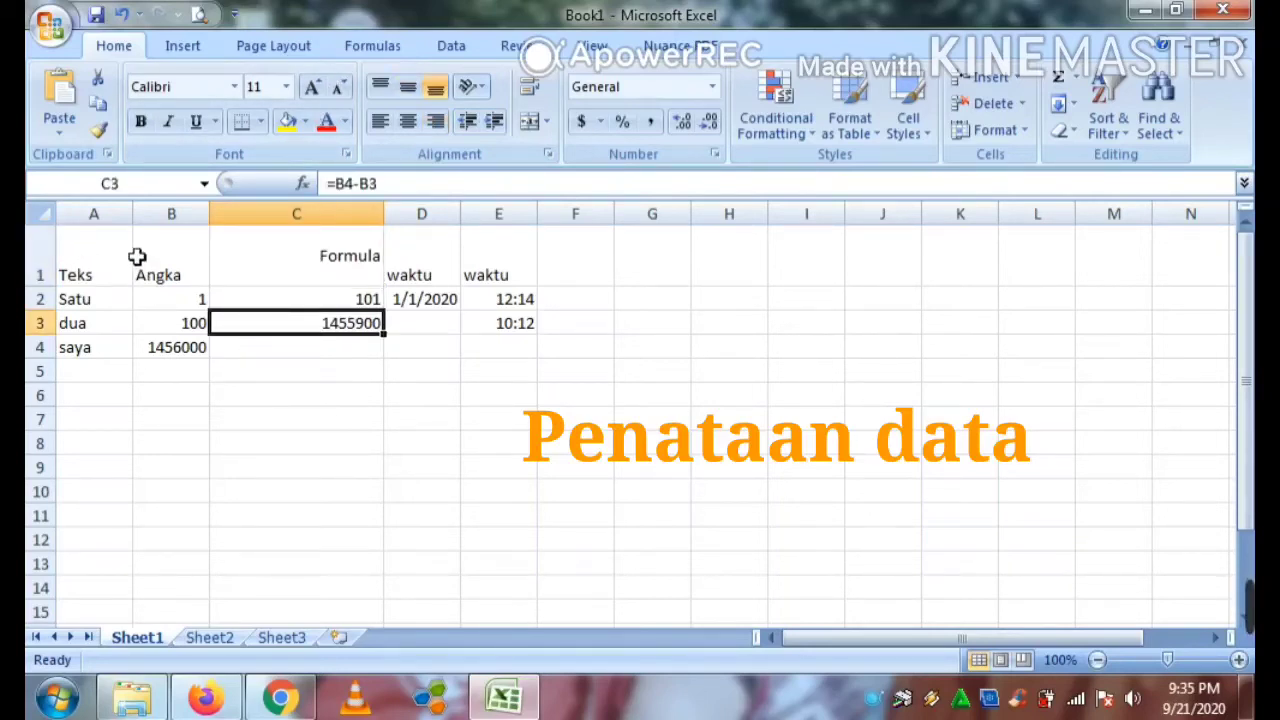
{"action": "left_click", "coordinate": [276, 264]}
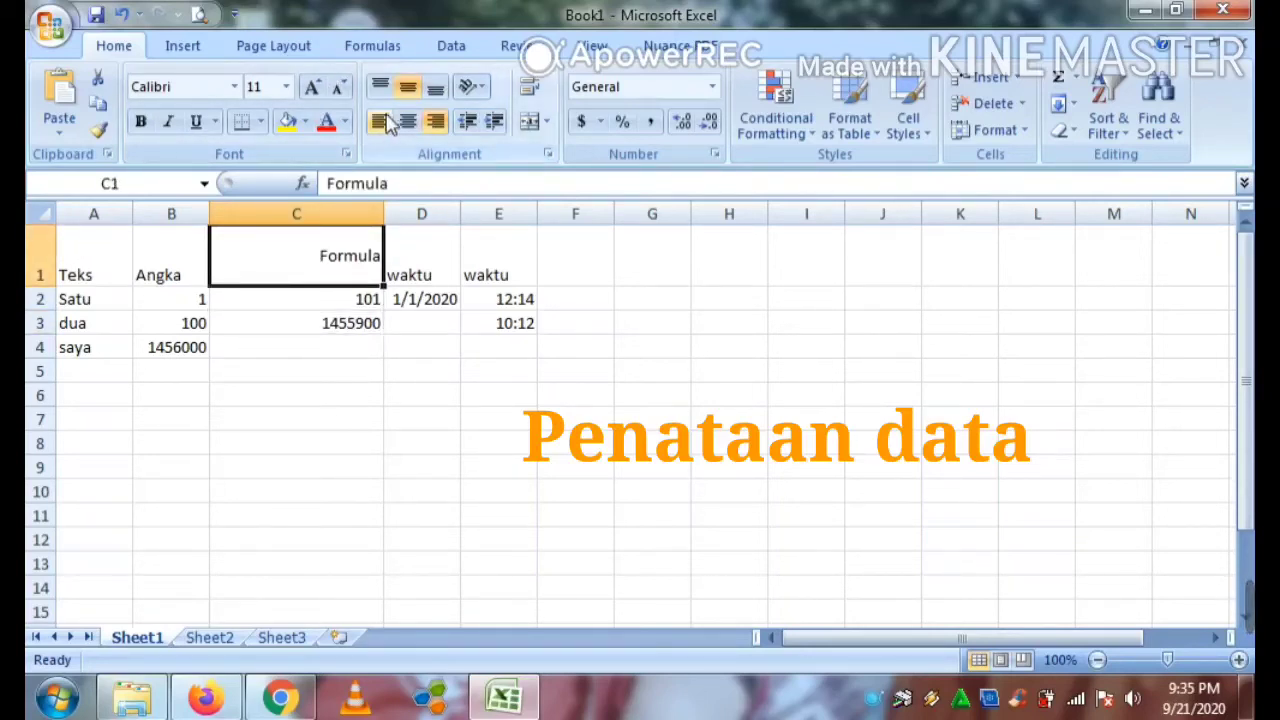
{"action": "left_click", "coordinate": [383, 121]}
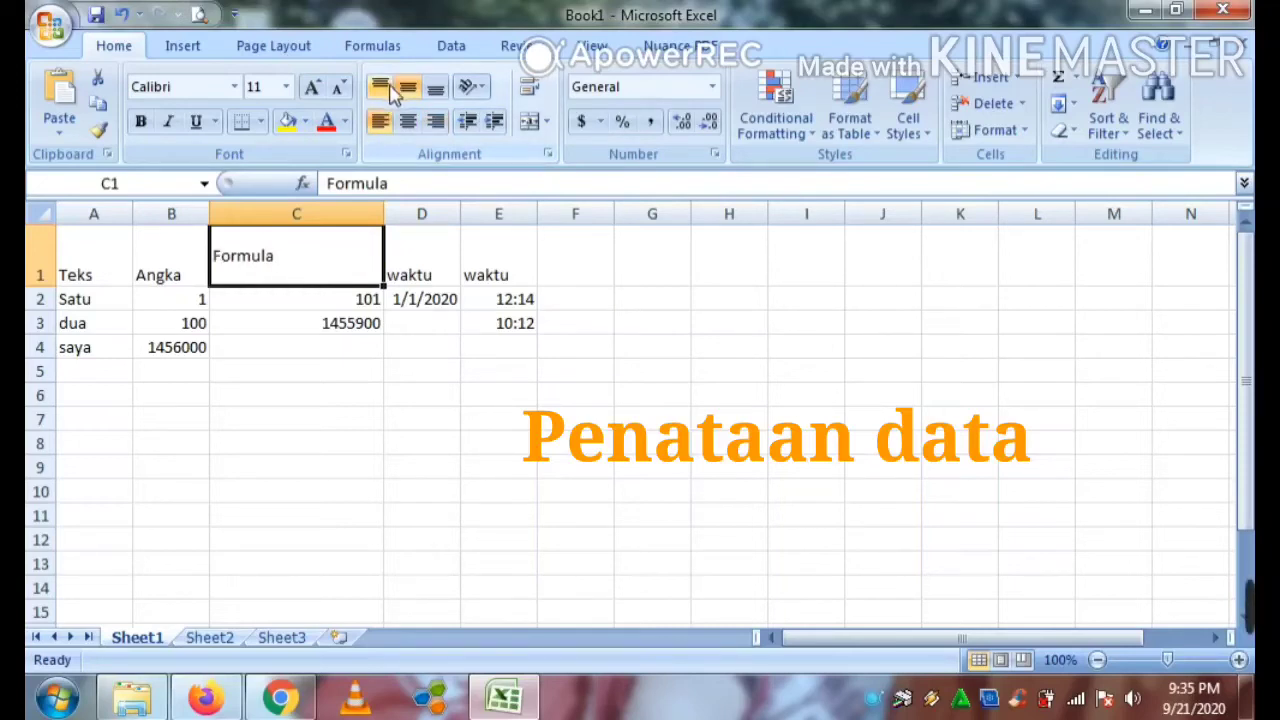
{"action": "left_click", "coordinate": [406, 89]}
{"action": "left_click", "coordinate": [470, 296]}
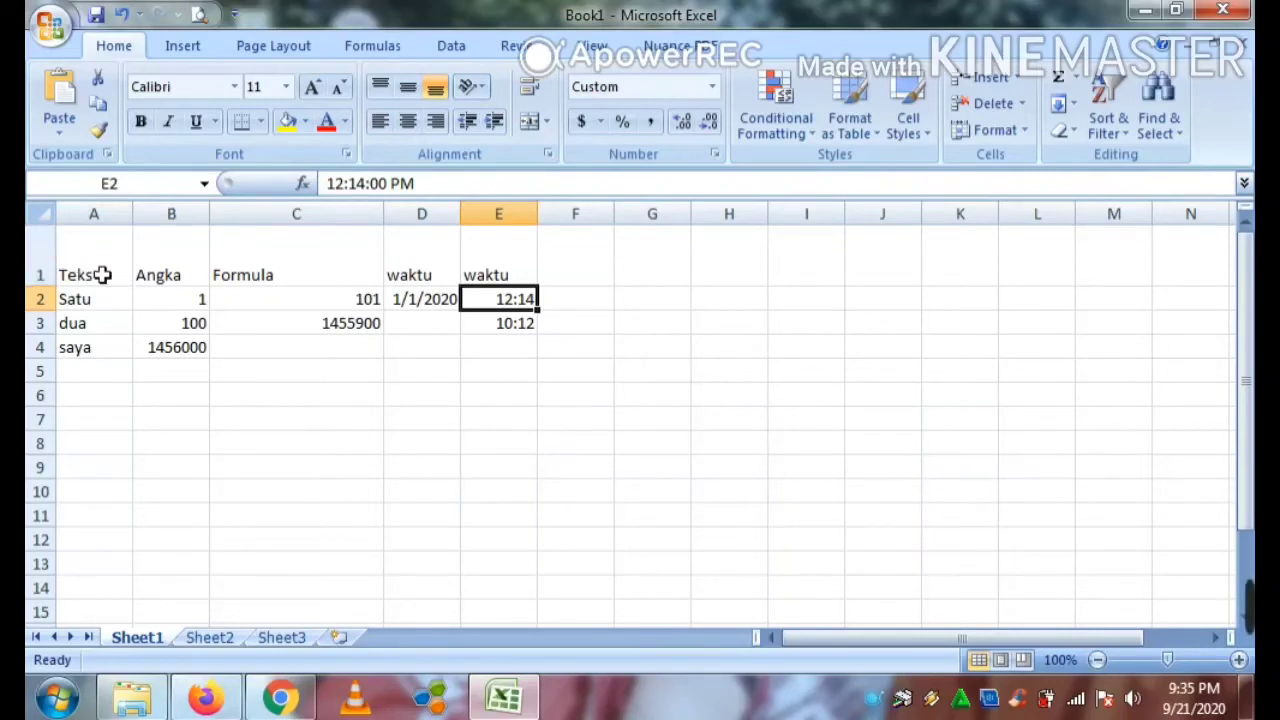
- Apply all borders to the table range A1:E4
{"action": "left_click", "coordinate": [103, 275]}
{"action": "key", "text": "shift+Down"}
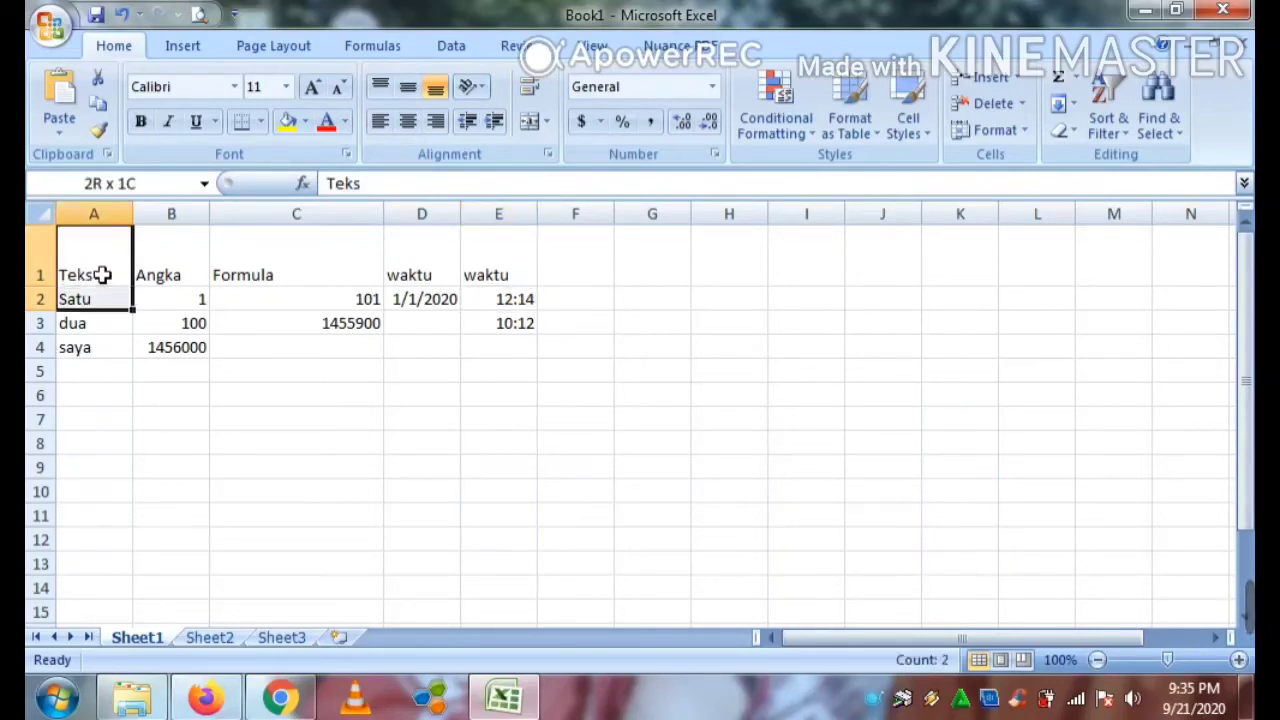
{"action": "key", "text": "shift+Right"}
{"action": "key", "text": "shift+Right"}
{"action": "key", "text": "shift+Right"}
{"action": "key", "text": "shift+Right"}
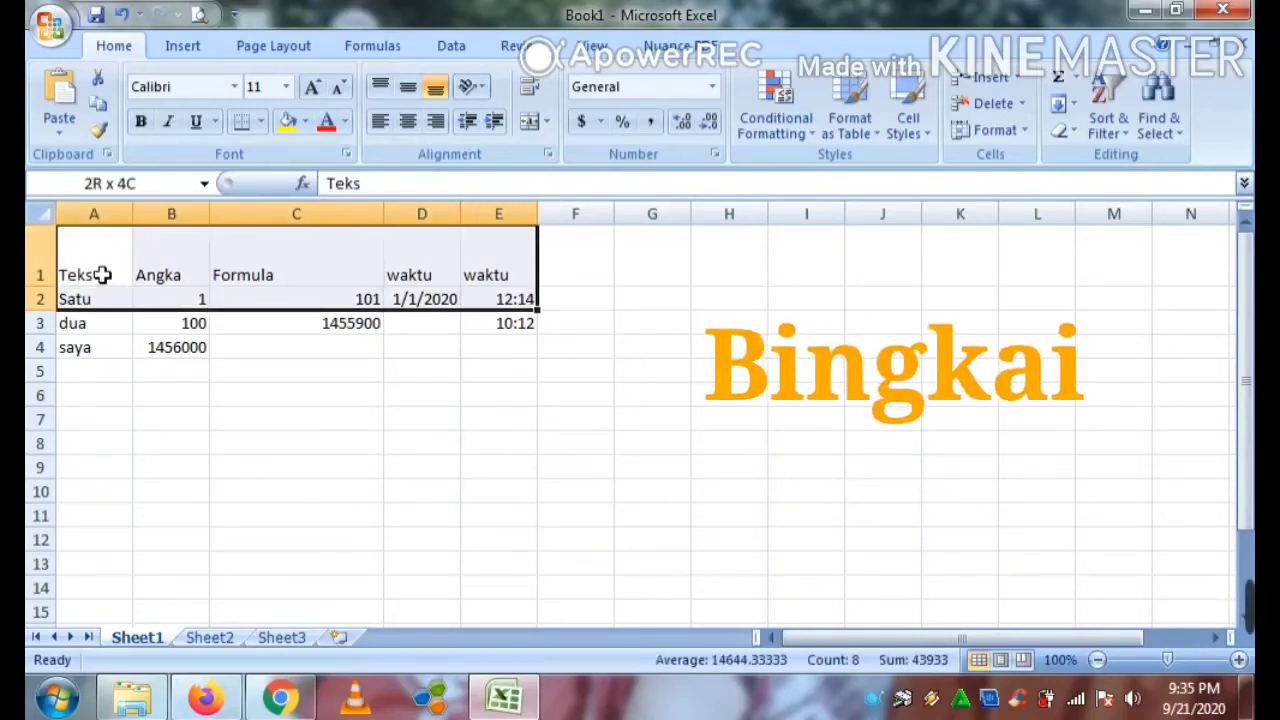
{"action": "key", "text": "shift+Down"}
{"action": "key", "text": "shift+Down"}
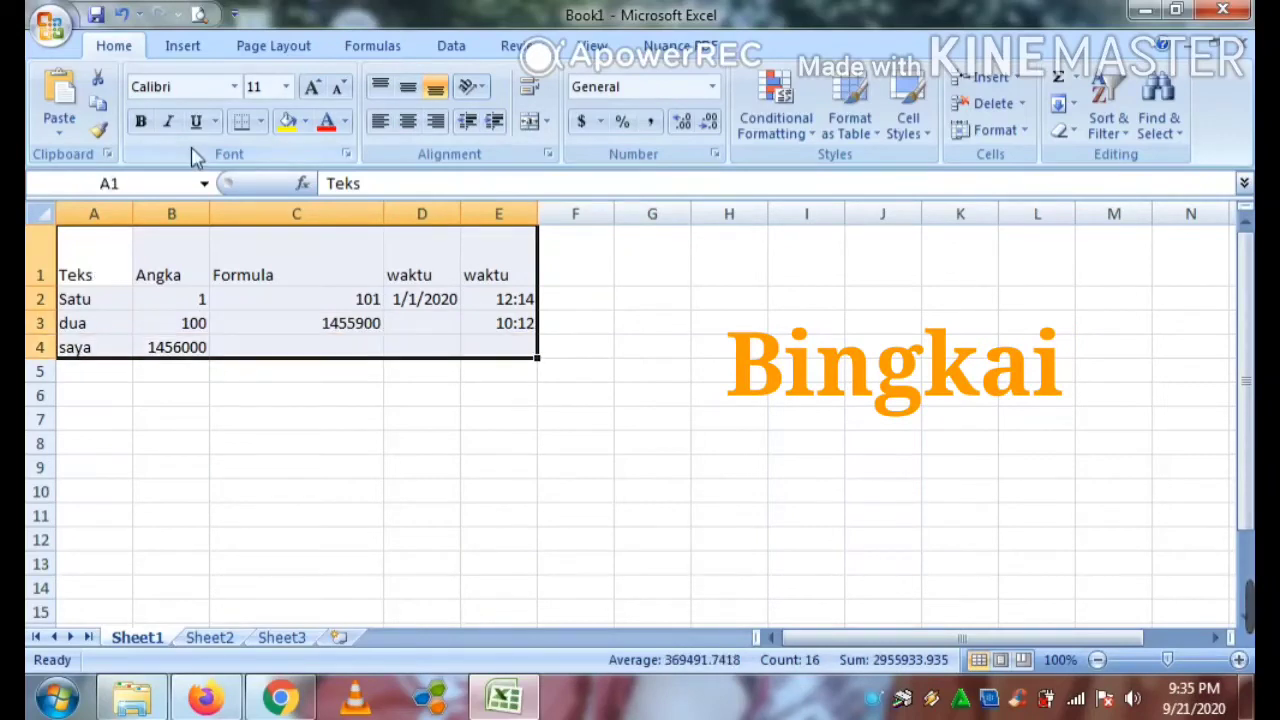
{"action": "left_click", "coordinate": [296, 48]}
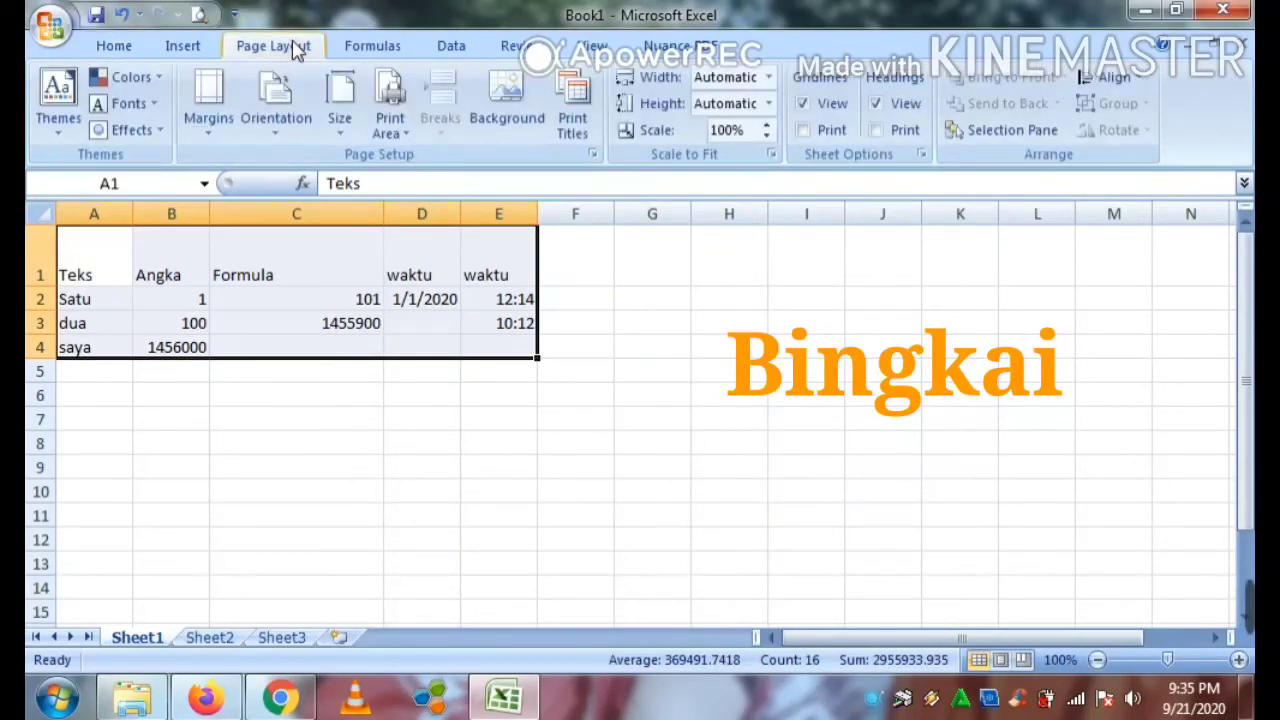
{"action": "left_click", "coordinate": [112, 48]}
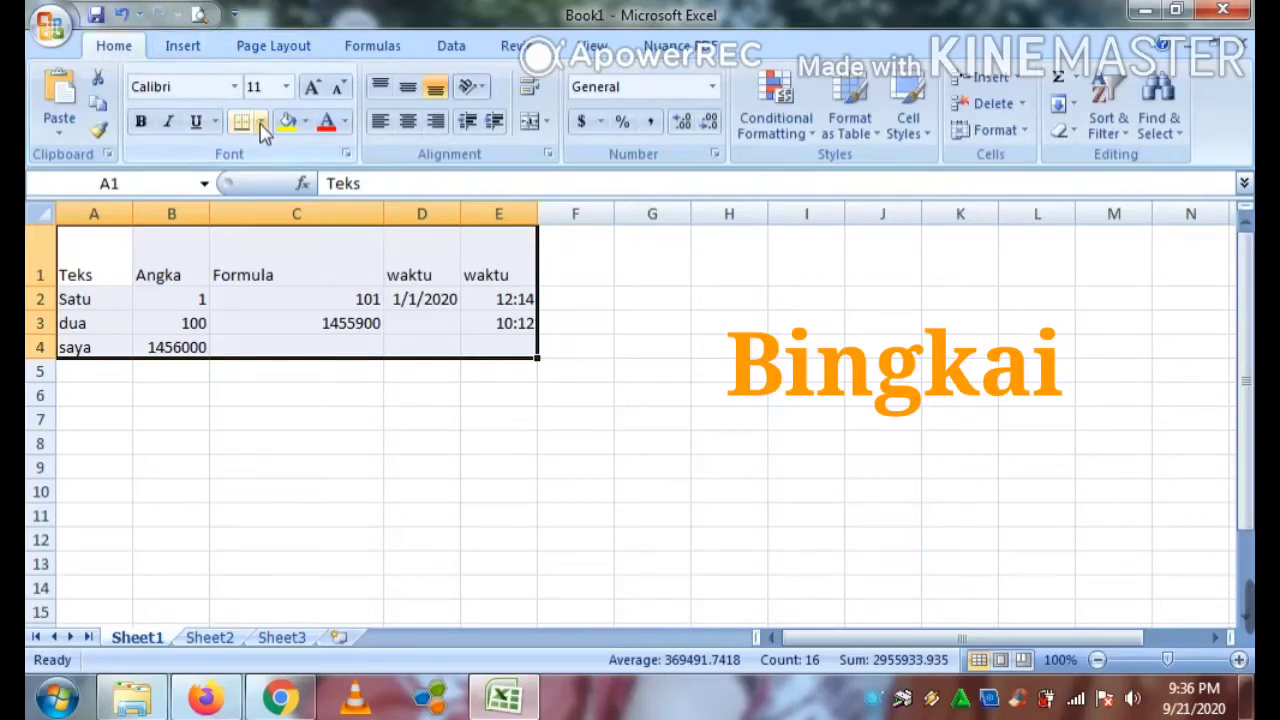
{"action": "left_click", "coordinate": [260, 122]}
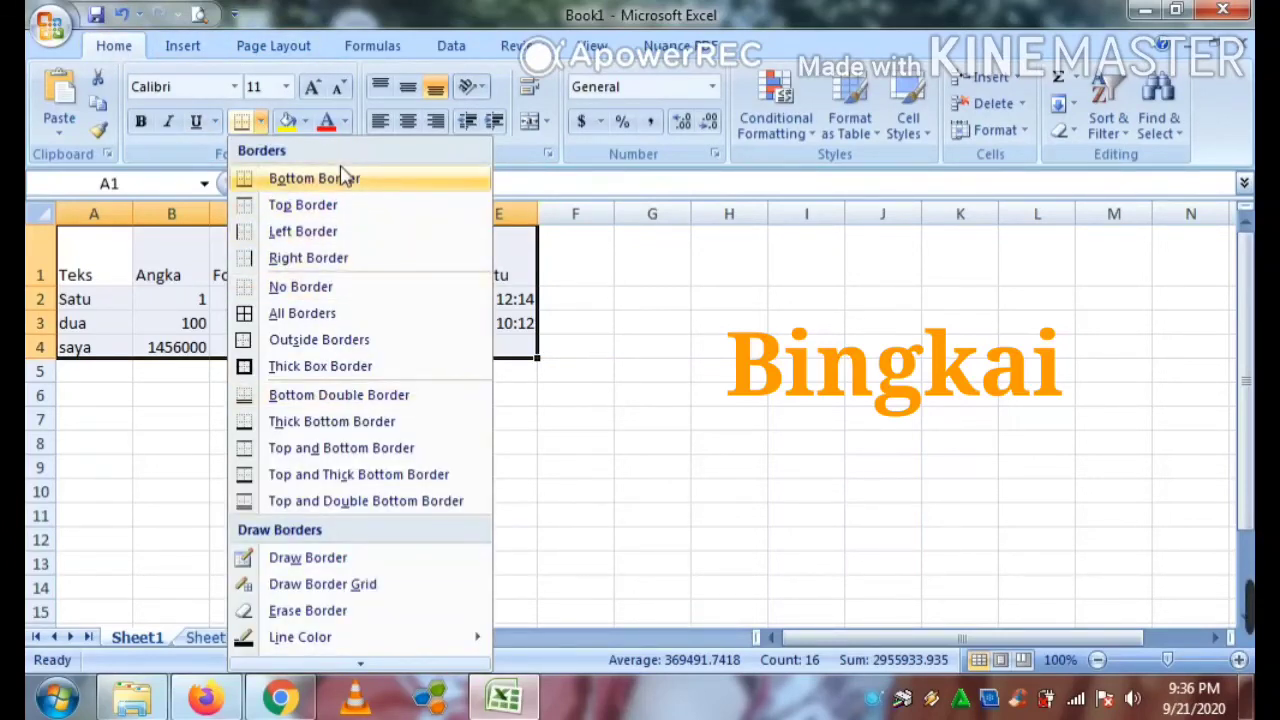
{"action": "left_click", "coordinate": [283, 312]}
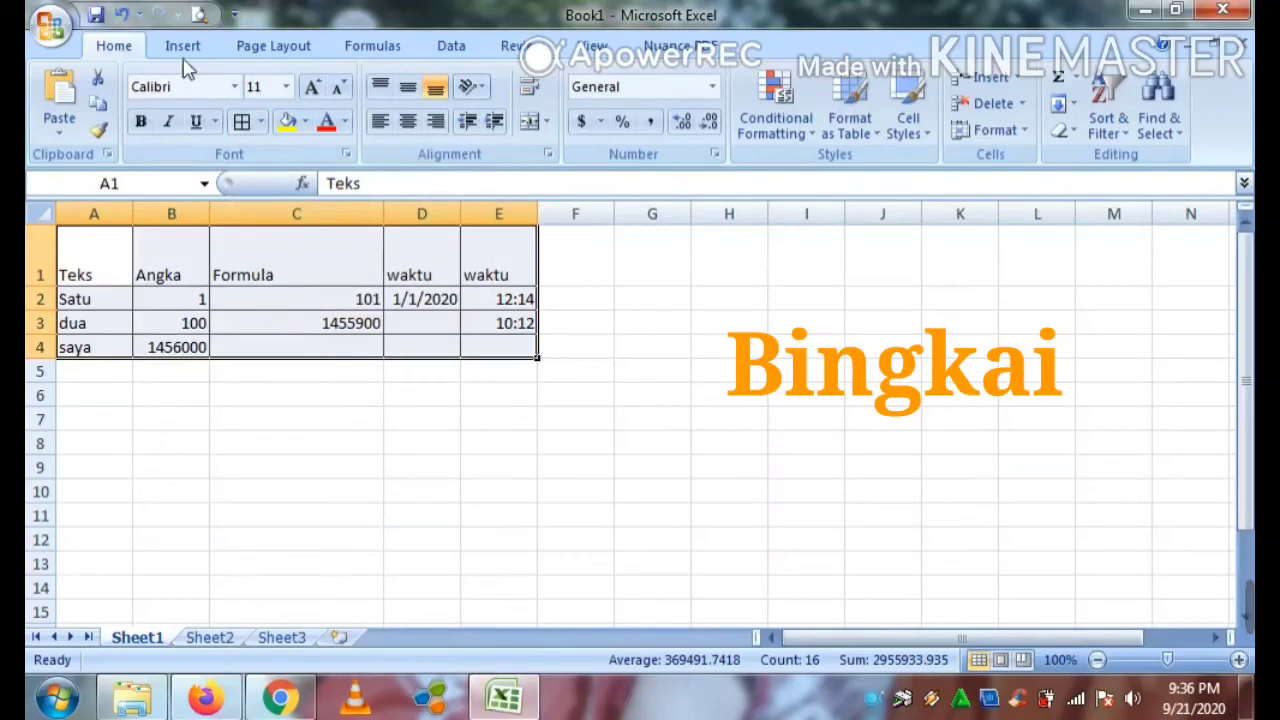
- Add a thick box border around the table range A1:E4, finishing on cell C11
{"action": "left_click", "coordinate": [260, 122]}
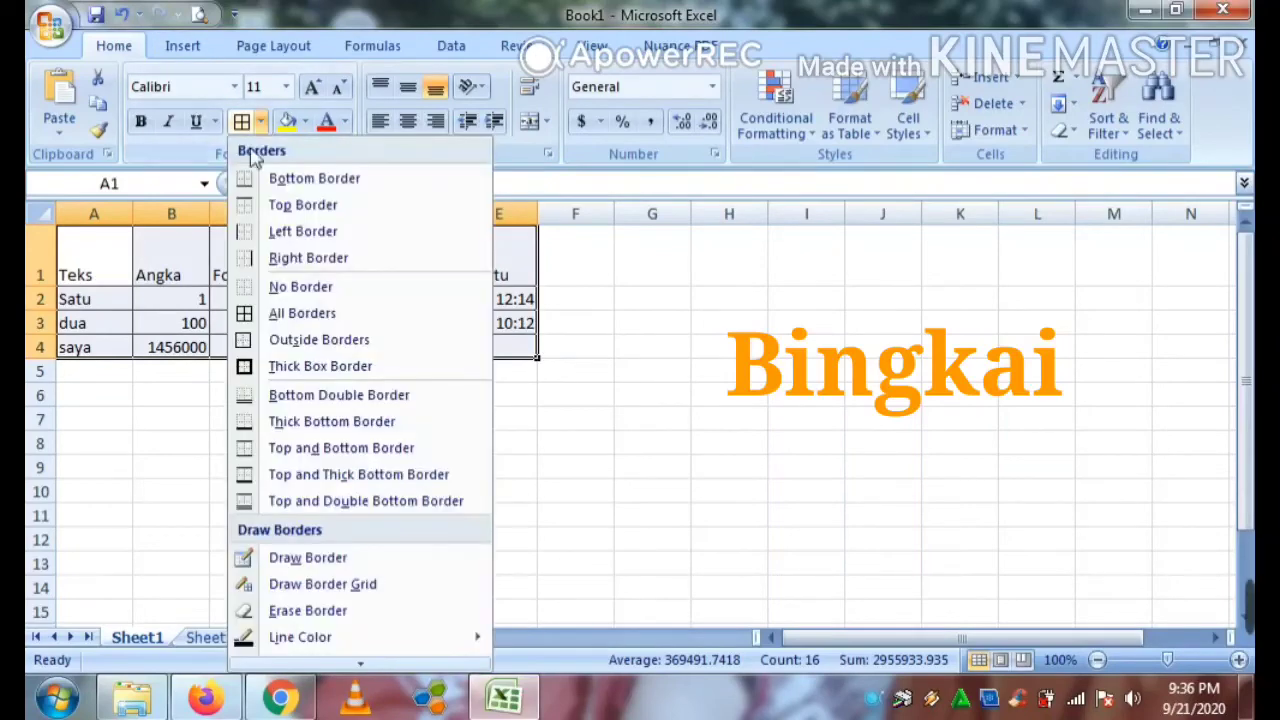
{"action": "left_click", "coordinate": [289, 365]}
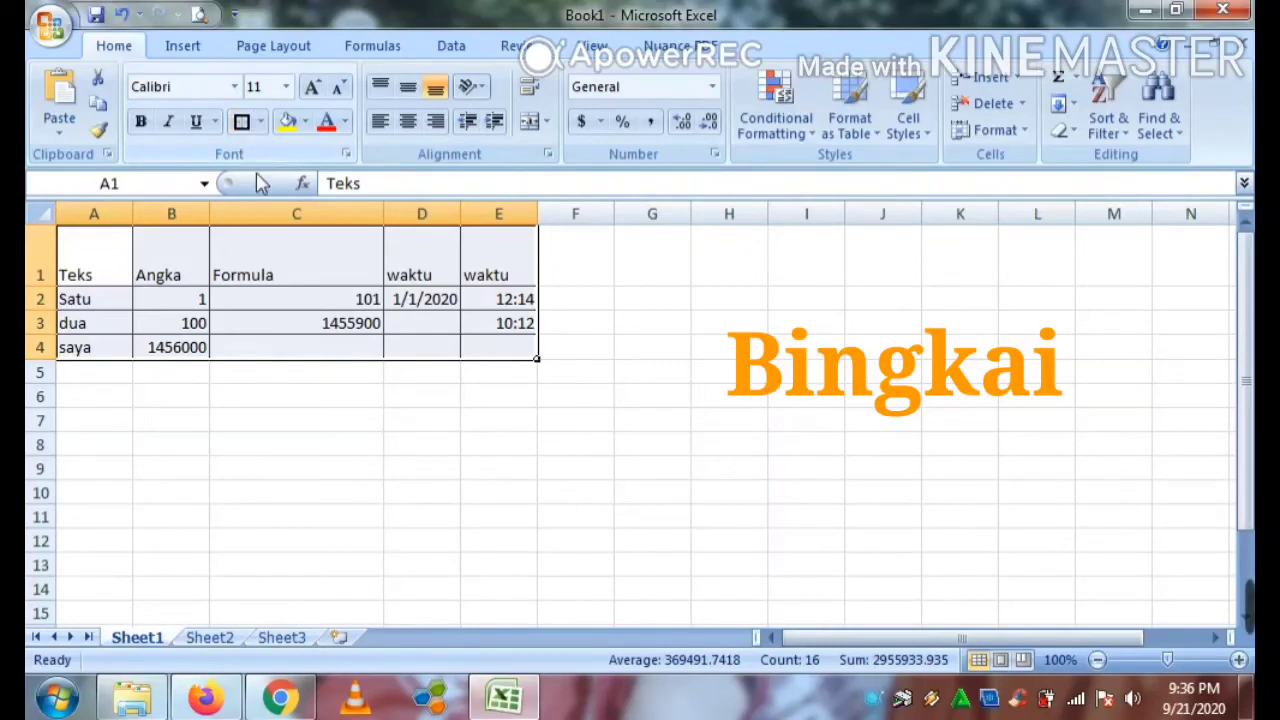
{"action": "left_click", "coordinate": [262, 122]}
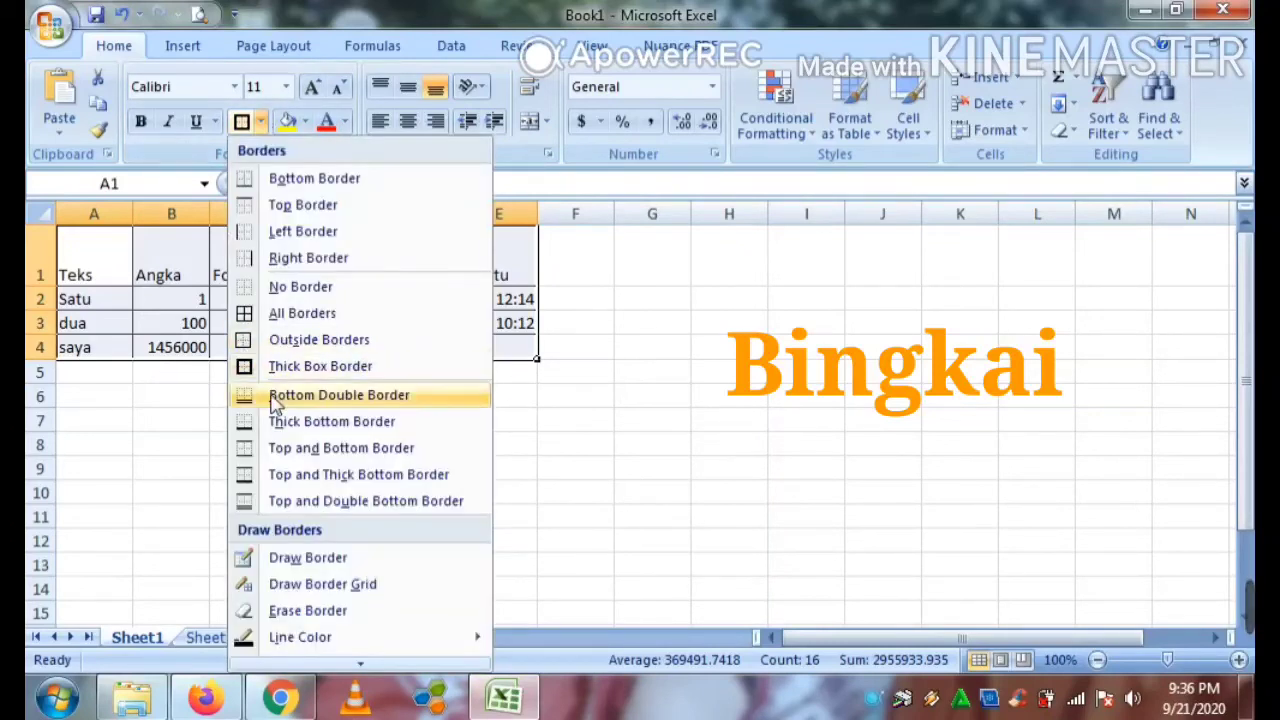
{"action": "left_click", "coordinate": [622, 435]}
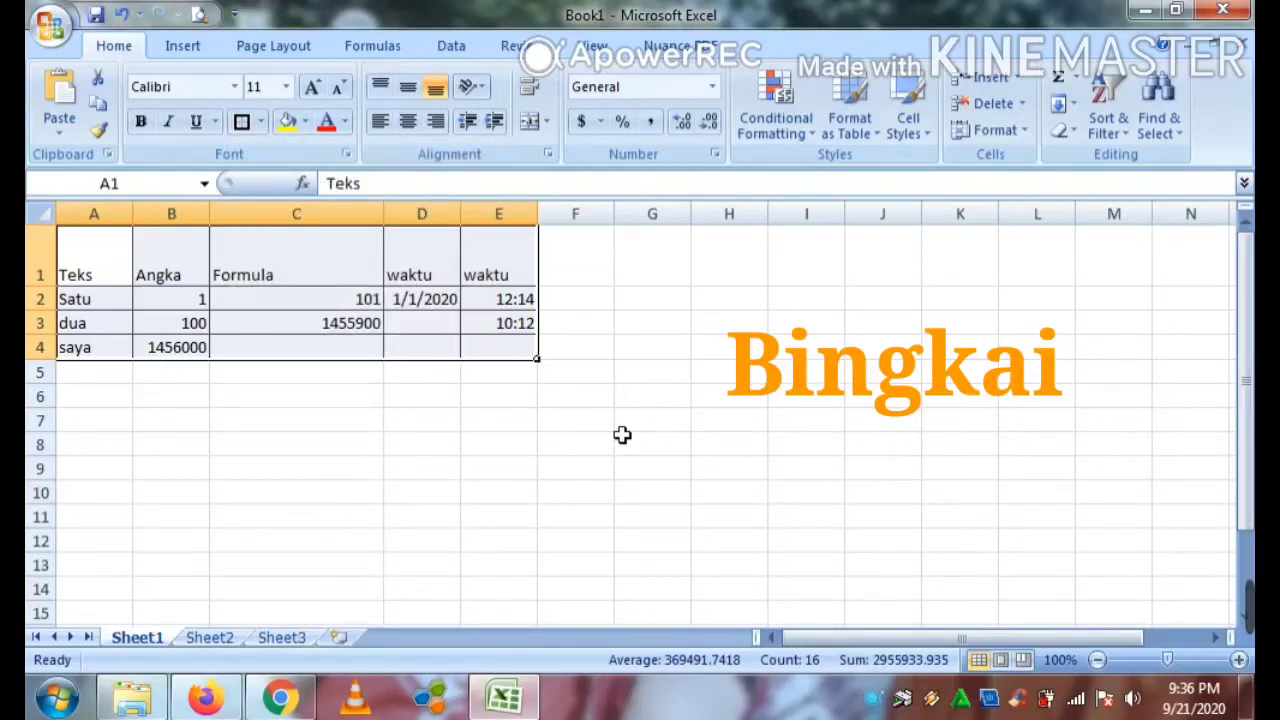
{"action": "left_click", "coordinate": [234, 511]}
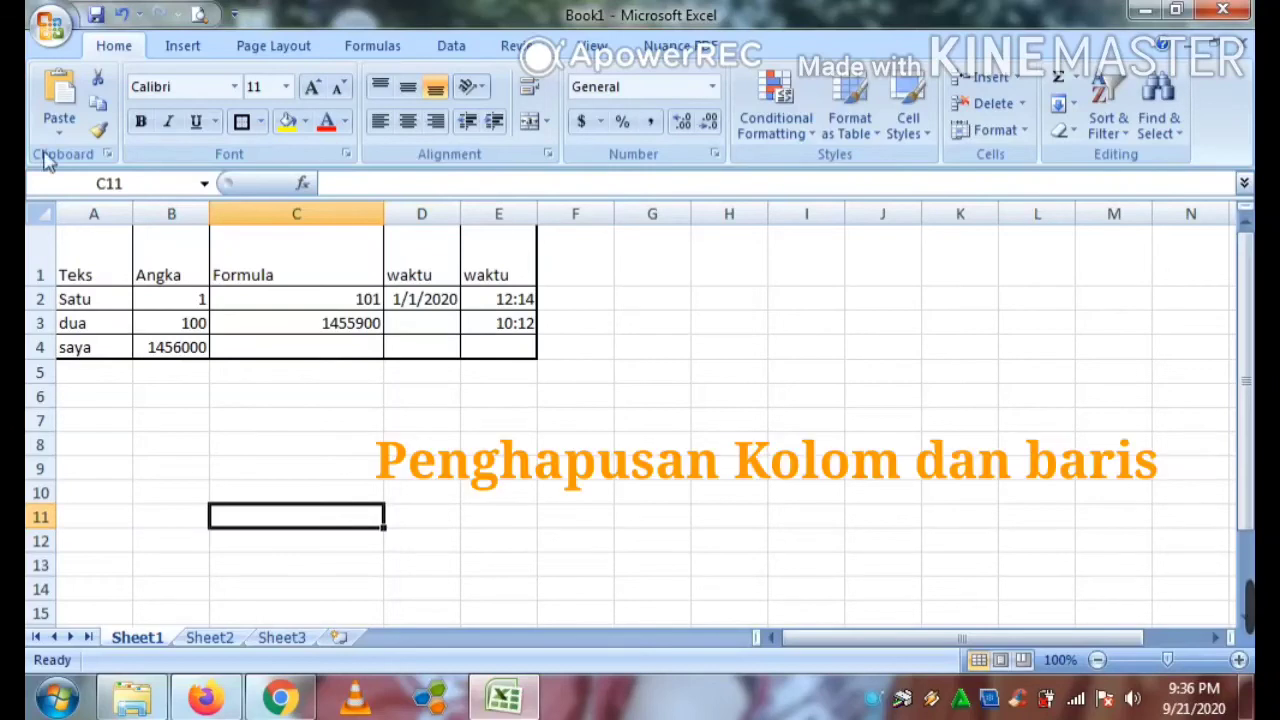
- Delete the entire Angka column, column B
{"action": "left_click", "coordinate": [172, 212]}
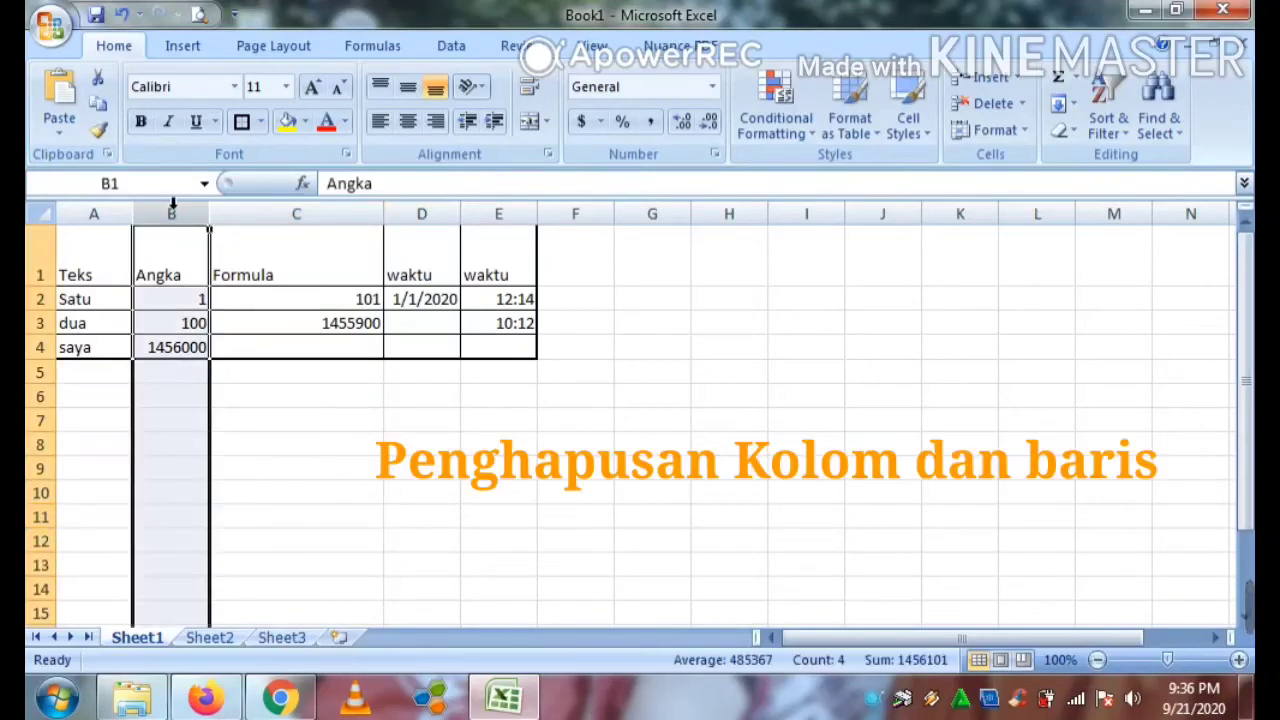
{"action": "right_click", "coordinate": [172, 205]}
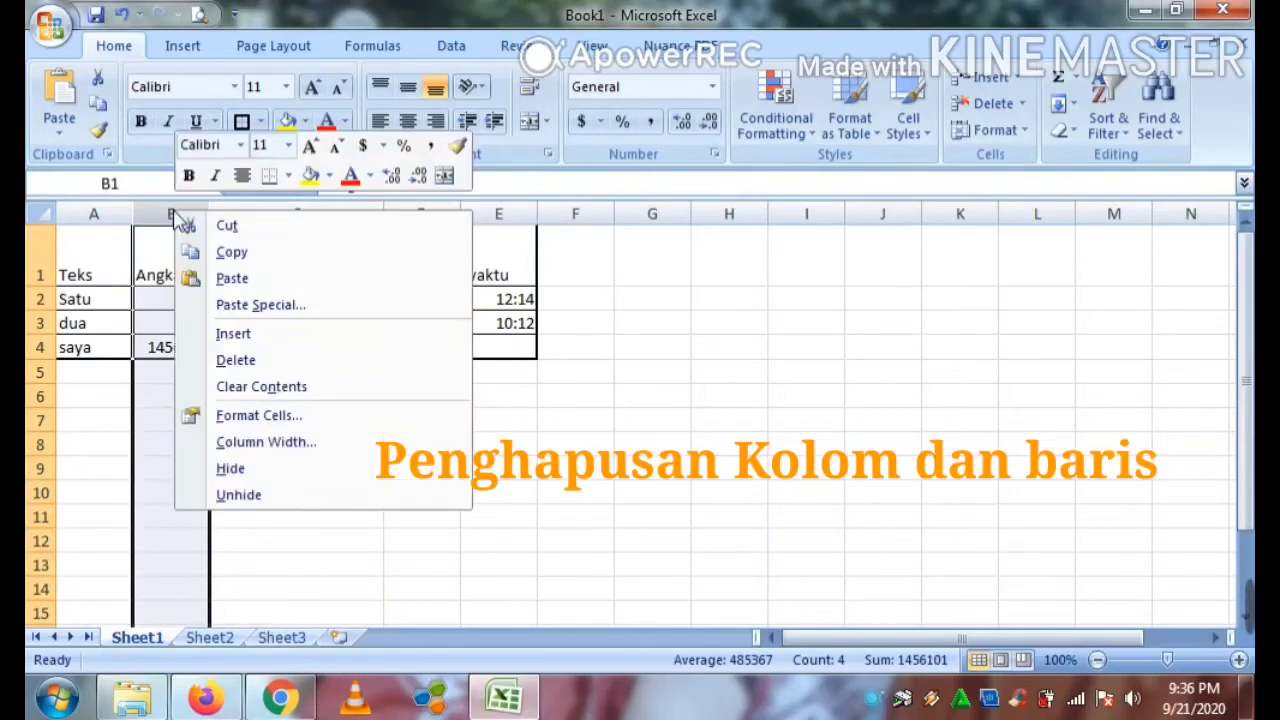
{"action": "left_click", "coordinate": [237, 360]}
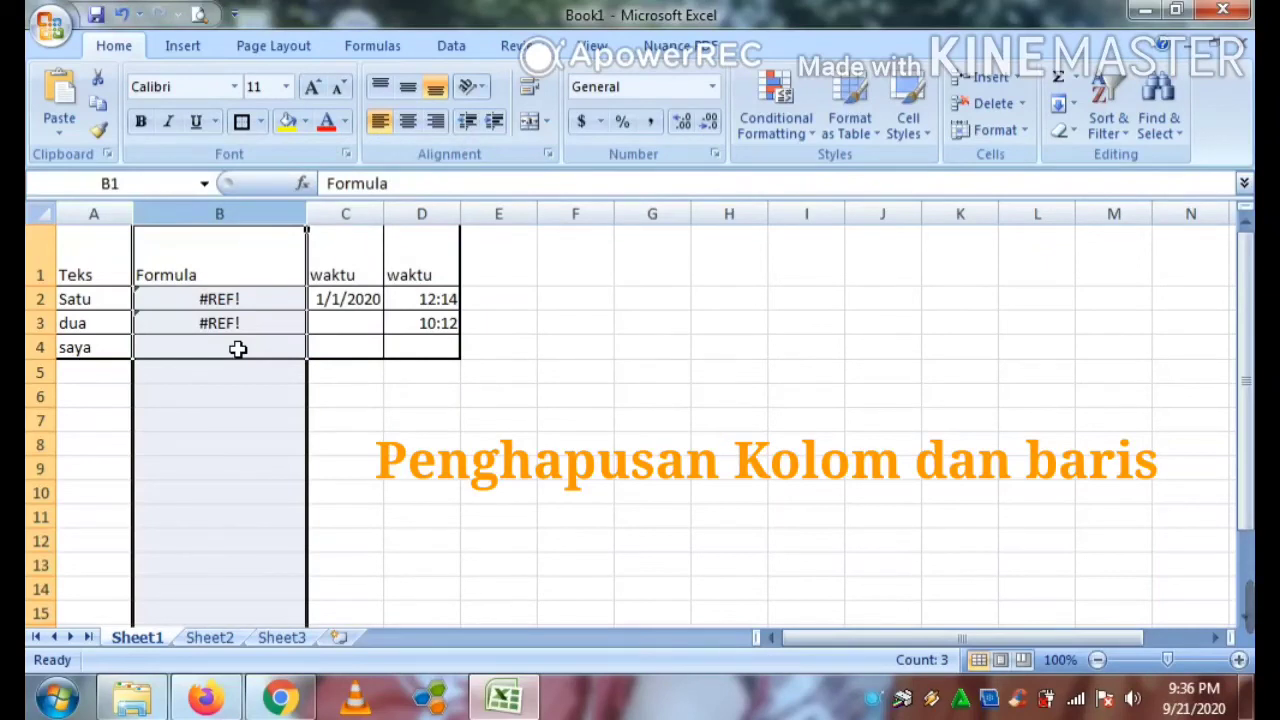
- Delete the entire row 2, which starts with Satu
{"action": "left_click", "coordinate": [38, 298]}
{"action": "right_click", "coordinate": [42, 300]}
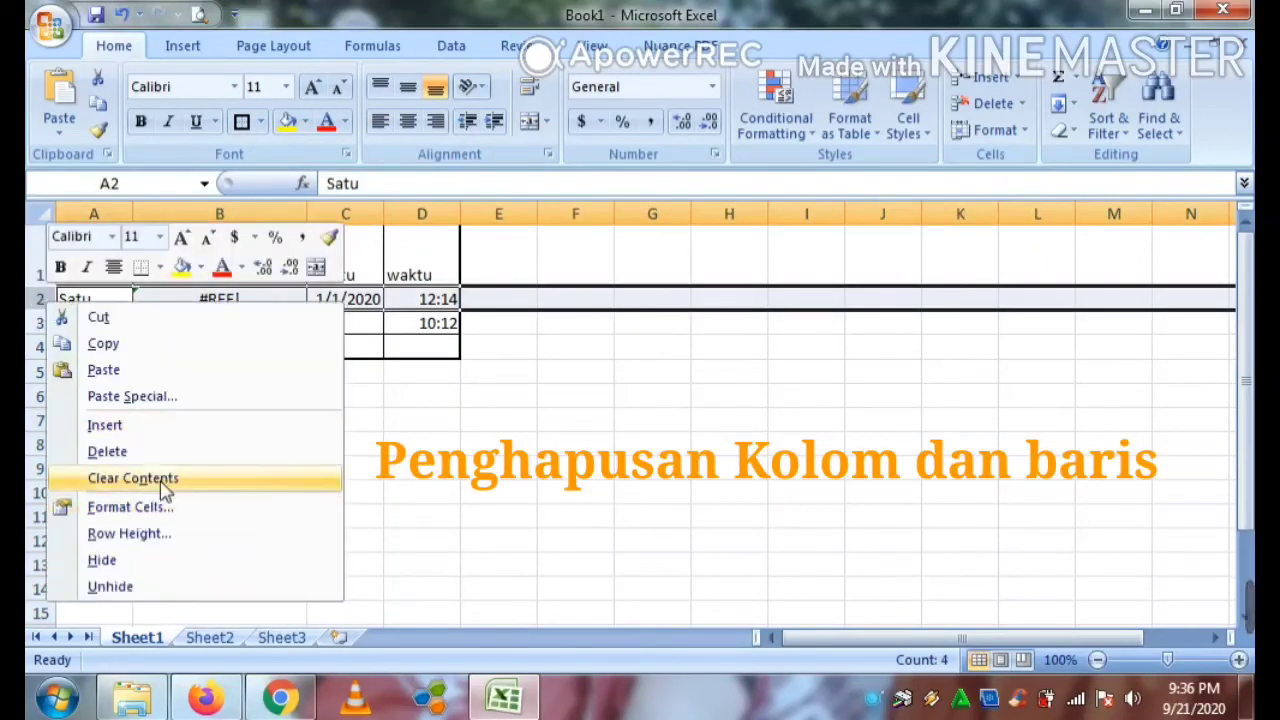
{"action": "left_click", "coordinate": [176, 452]}
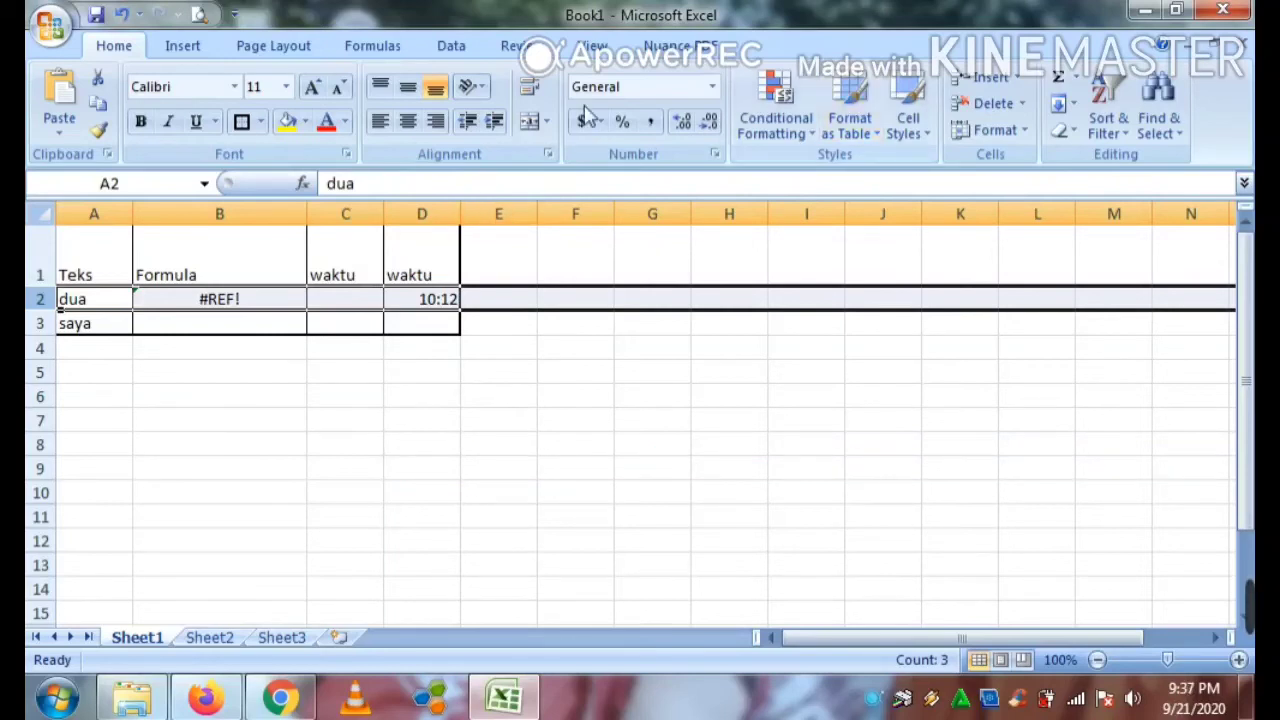
- Examine the available sort options, Sort A to Z and Sort Z to A, without applying either
{"action": "left_click", "coordinate": [1105, 118]}
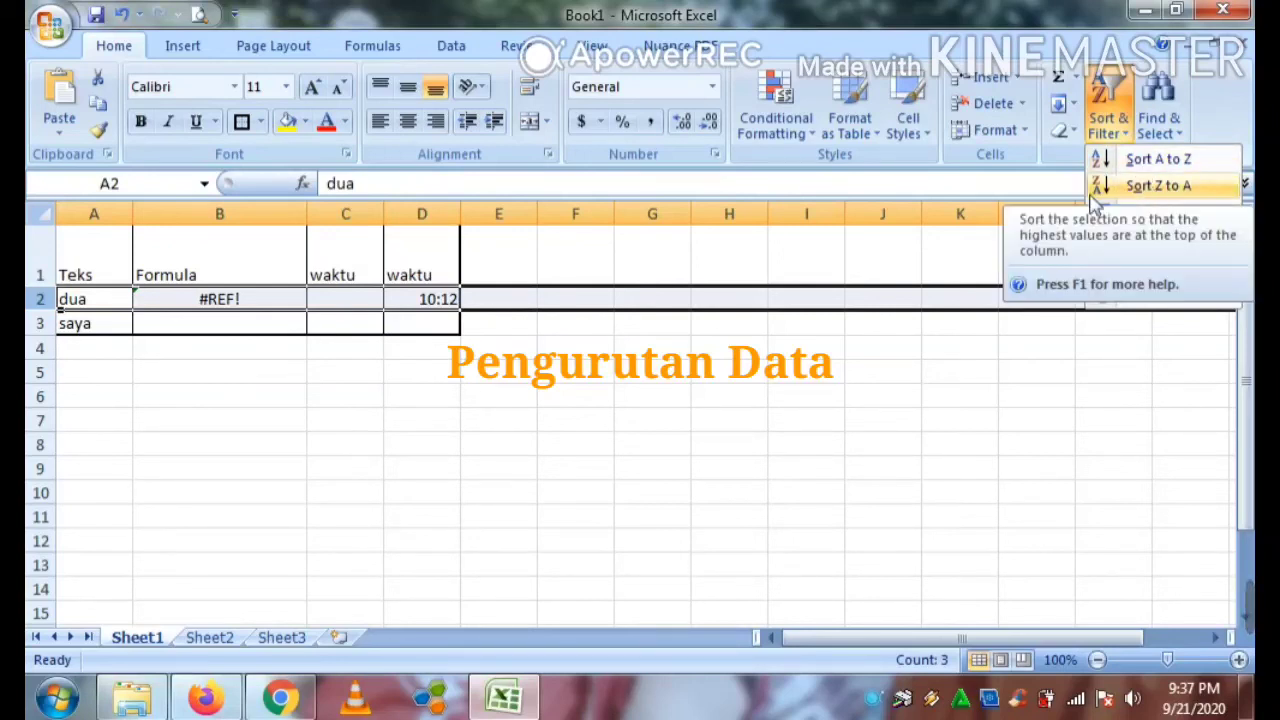
{"action": "left_click", "coordinate": [962, 240]}
{"action": "left_click", "coordinate": [1021, 279]}
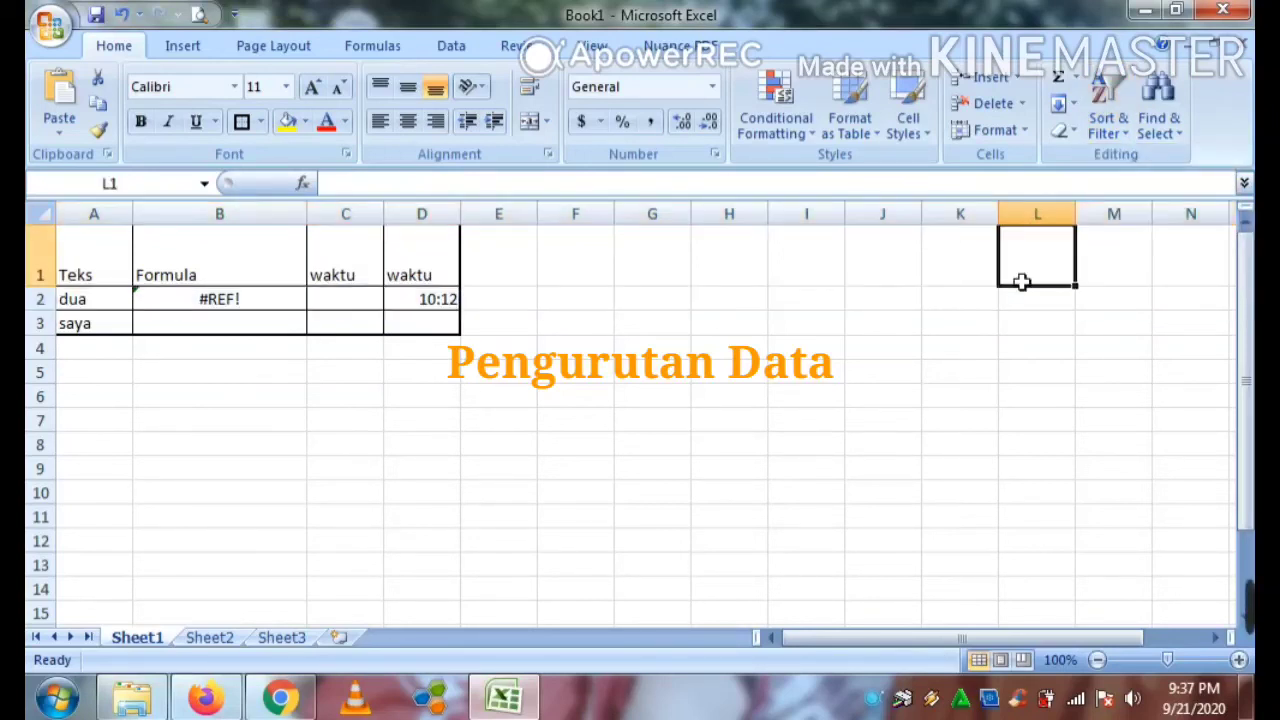
{"action": "left_click", "coordinate": [1108, 123]}
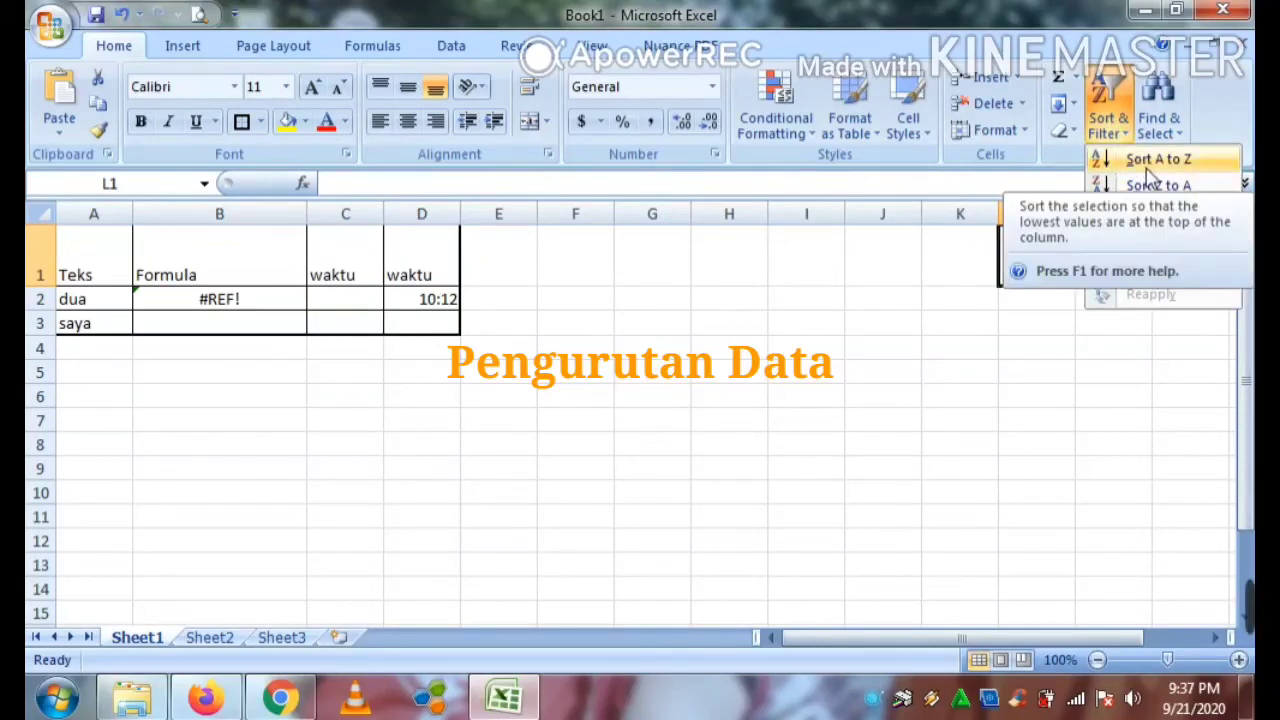
{"action": "left_click", "coordinate": [1131, 332]}
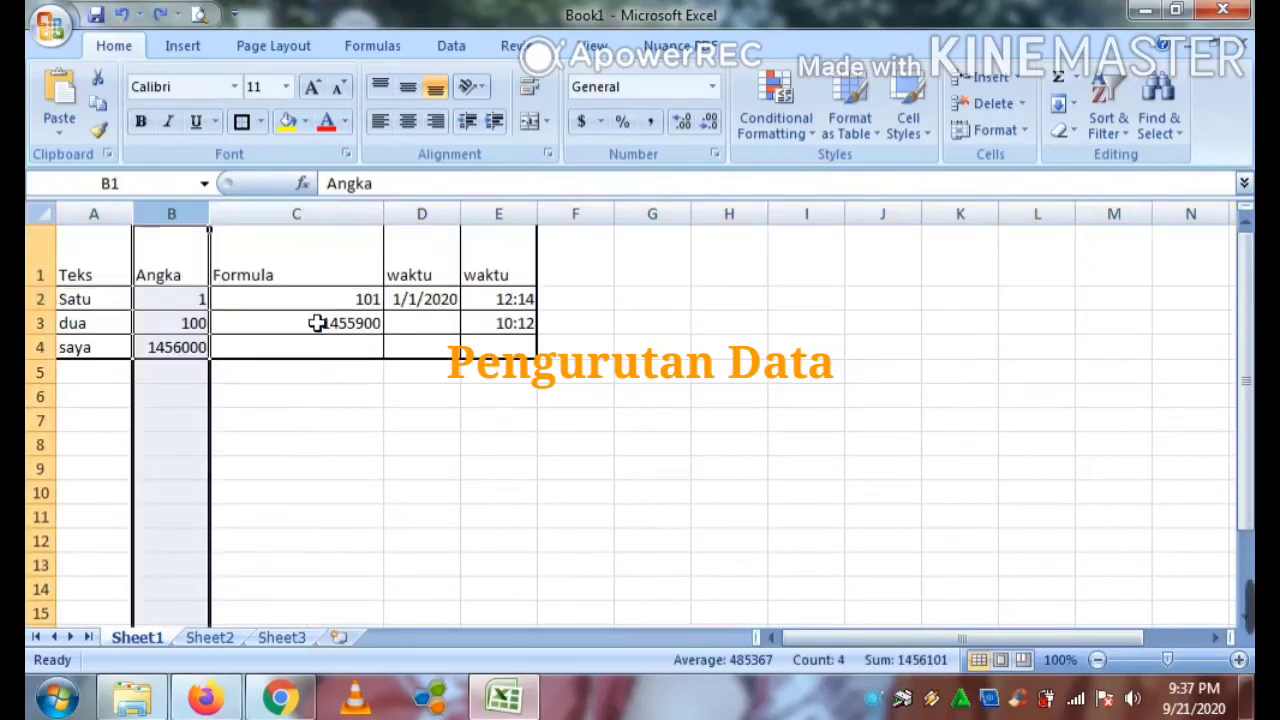
- Enter the addition formula =B2+C2 in cell F2
{"action": "left_click", "coordinate": [598, 390]}
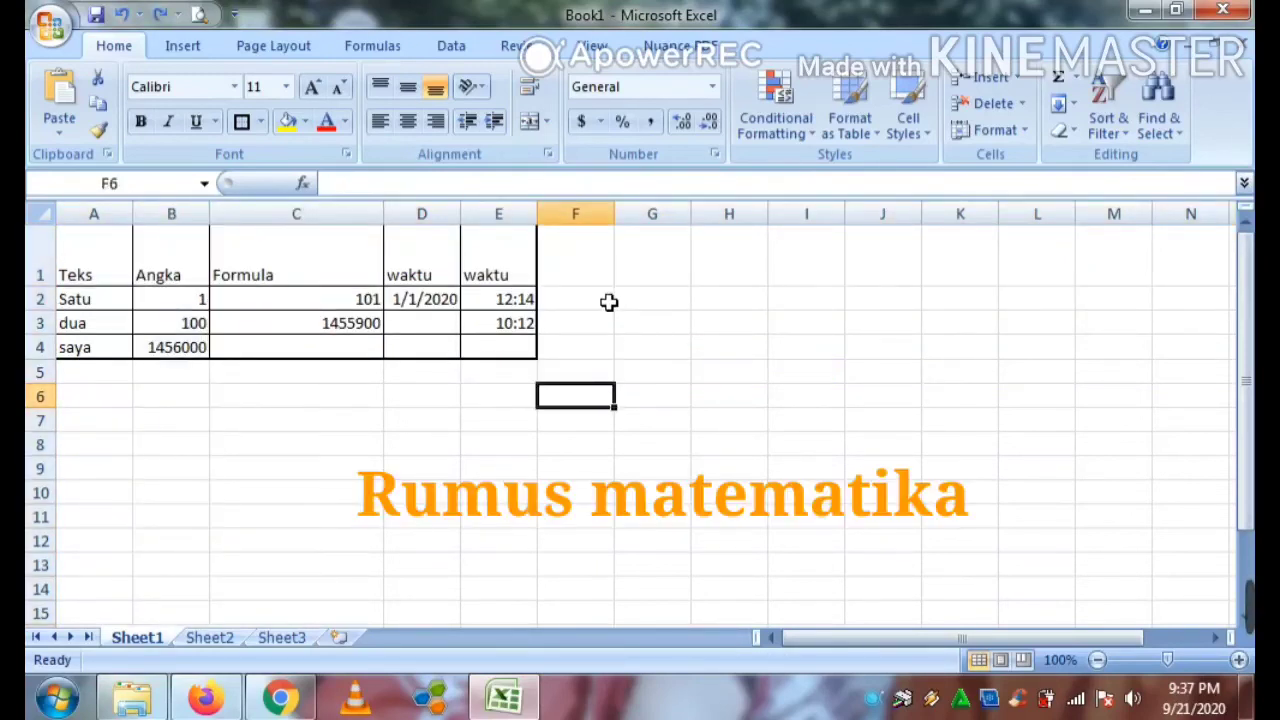
{"action": "left_click", "coordinate": [608, 301]}
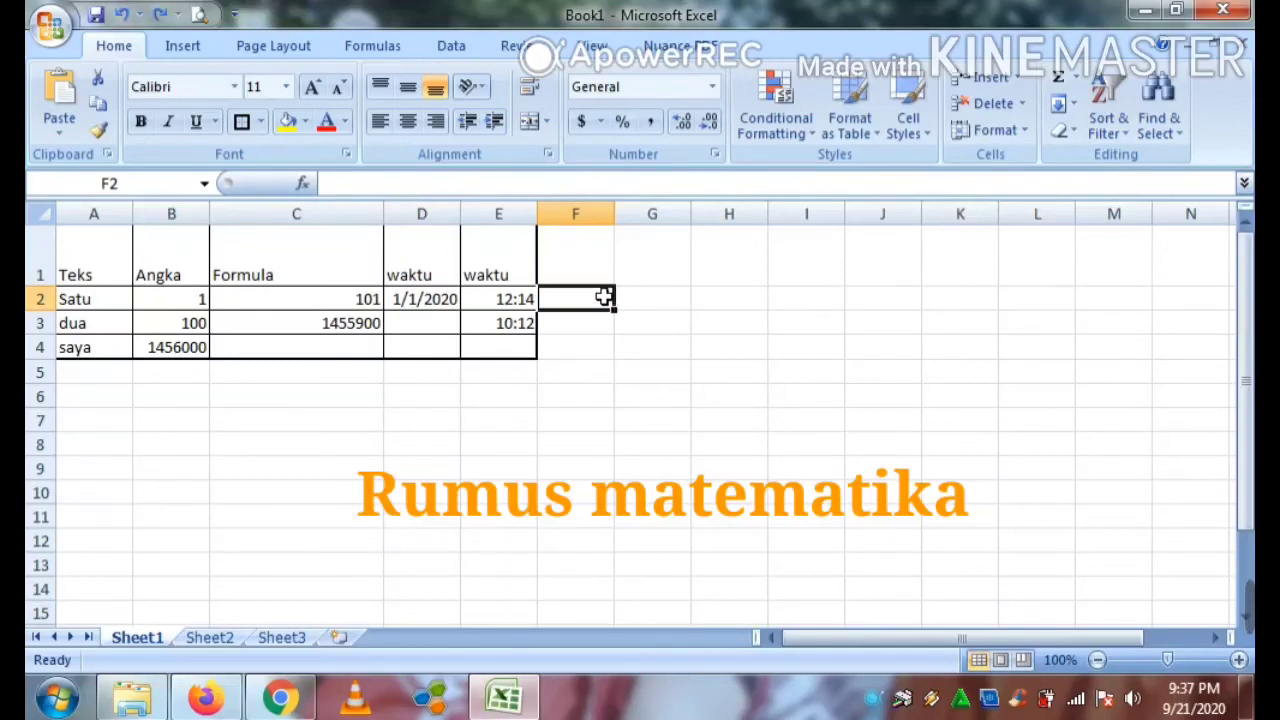
{"action": "type", "text": "="}
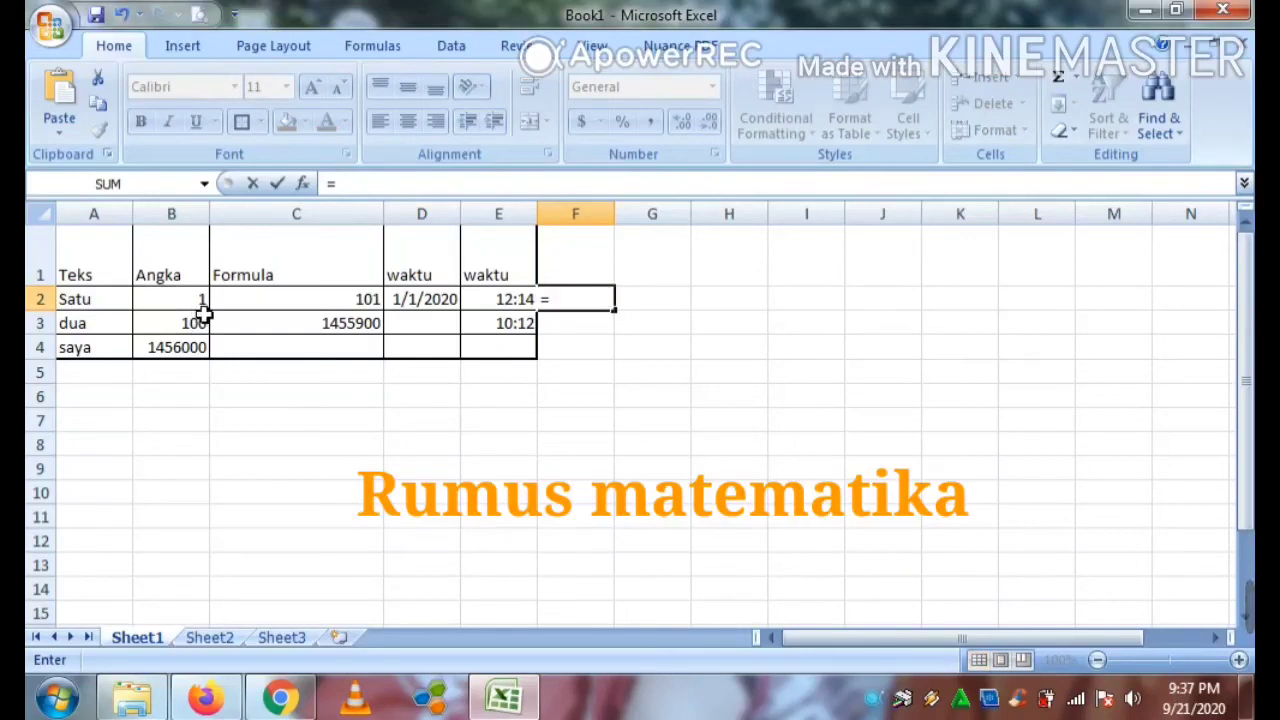
{"action": "left_click", "coordinate": [195, 300]}
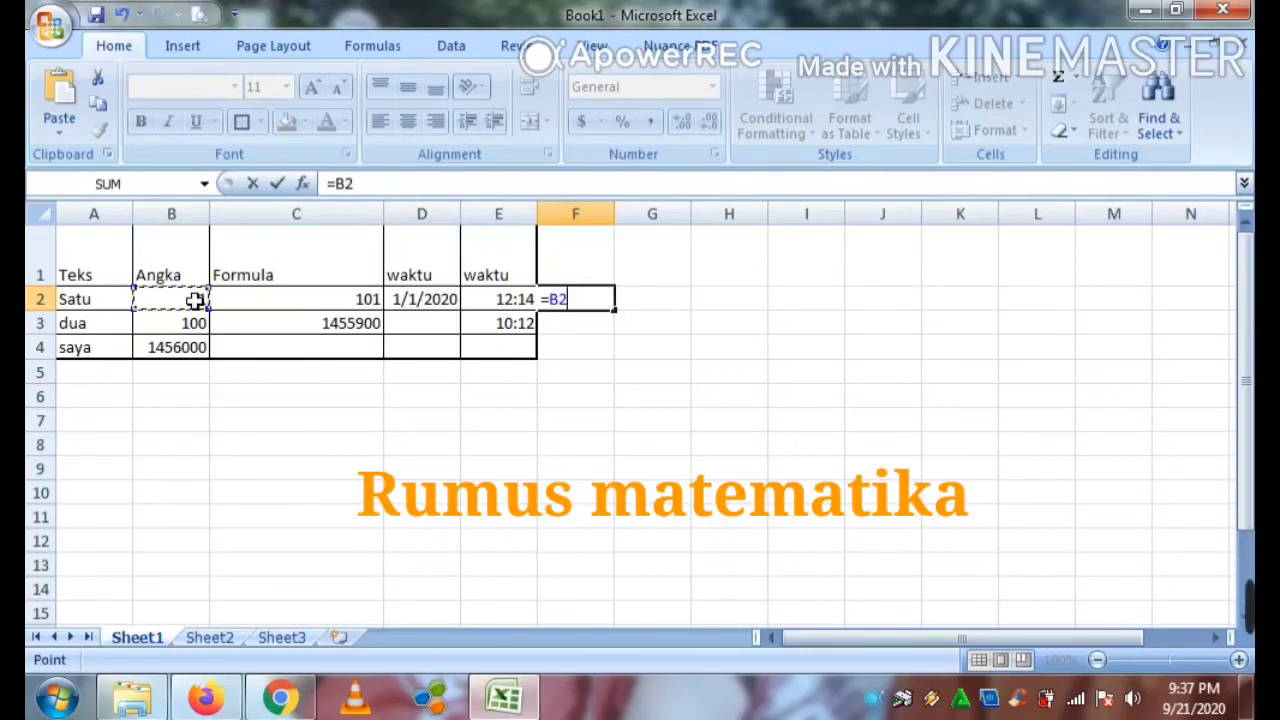
{"action": "type", "text": "+"}
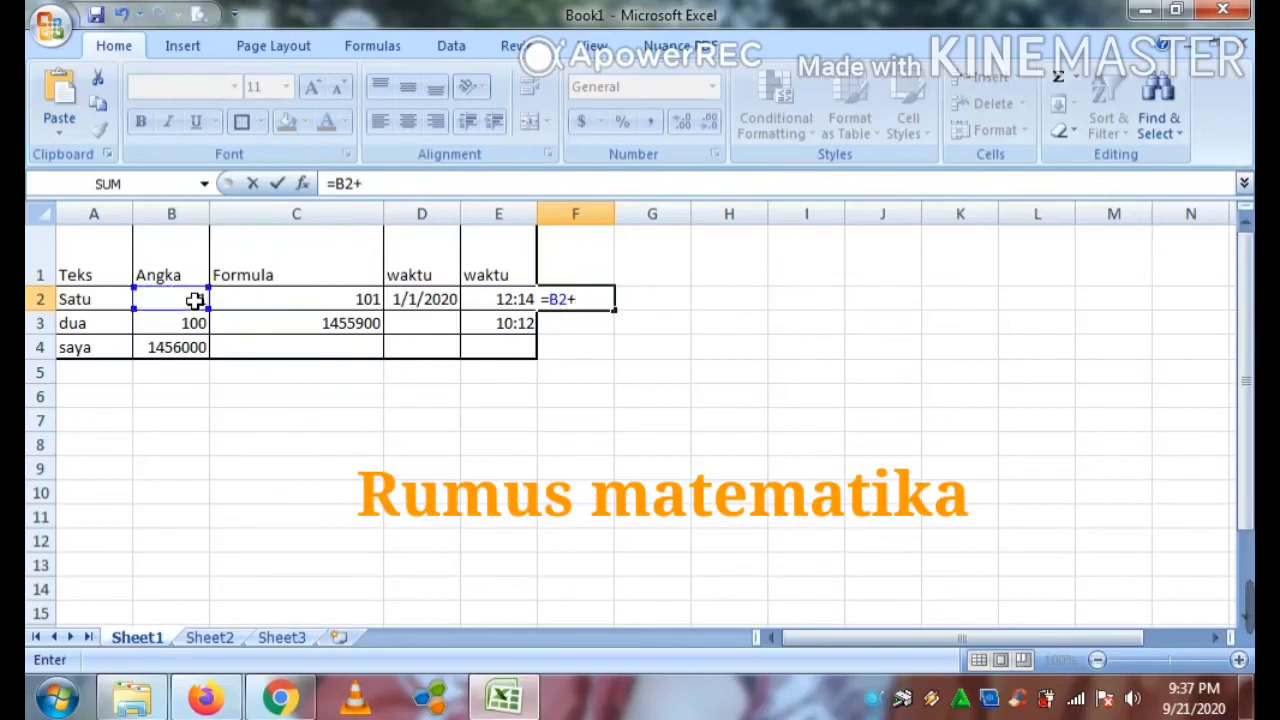
{"action": "left_click", "coordinate": [286, 297]}
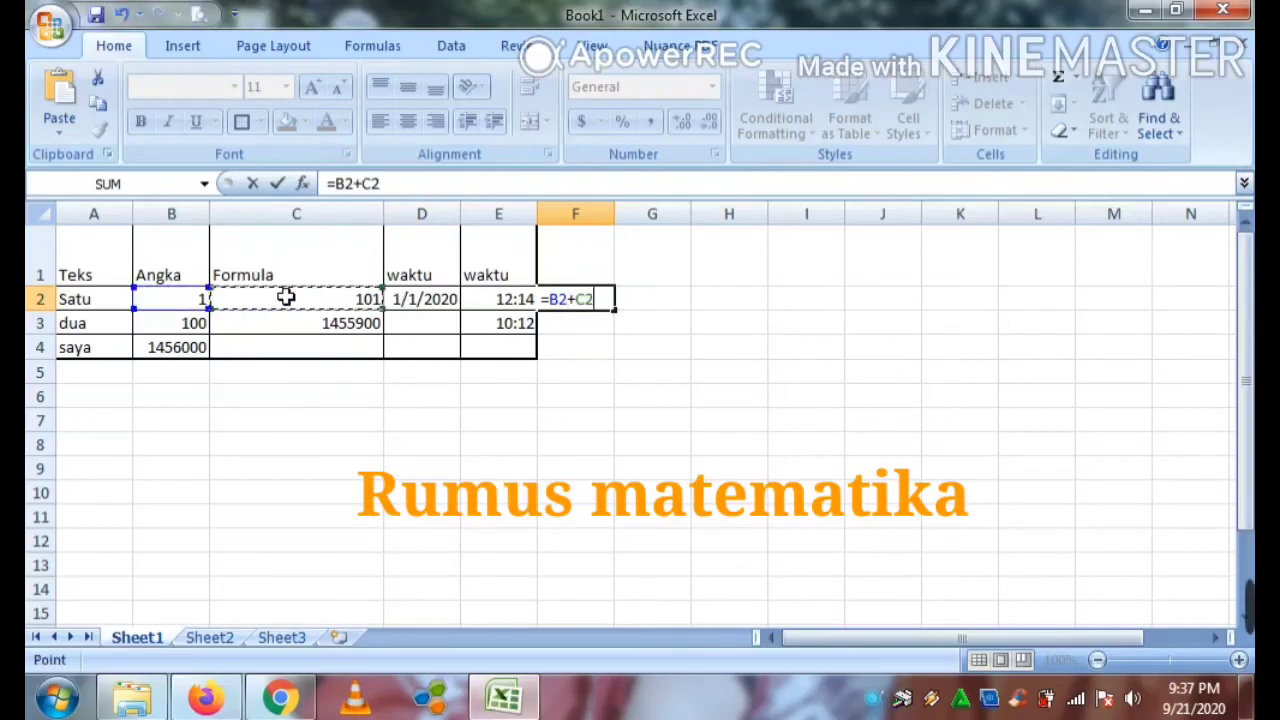
{"action": "key", "text": "Return"}
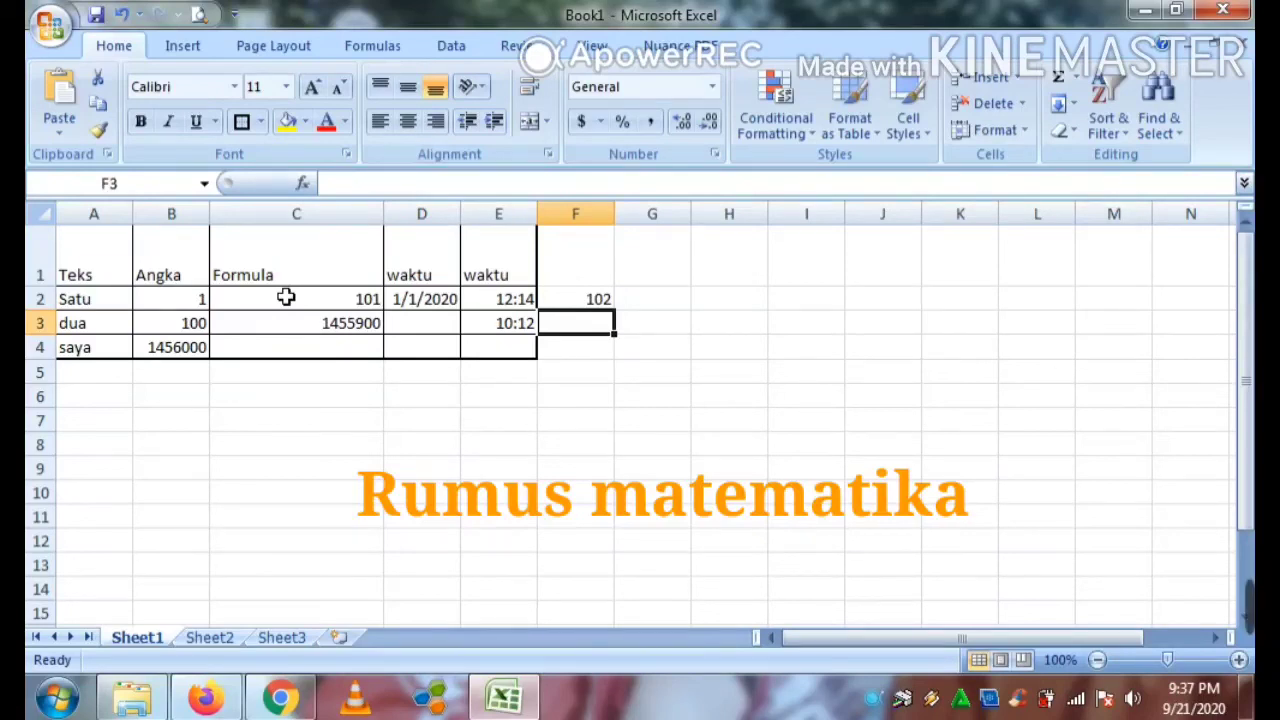
- Enter the division formula =B3/C3 in cell F3
{"action": "type", "text": "="}
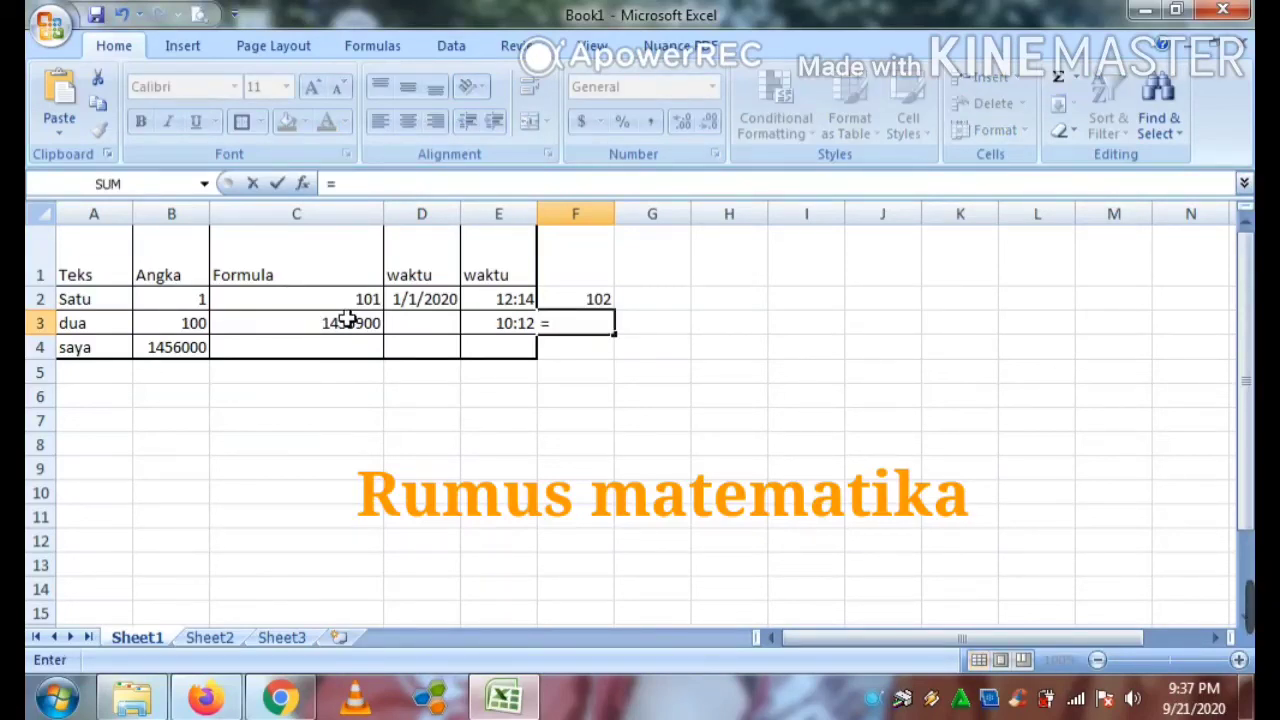
{"action": "left_click", "coordinate": [200, 323]}
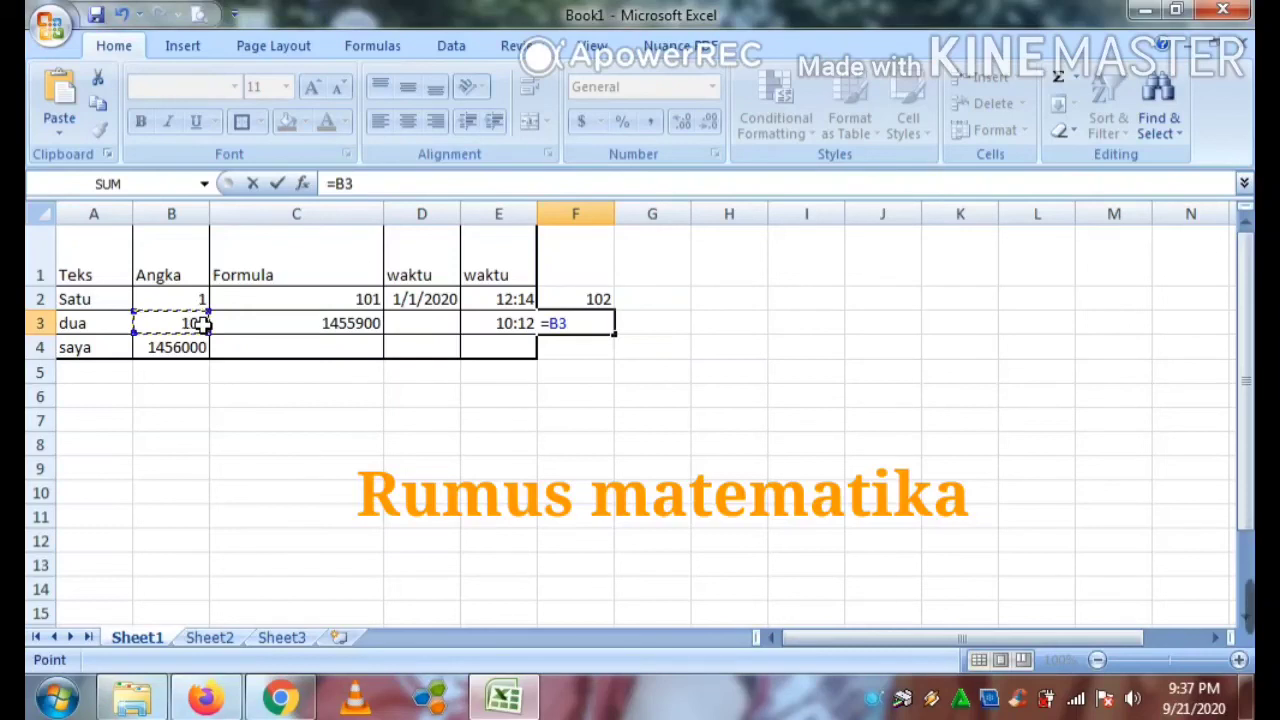
{"action": "key", "text": "F8"}
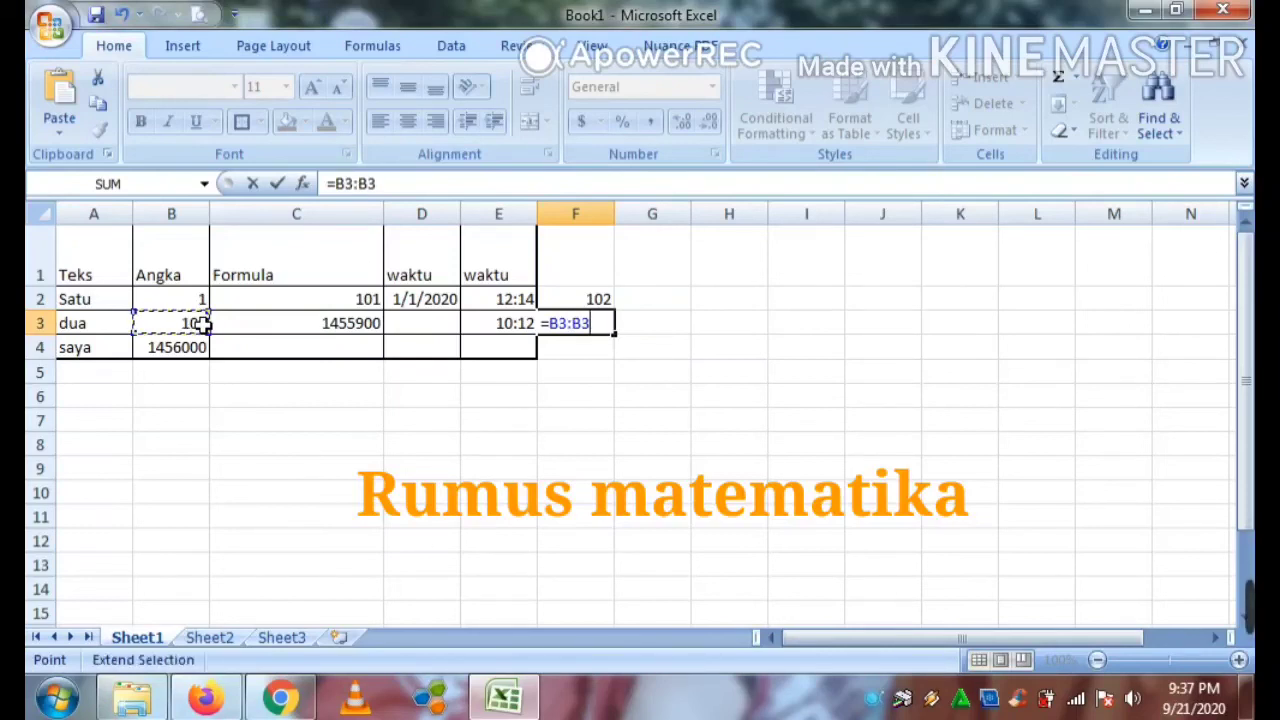
{"action": "key", "text": "BackSpace"}
{"action": "key", "text": "BackSpace"}
{"action": "key", "text": "BackSpace"}
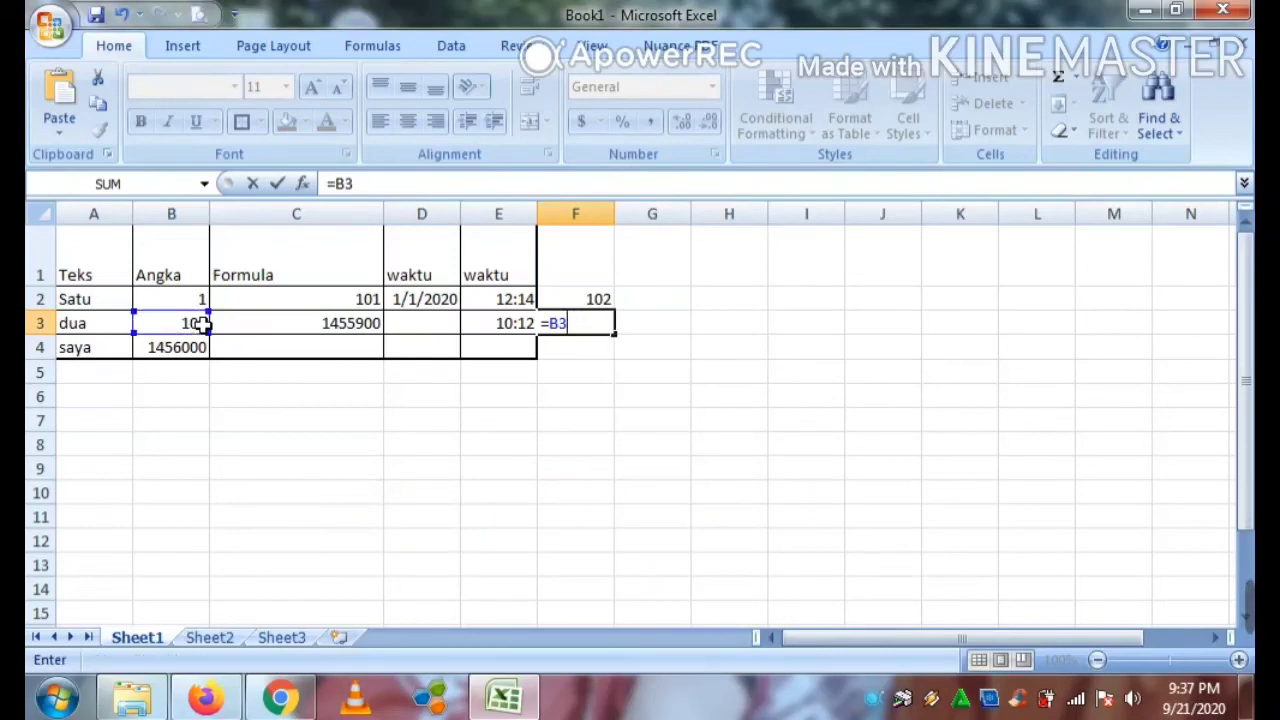
{"action": "type", "text": "/"}
{"action": "left_click", "coordinate": [284, 305]}
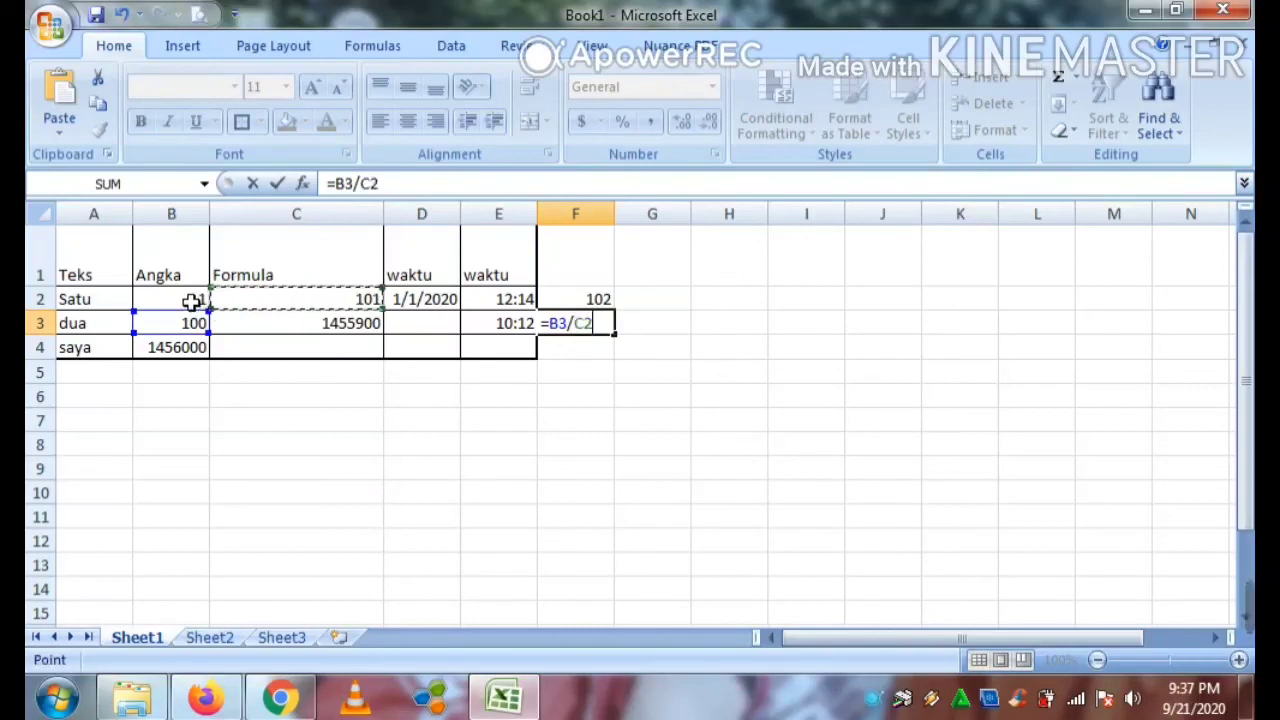
{"action": "left_click", "coordinate": [366, 326]}
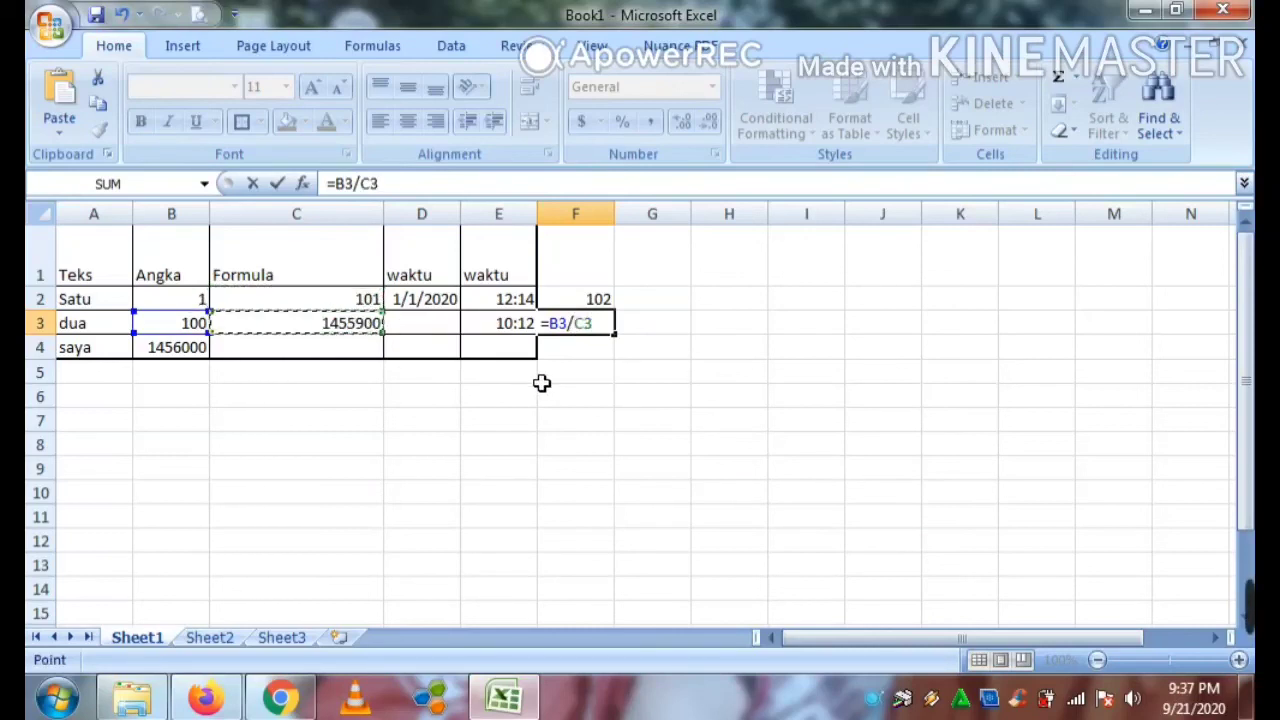
{"action": "key", "text": "Return"}
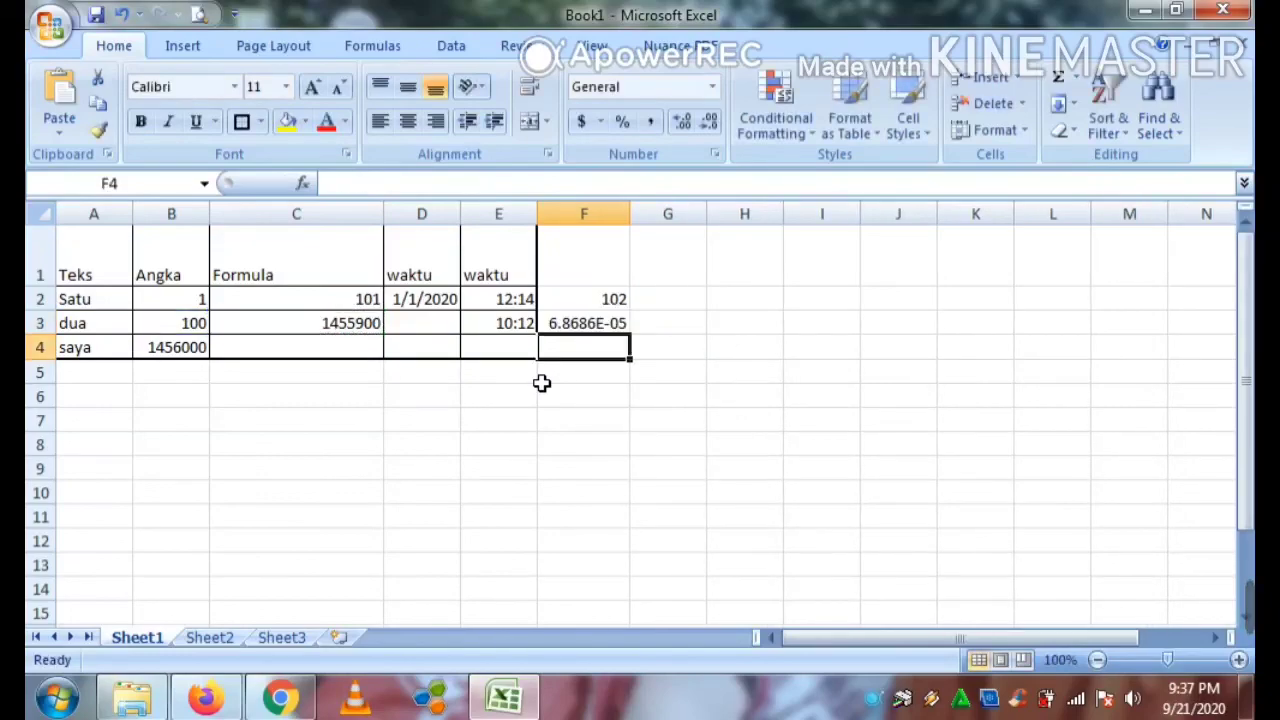